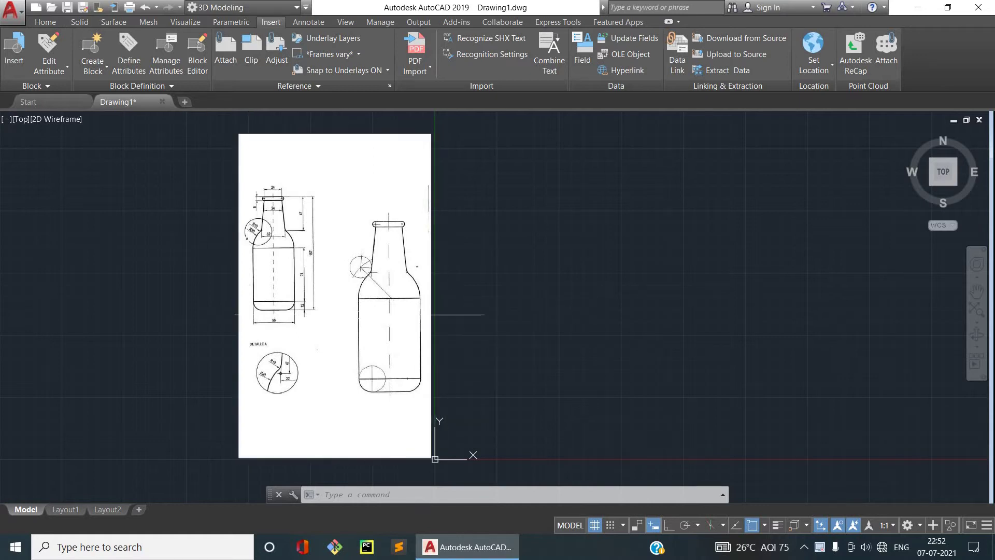
# Step: Draw a diameter-5 circle, using Center, Diameter, in empty space beside the reference bottle image
pyautogui.scroll(2, 360, 314)
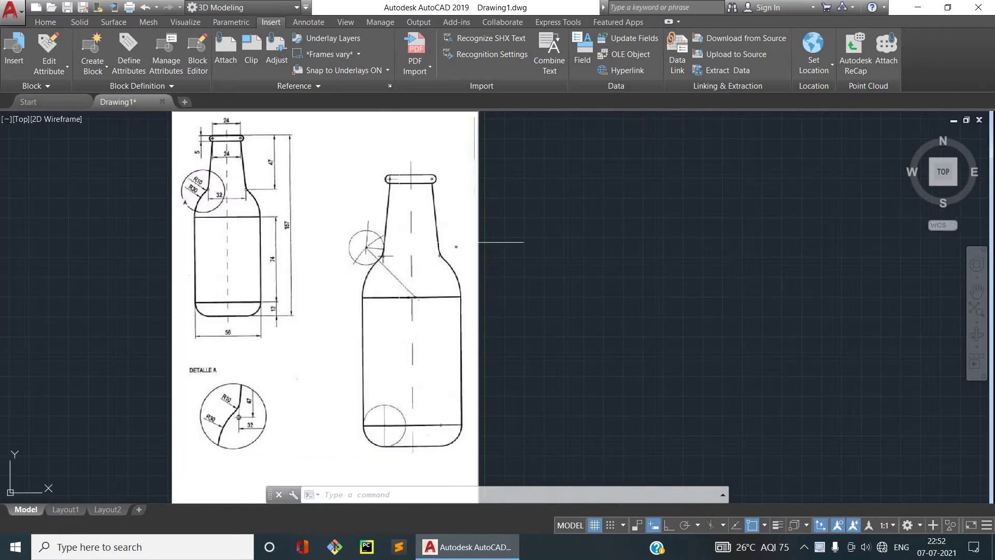
pyautogui.scroll(-2, 477, 186)
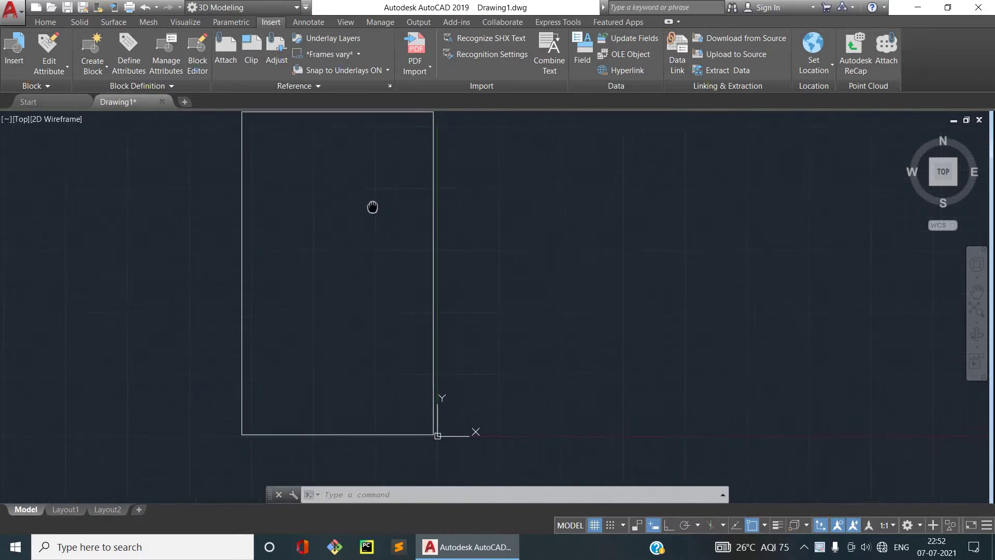
pyautogui.moveTo(381, 187); pyautogui.dragTo(356, 235, button='middle')
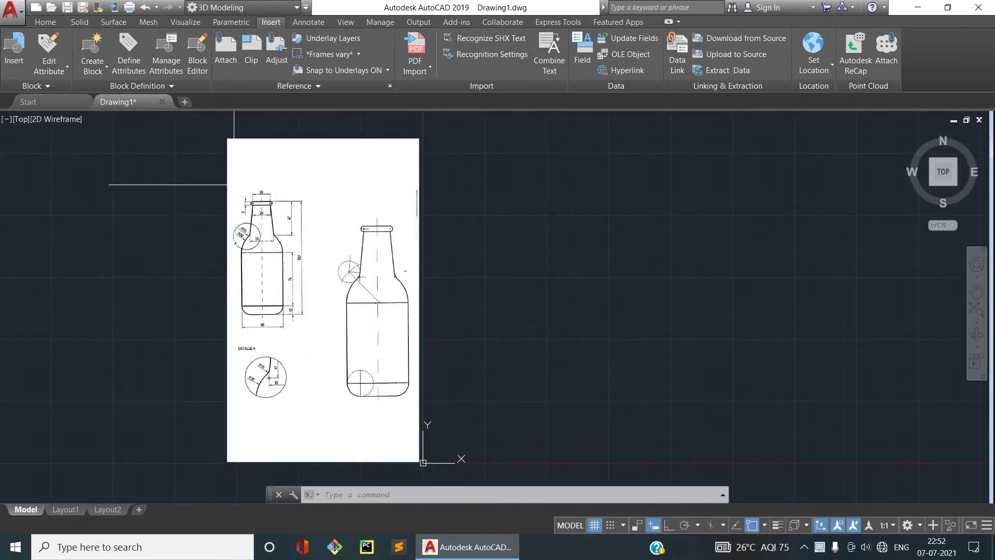
pyautogui.scroll(2, 234, 184)
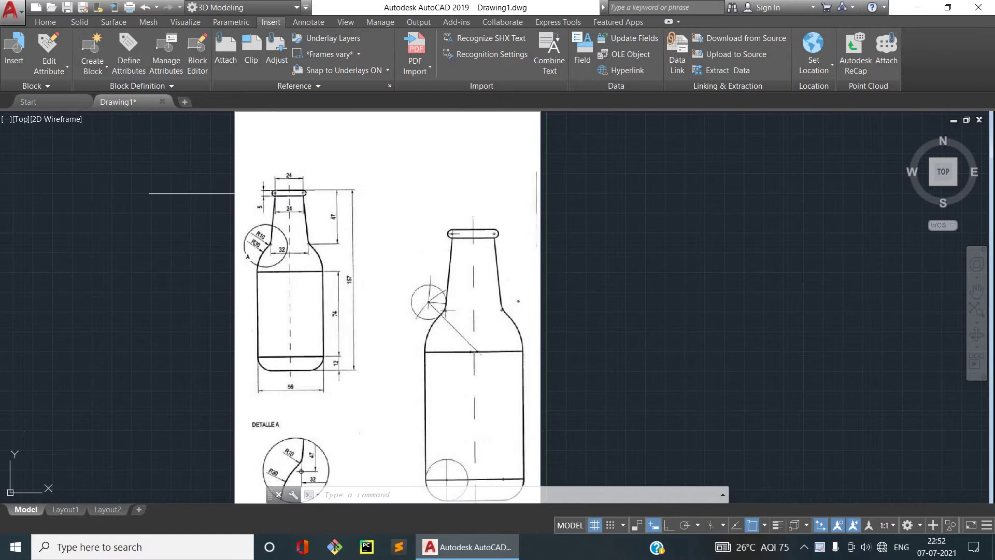
pyautogui.scroll(4, 264, 205)
pyautogui.scroll(2, 274, 191)
pyautogui.scroll(-2, 268, 192)
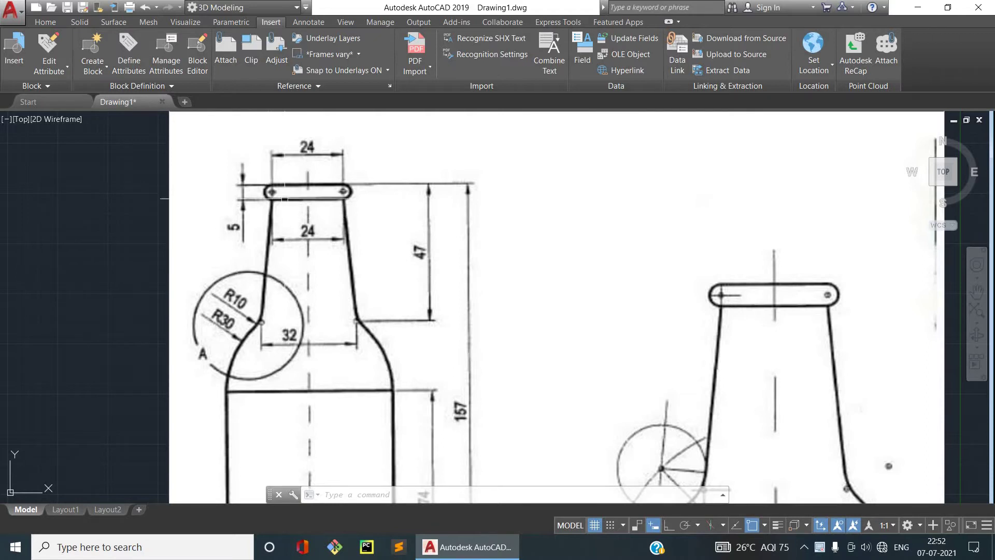
pyautogui.scroll(-2, 298, 191)
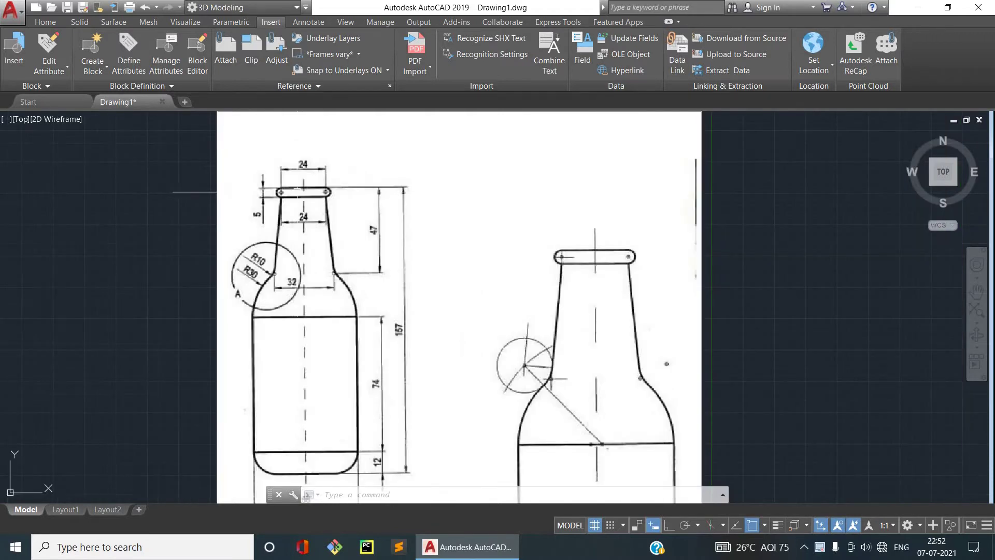
pyautogui.scroll(2, 233, 190)
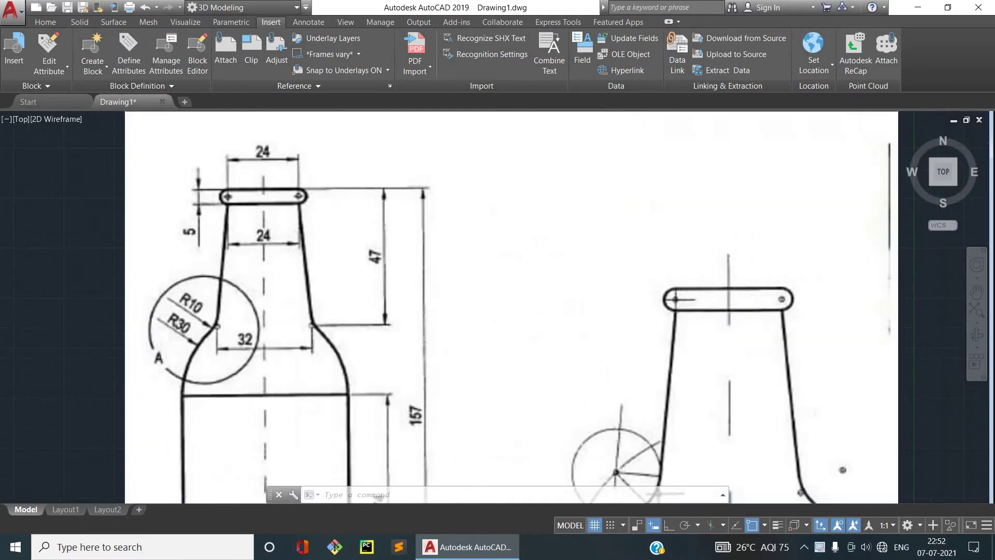
pyautogui.scroll(2, 229, 182)
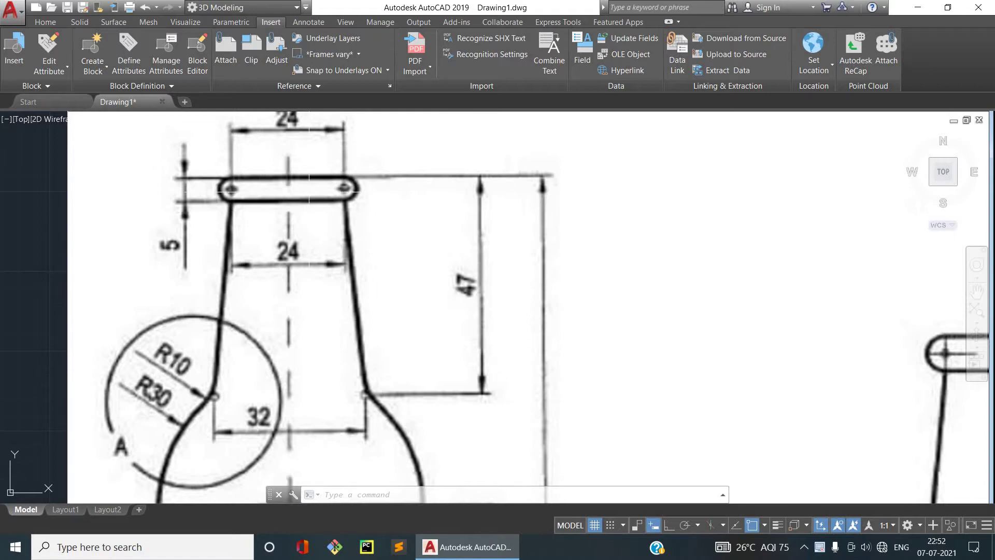
pyautogui.scroll(-3, 321, 148)
pyautogui.scroll(-1, 321, 148)
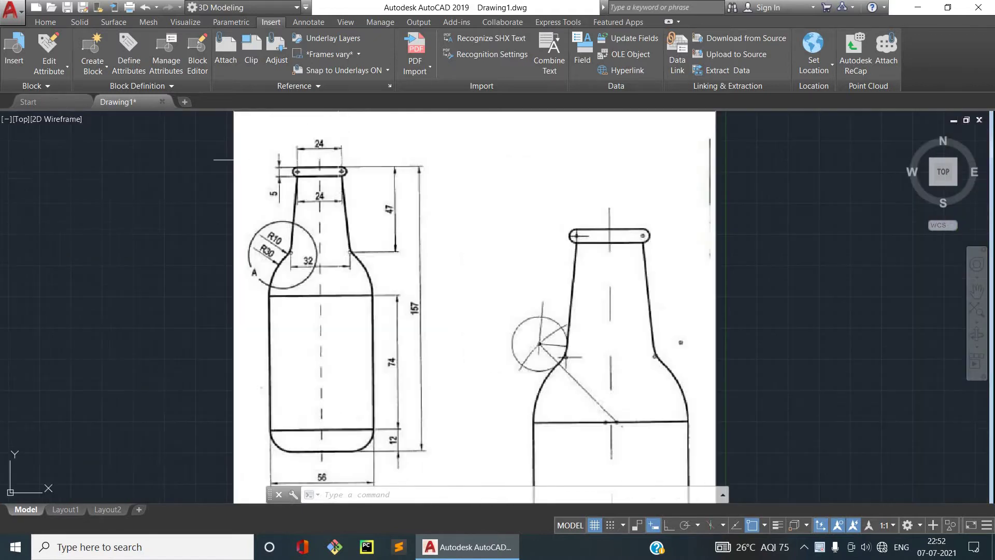
pyautogui.moveTo(318, 149); pyautogui.dragTo(170, 132, button='middle')
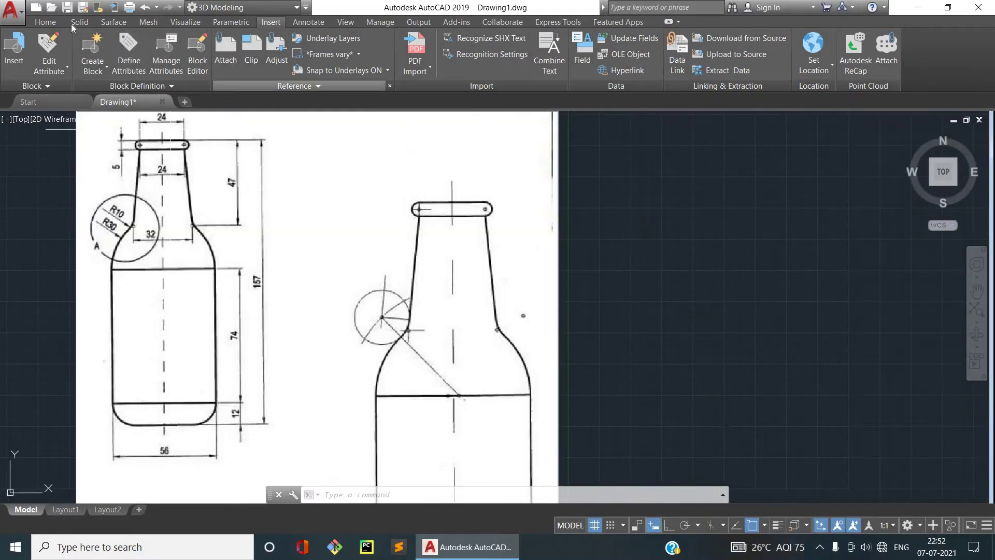
pyautogui.click(45, 22)
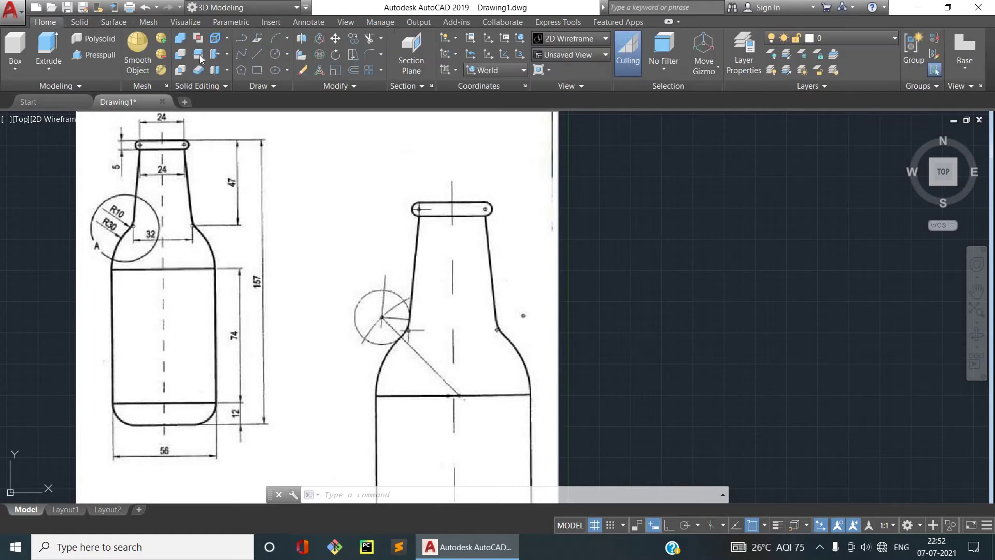
pyautogui.click(288, 55)
pyautogui.click(349, 110)
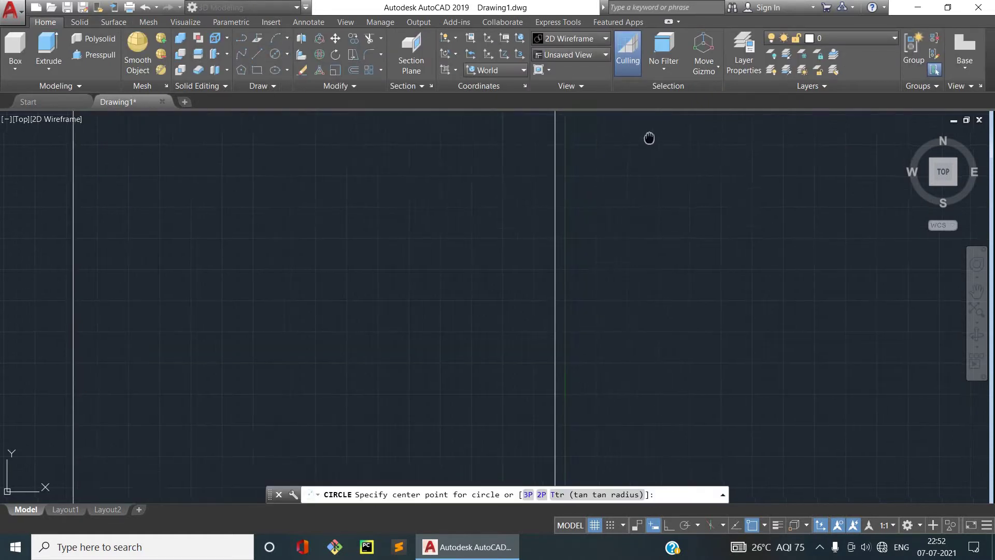
pyautogui.moveTo(658, 136); pyautogui.dragTo(544, 147, button='middle')
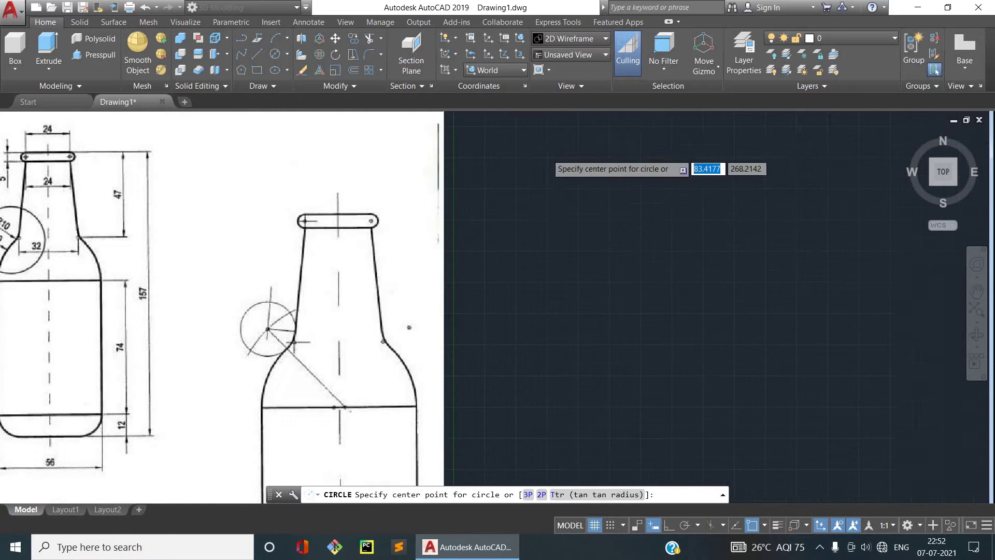
pyautogui.click(631, 133)
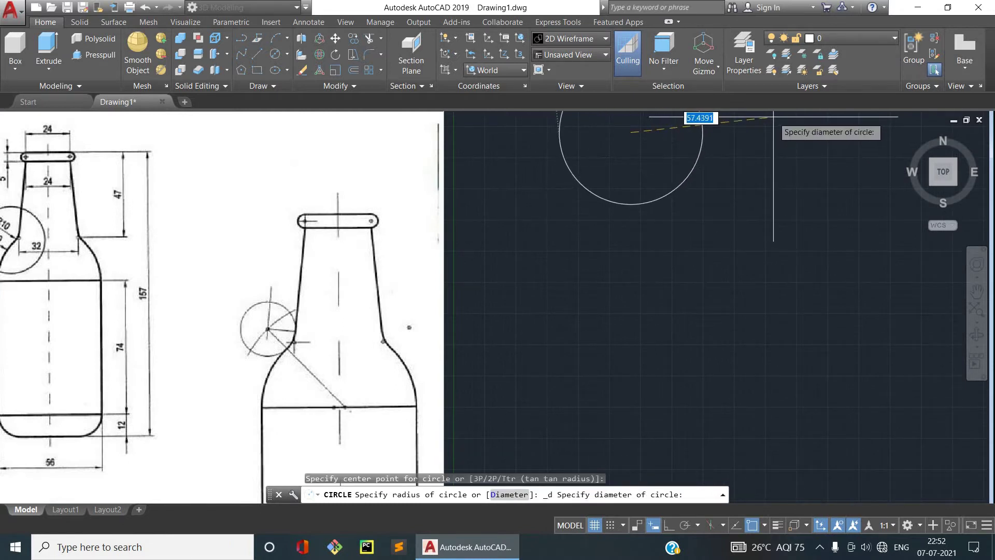
pyautogui.write('5')
pyautogui.press('Return')
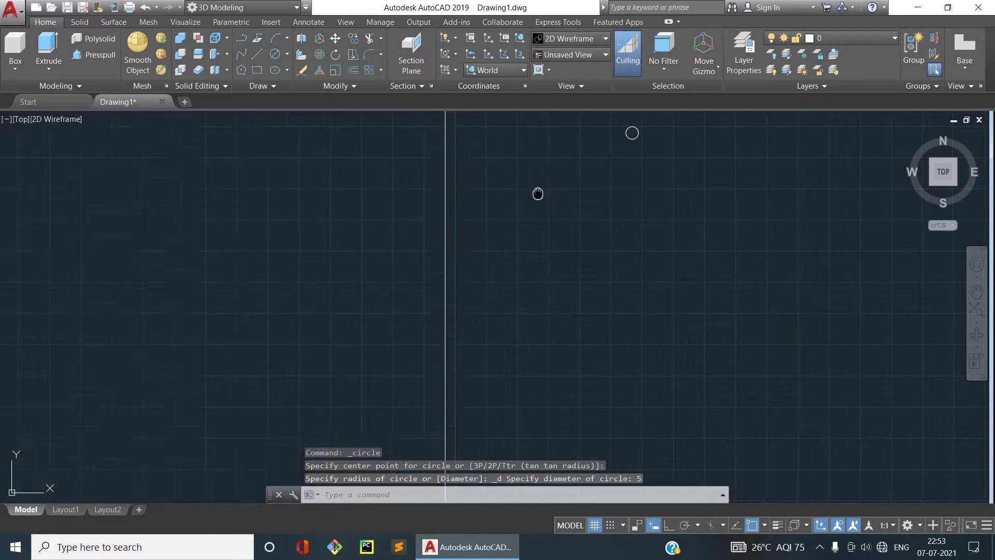
# Step: Copy the circle from its centre 24 units straight to the right, with Ortho on
pyautogui.scroll(2, 537, 193)
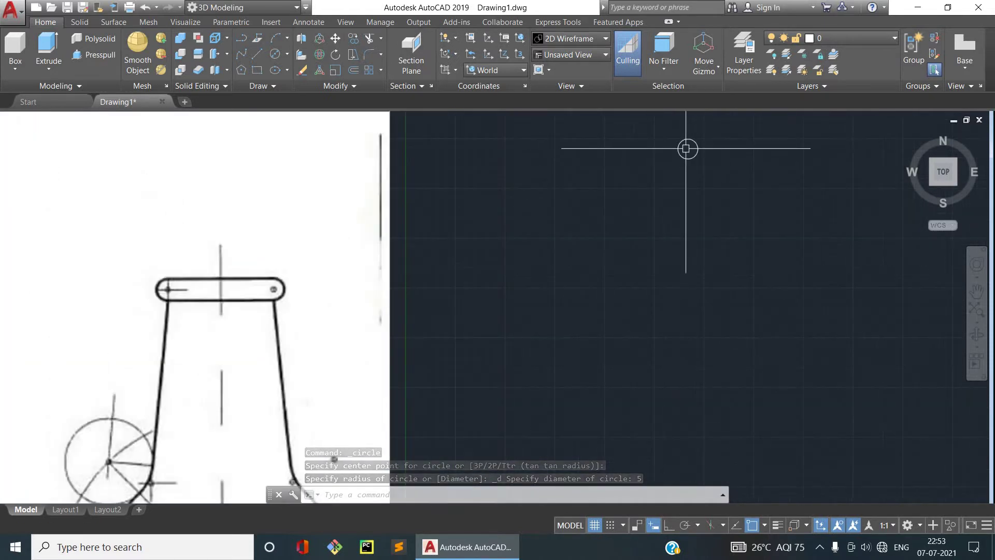
pyautogui.click(688, 150)
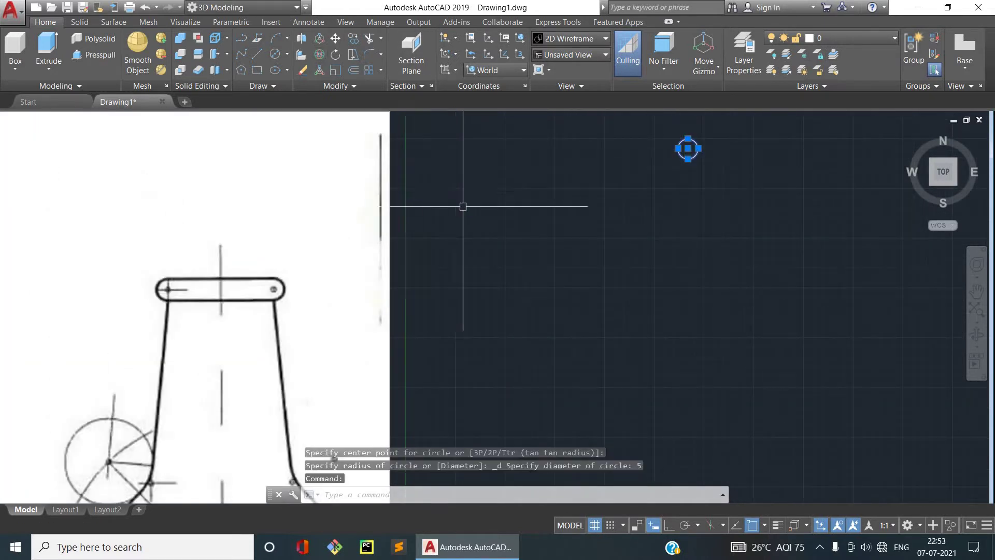
pyautogui.write('co')
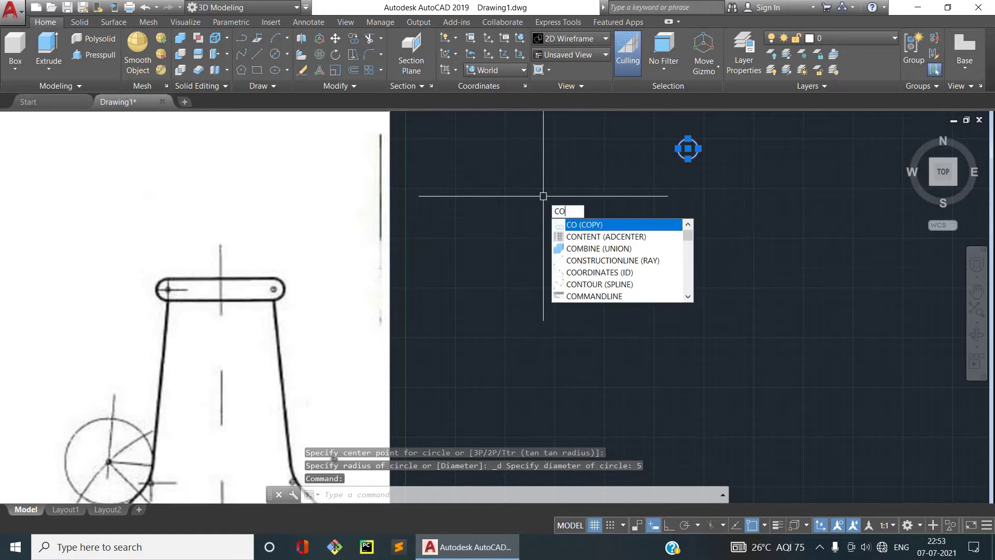
pyautogui.press('Return')
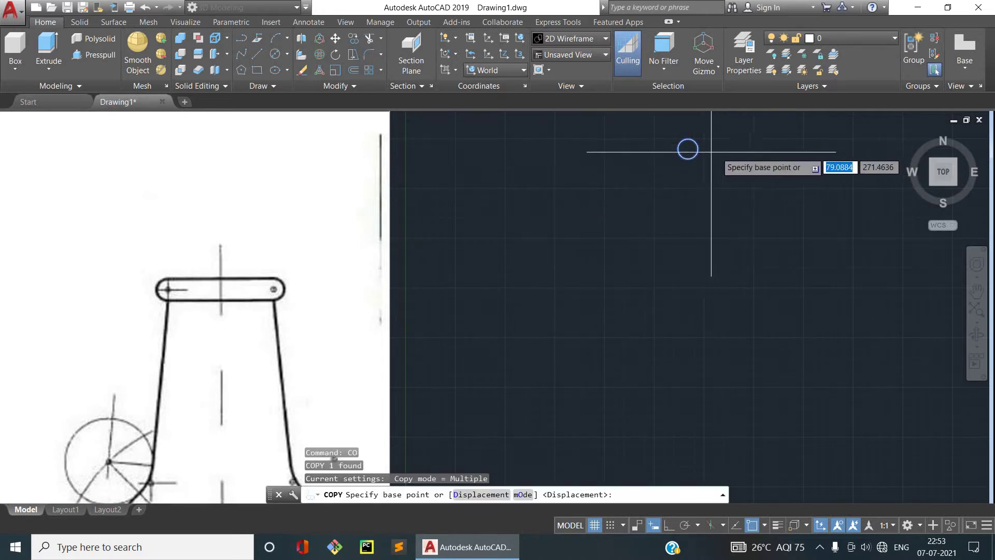
pyautogui.click(688, 150)
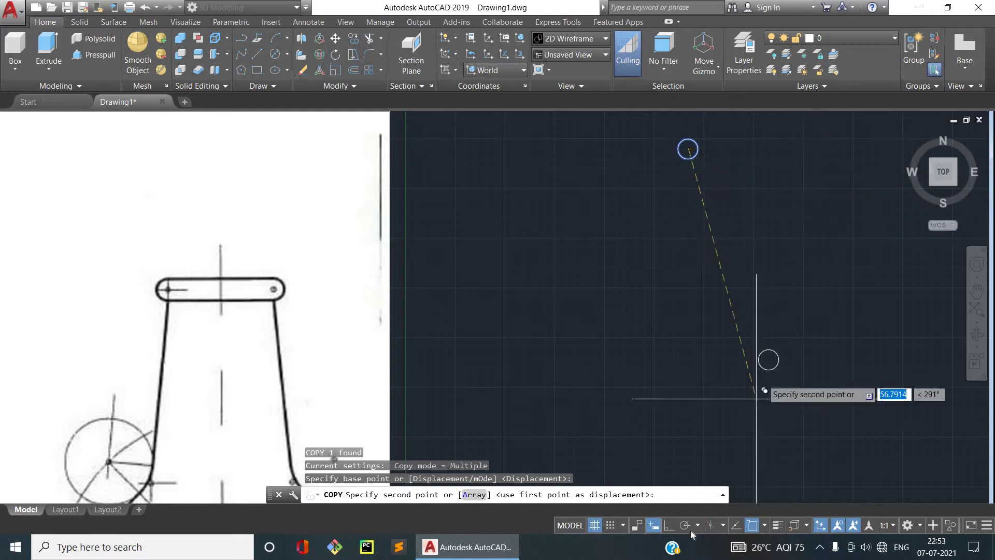
pyautogui.click(667, 527)
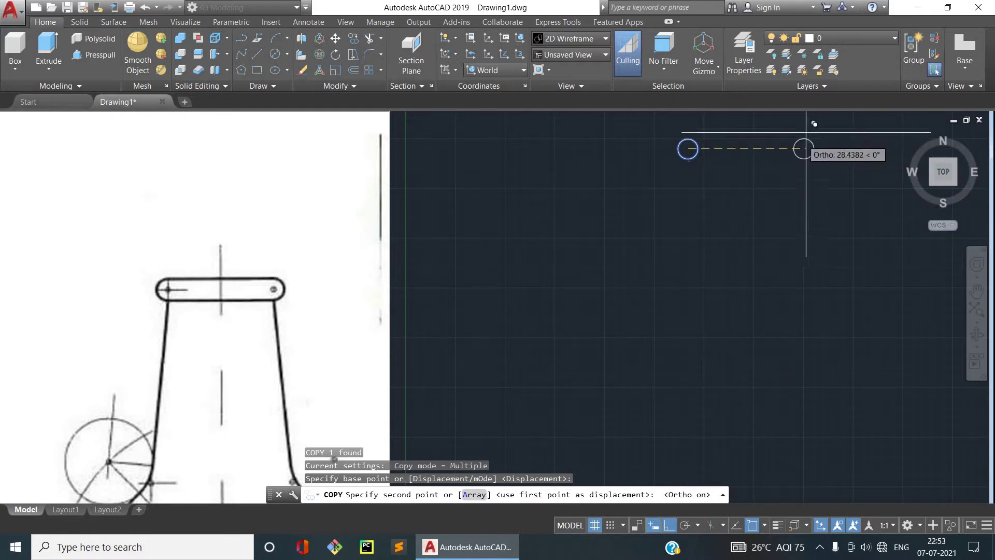
pyautogui.write('24')
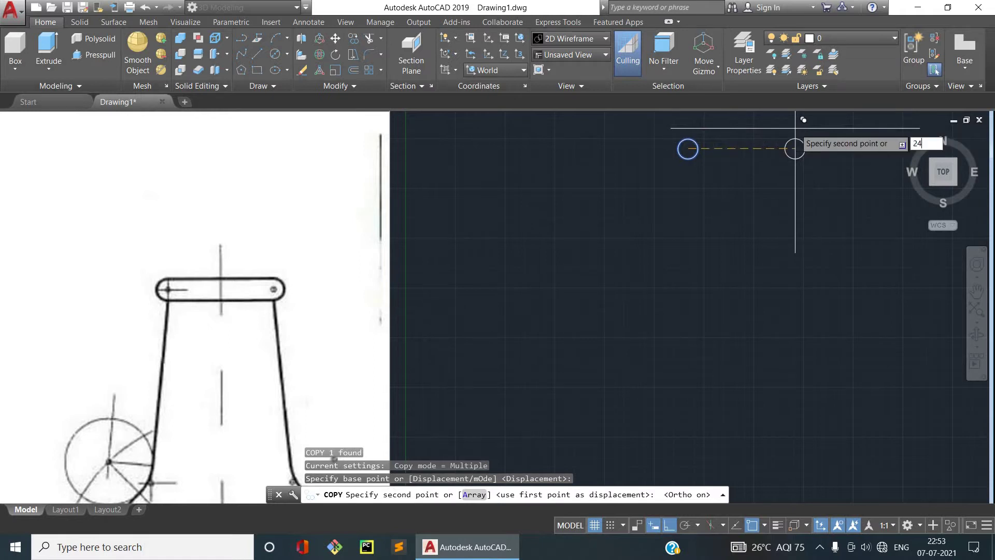
pyautogui.press('Return')
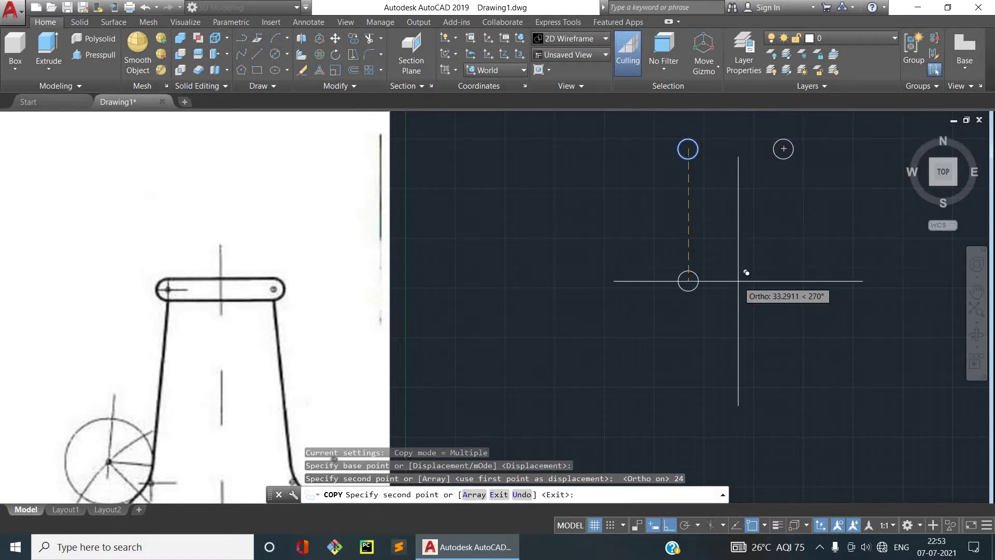
pyautogui.press('Escape')
# Step: Draw lines joining the two circles along their bottoms and along their tops
pyautogui.scroll(-4, 731, 275)
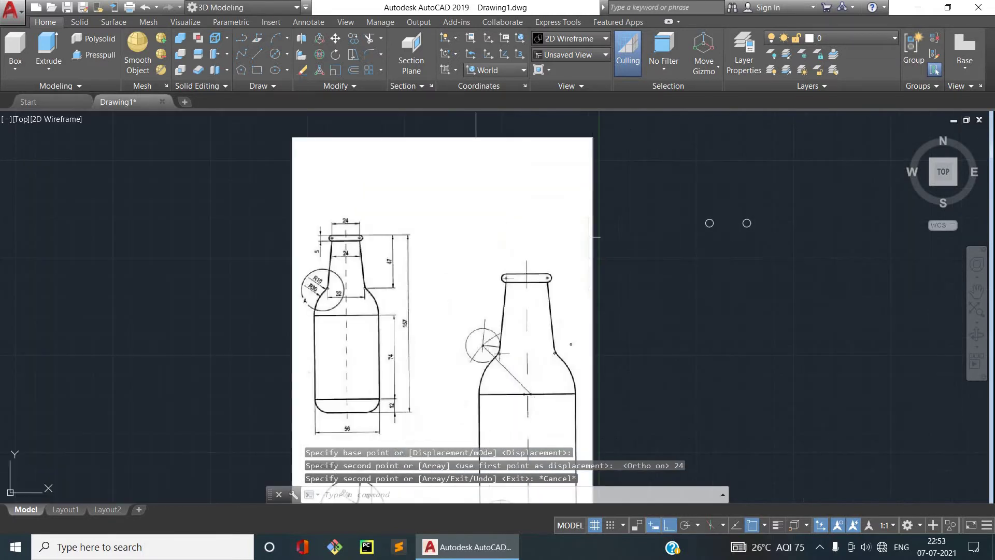
pyautogui.scroll(5, 322, 238)
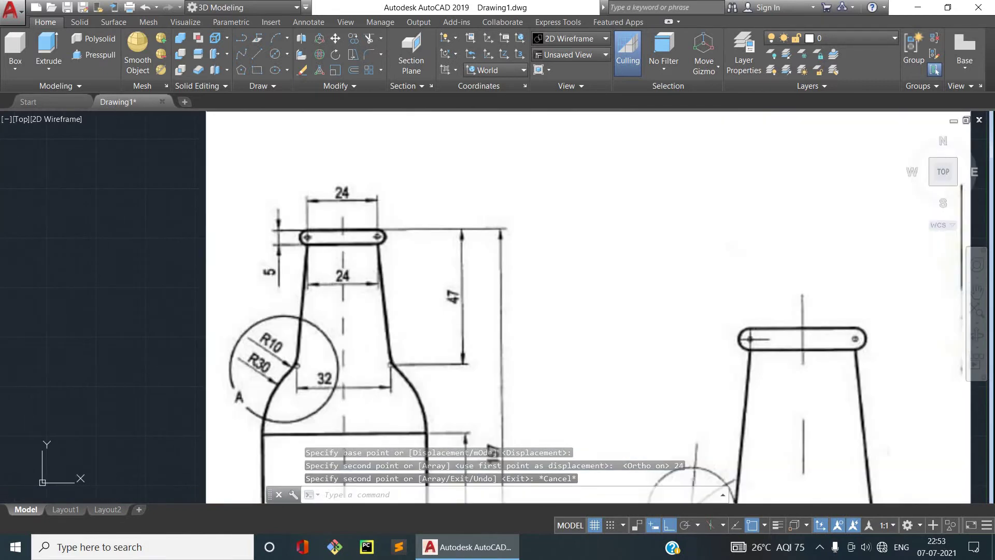
pyautogui.scroll(3, 302, 232)
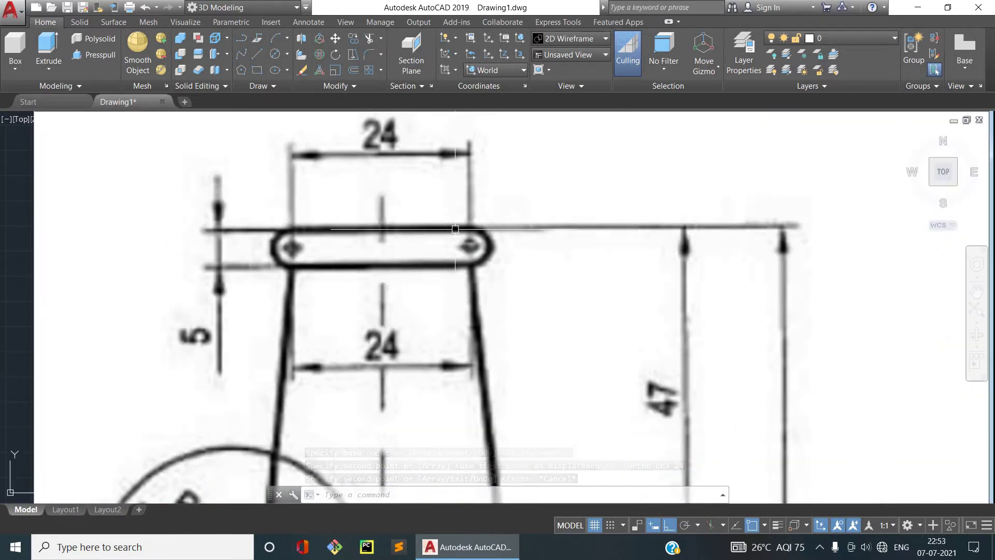
pyautogui.scroll(-3, 562, 293)
pyautogui.scroll(-3, 565, 296)
pyautogui.scroll(-4, 570, 298)
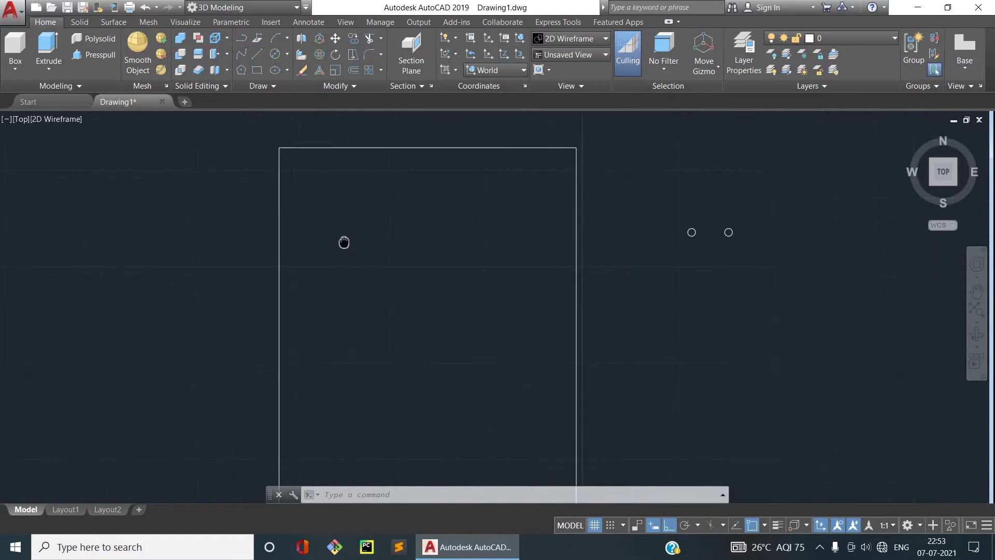
pyautogui.scroll(4, 572, 300)
pyautogui.scroll(4, 607, 303)
pyautogui.scroll(-2, 377, 355)
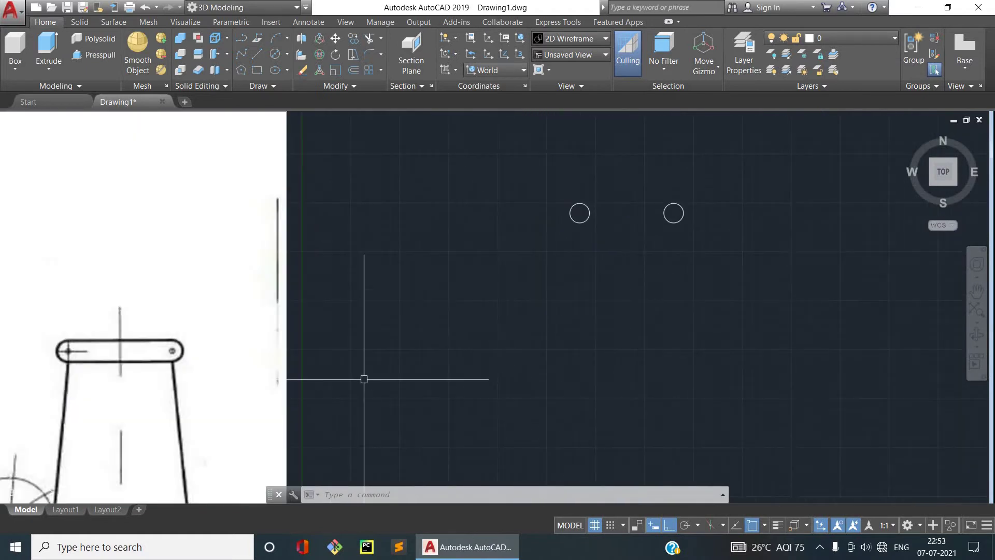
pyautogui.write('l')
pyautogui.press('Return')
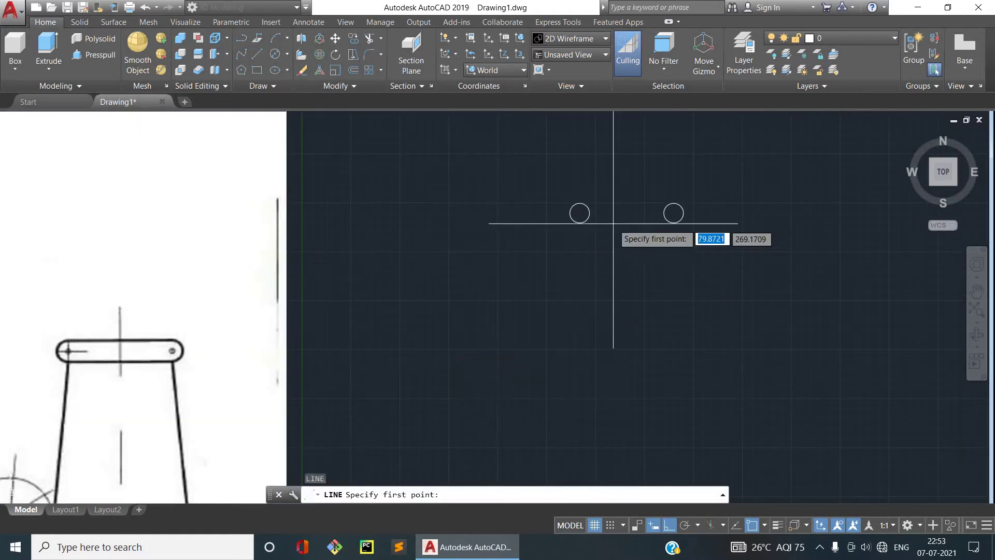
pyautogui.click(580, 222)
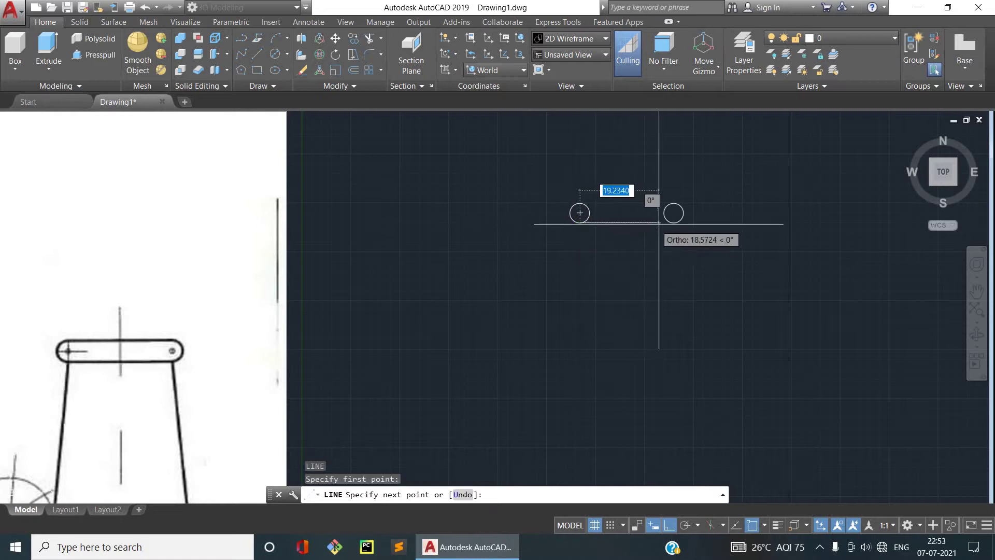
pyautogui.click(691, 214)
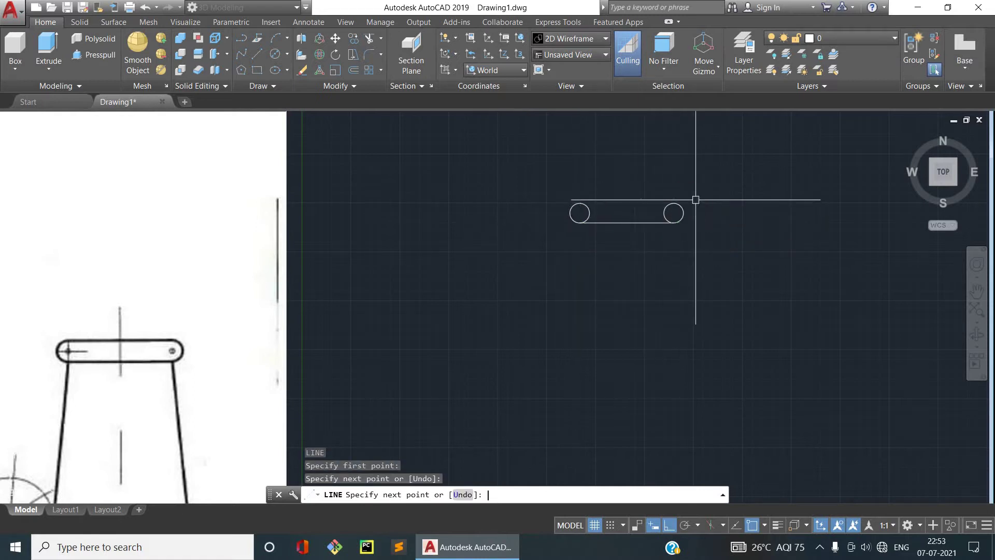
pyautogui.press('Return')
pyautogui.press('Return')
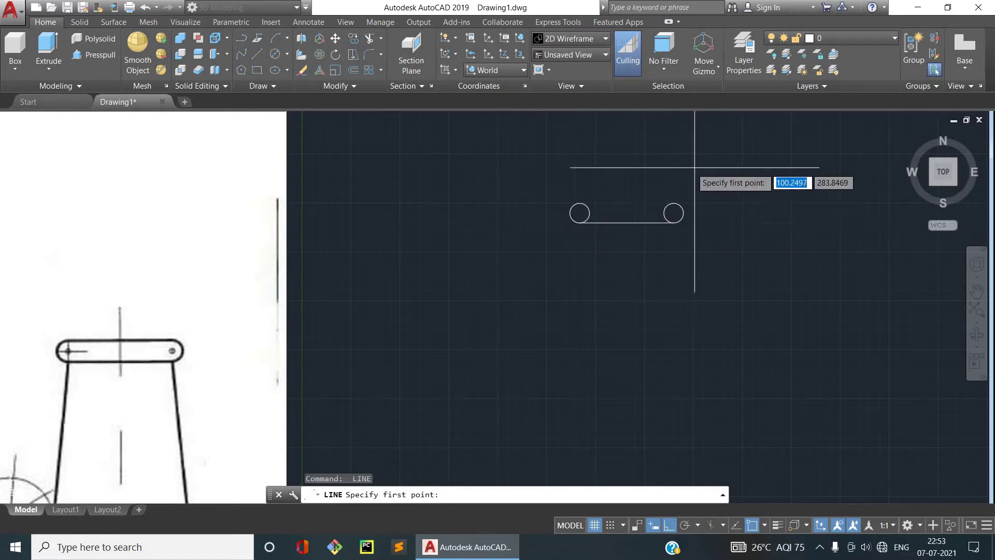
pyautogui.click(579, 202)
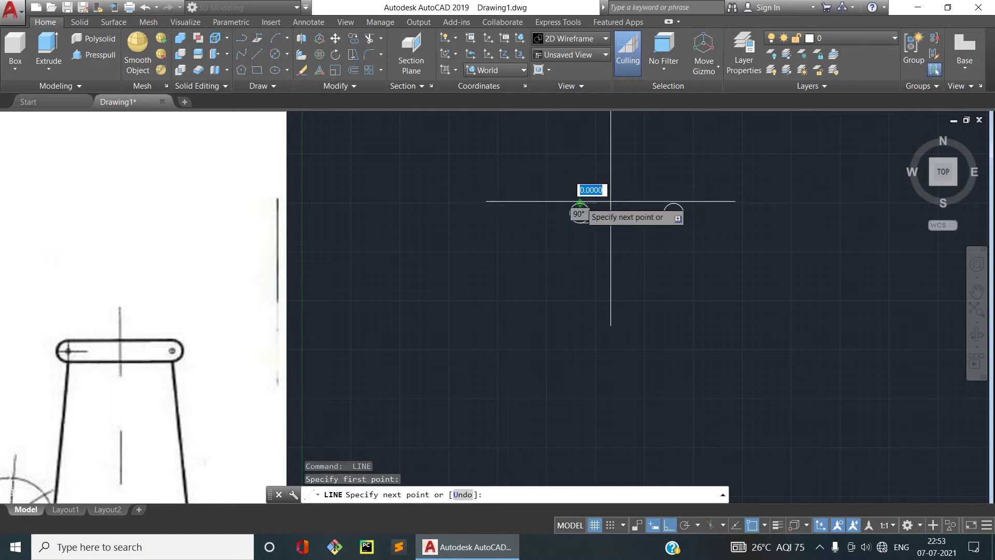
pyautogui.click(674, 203)
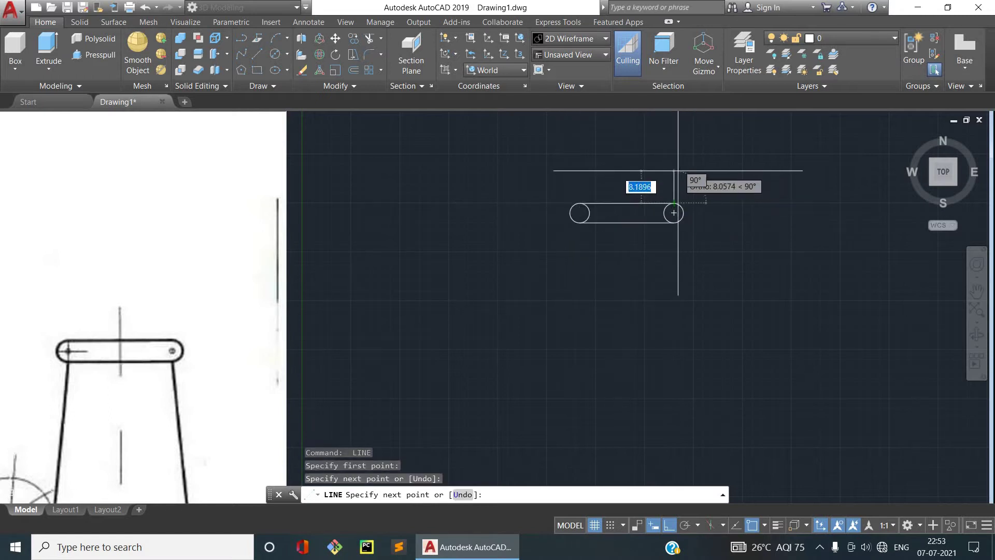
pyautogui.press('Return')
# Step: Trim away the inner arcs of both circles to leave a rounded slot
pyautogui.write('tr')
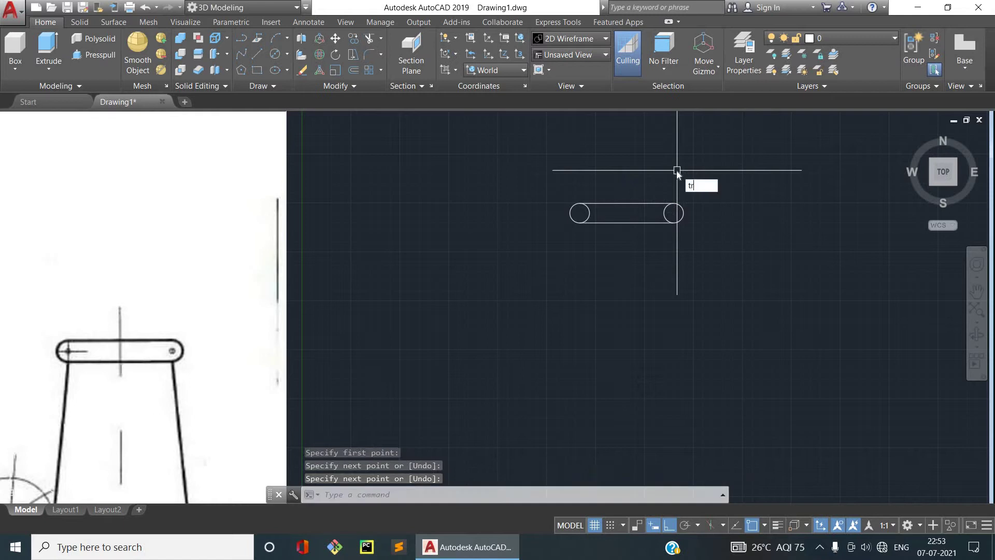
pyautogui.press('Return')
pyautogui.press('Return')
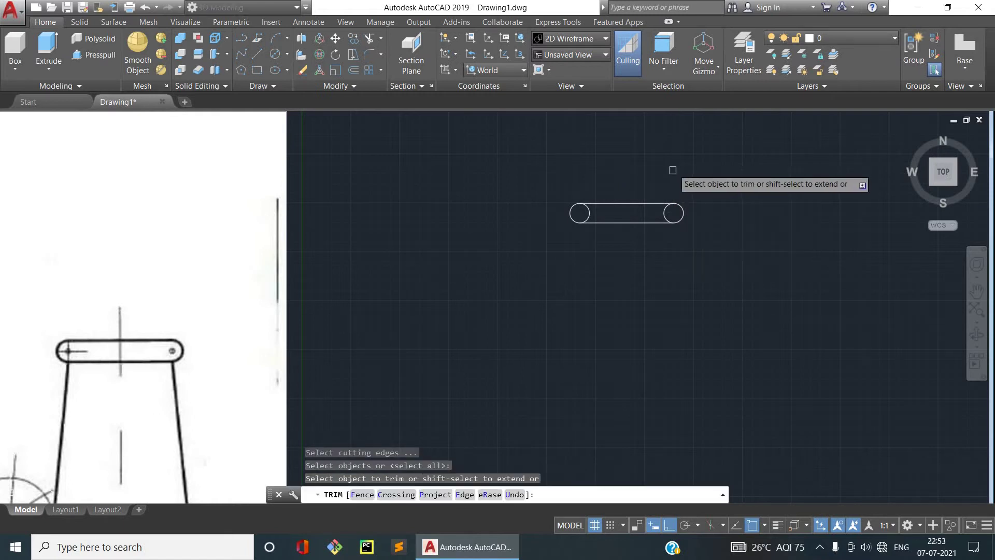
pyautogui.click(663, 210)
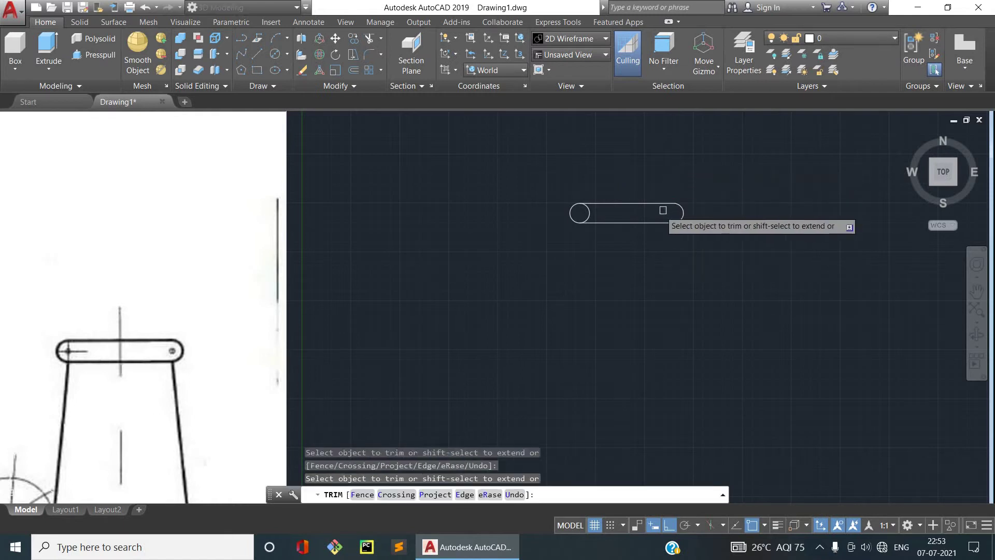
pyautogui.click(587, 210)
pyautogui.scroll(-2, 641, 154)
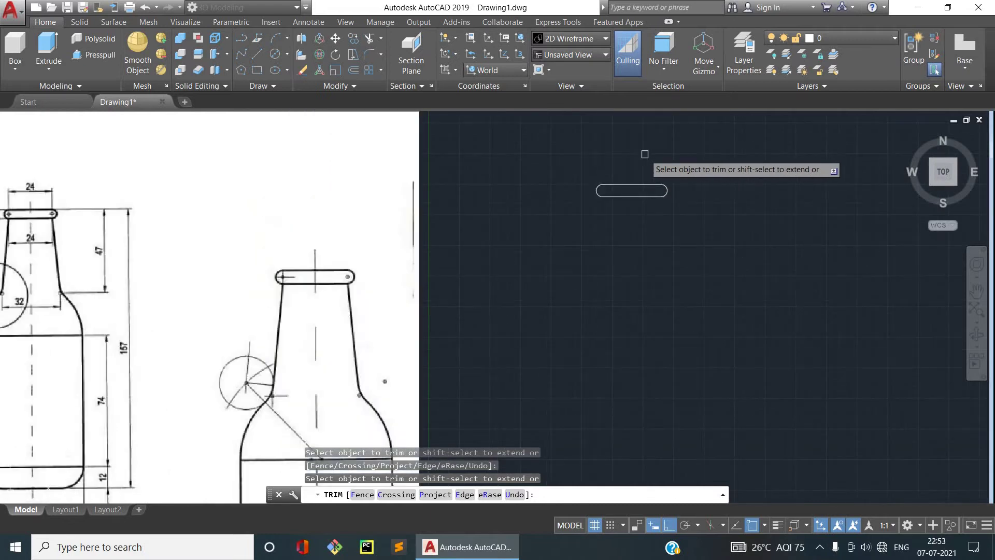
pyautogui.press('Escape')
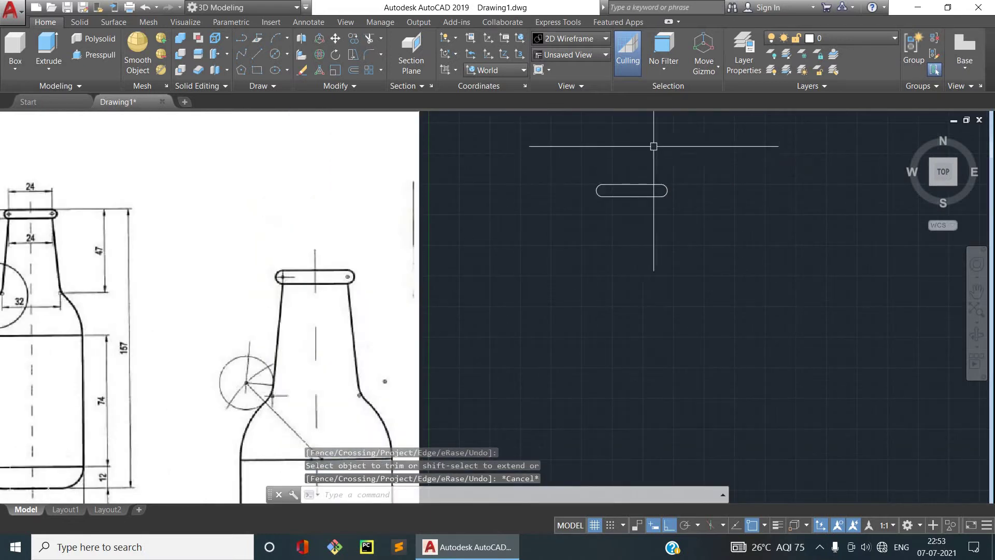
pyautogui.moveTo(424, 192); pyautogui.dragTo(666, 174, button='middle')
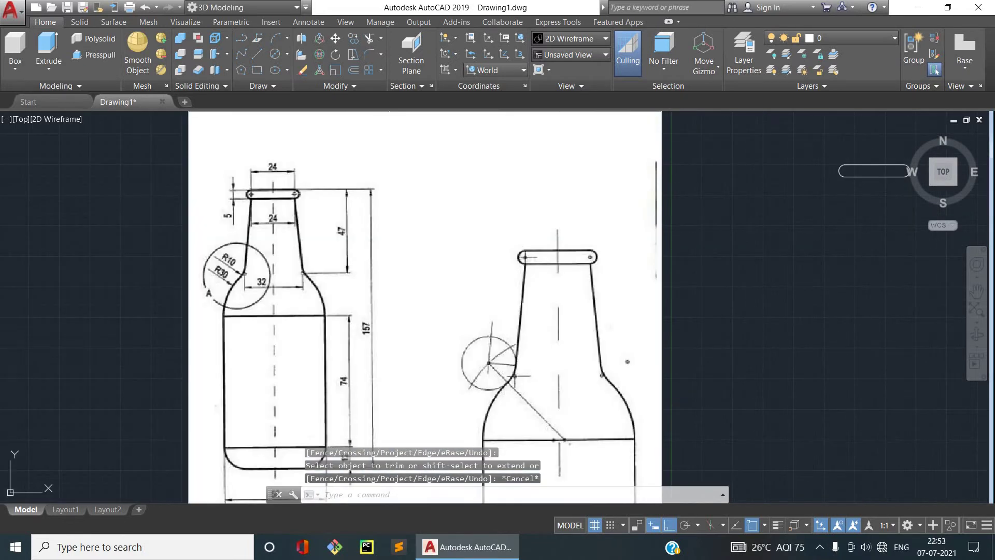
# Step: Draw a 2.5-unit vertical line from the left arc's centre to the slot's lower edge
pyautogui.scroll(3, 311, 192)
pyautogui.scroll(-3, 311, 191)
pyautogui.scroll(2, 300, 191)
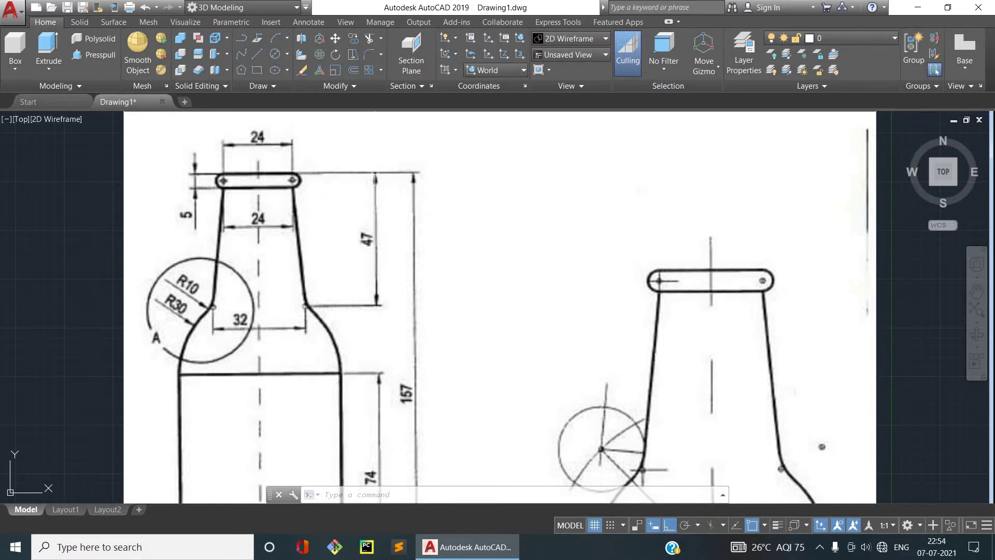
pyautogui.scroll(-4, 365, 302)
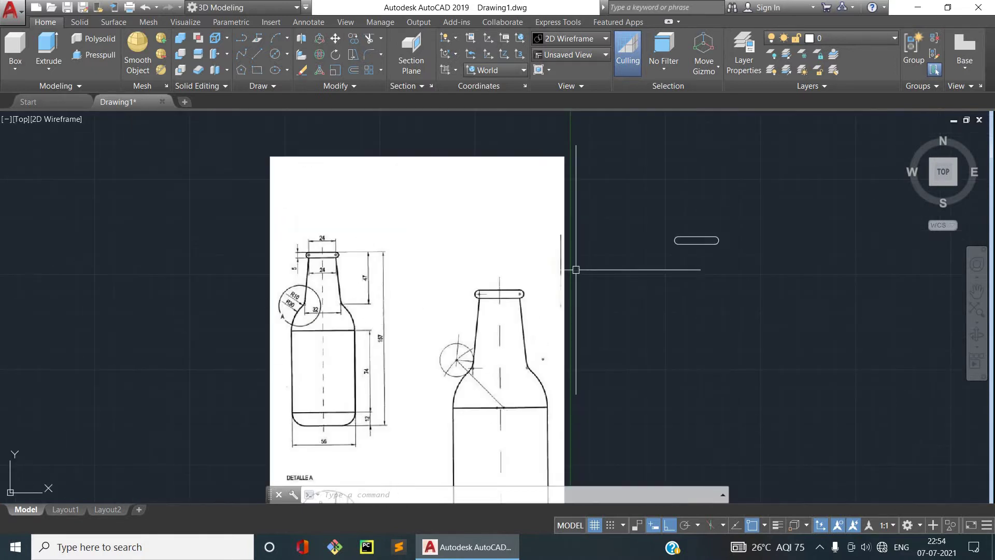
pyautogui.moveTo(576, 270)
pyautogui.mouseDown(button='middle')
pyautogui.moveTo(420, 278)
pyautogui.moveTo(434, 283)
pyautogui.mouseUp(button='middle')
pyautogui.scroll(5, 430, 279)
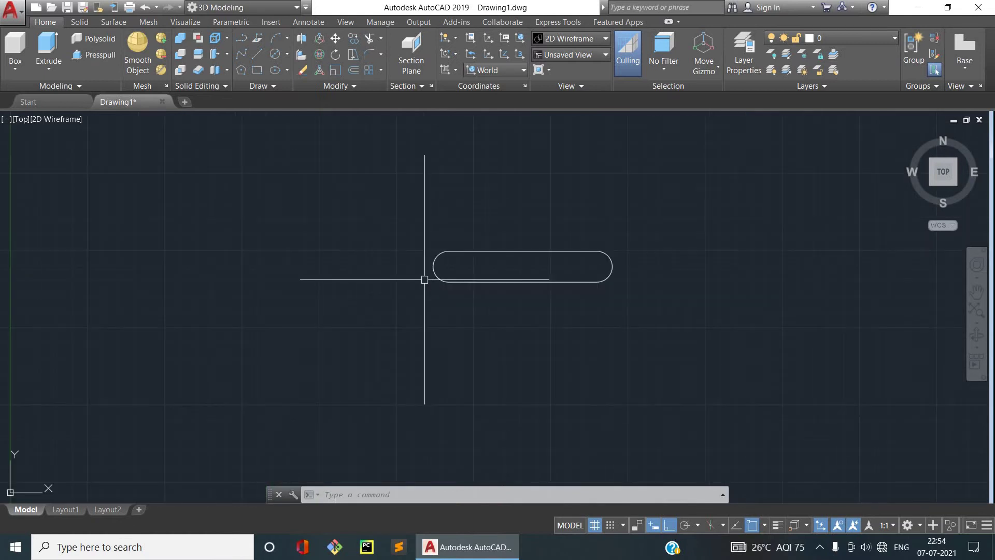
pyautogui.write('l')
pyautogui.press('Return')
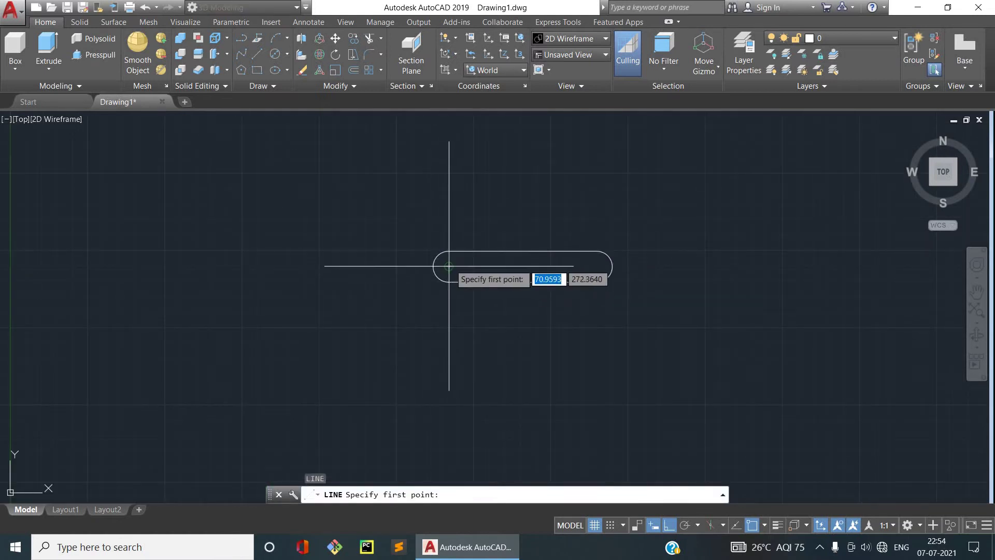
pyautogui.click(448, 267)
pyautogui.click(449, 281)
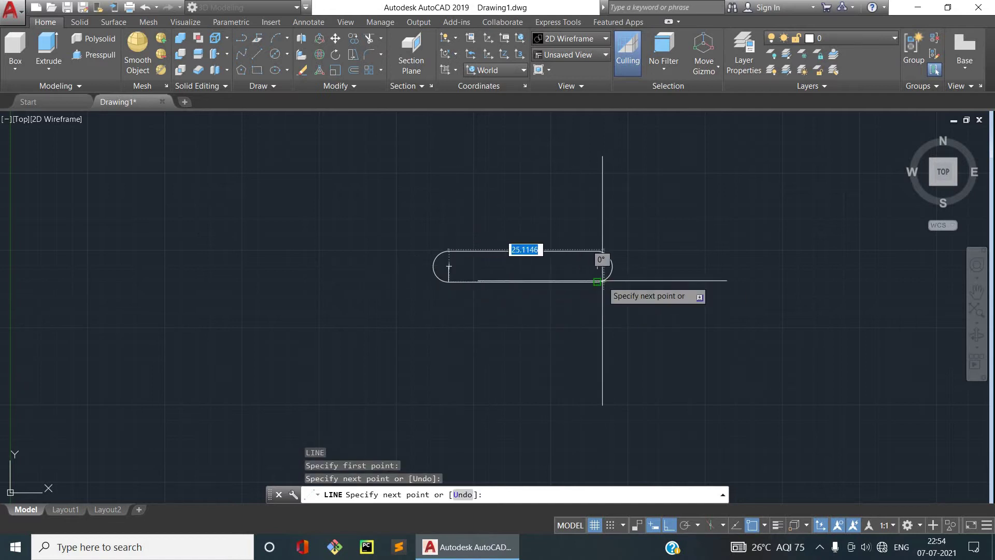
pyautogui.click(603, 281)
pyautogui.press('Return')
# Step: Draw the matching vertical line from the right arc's centre to the lower edge
pyautogui.write('l')
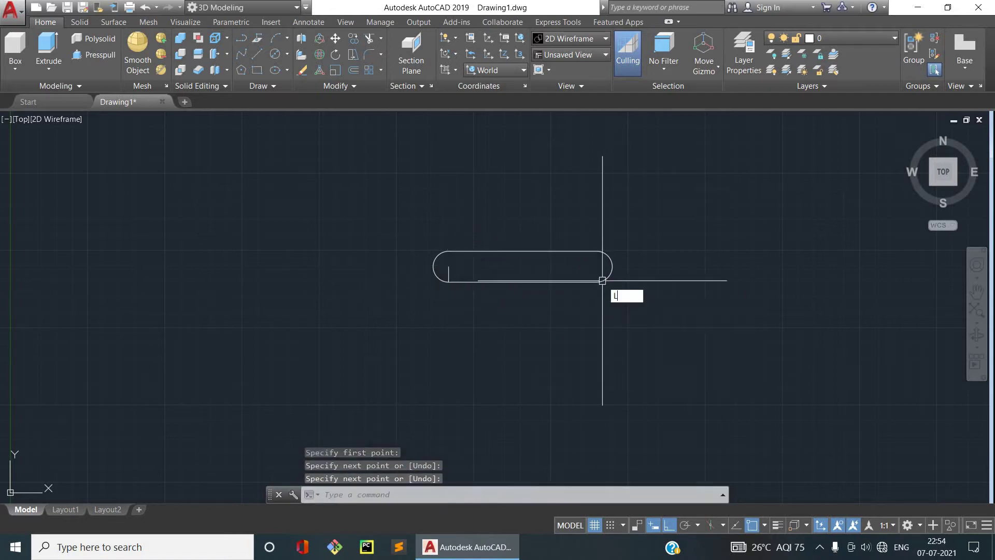
pyautogui.press('Return')
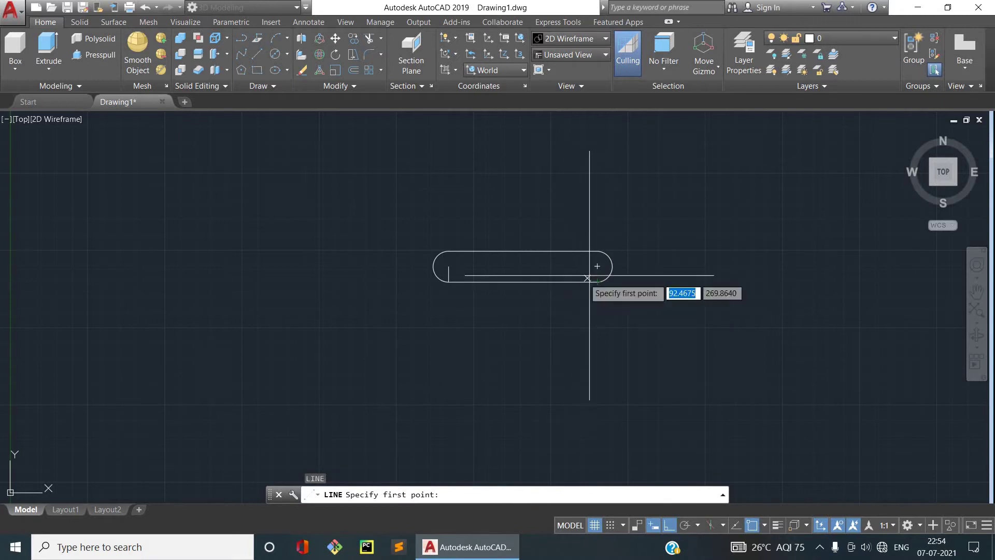
pyautogui.click(597, 266)
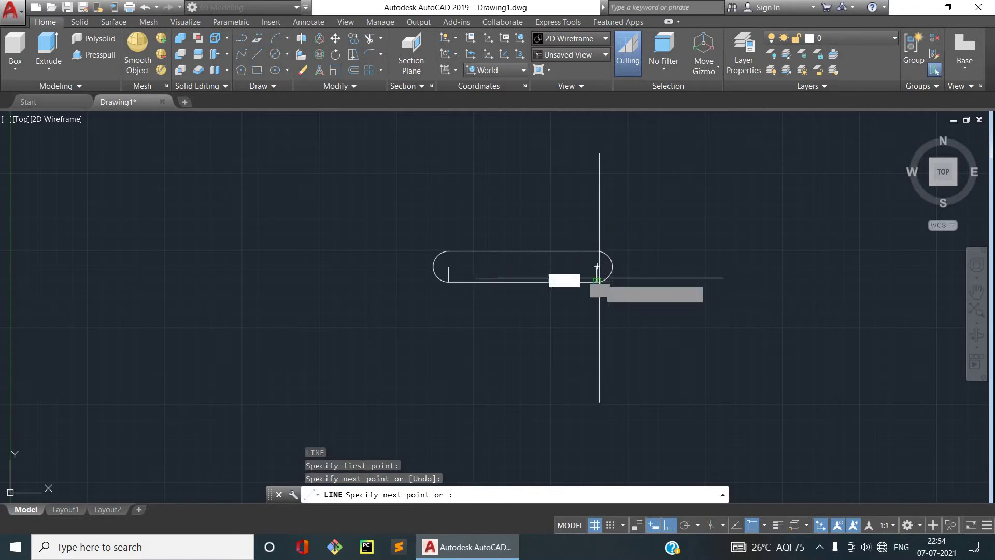
pyautogui.click(692, 281)
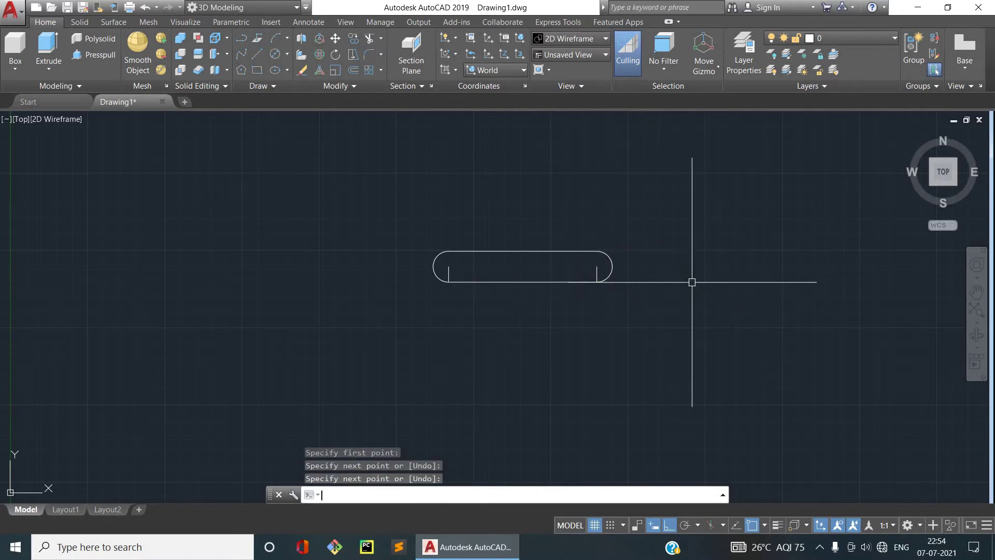
pyautogui.press('Return')
pyautogui.scroll(-2, 693, 280)
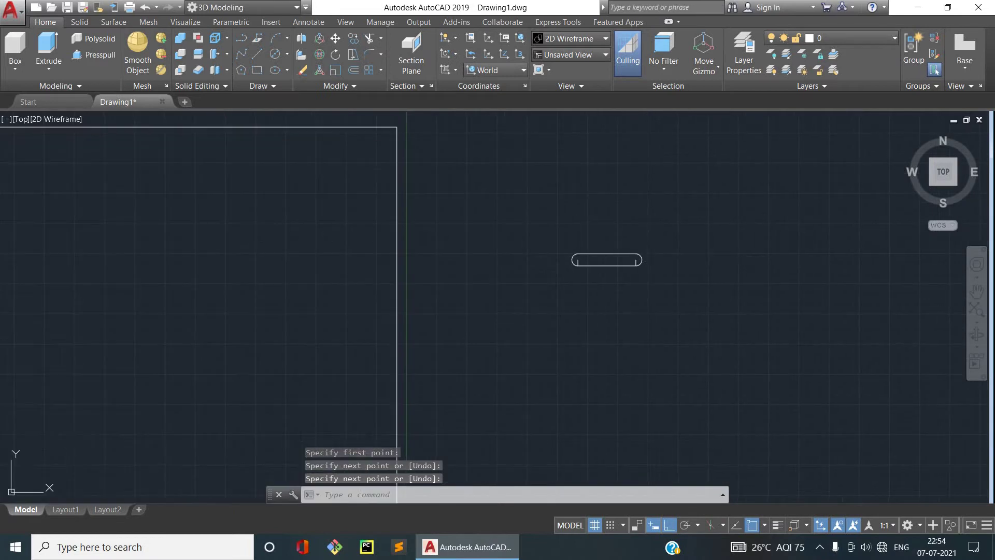
# Step: Draw a 32-unit horizontal neck-width line below the lip slot
pyautogui.moveTo(643, 259); pyautogui.dragTo(662, 233, button='middle')
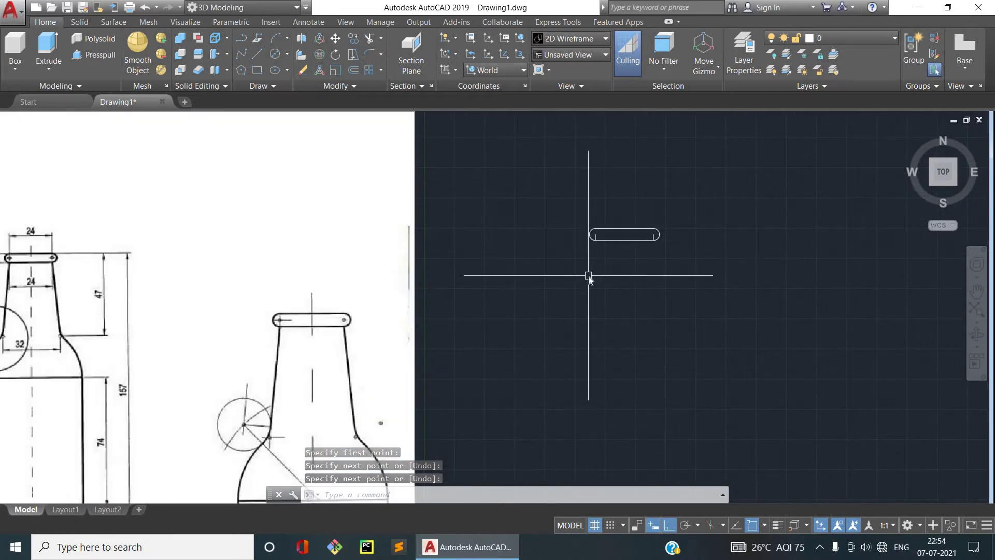
pyautogui.write('l')
pyautogui.press('Return')
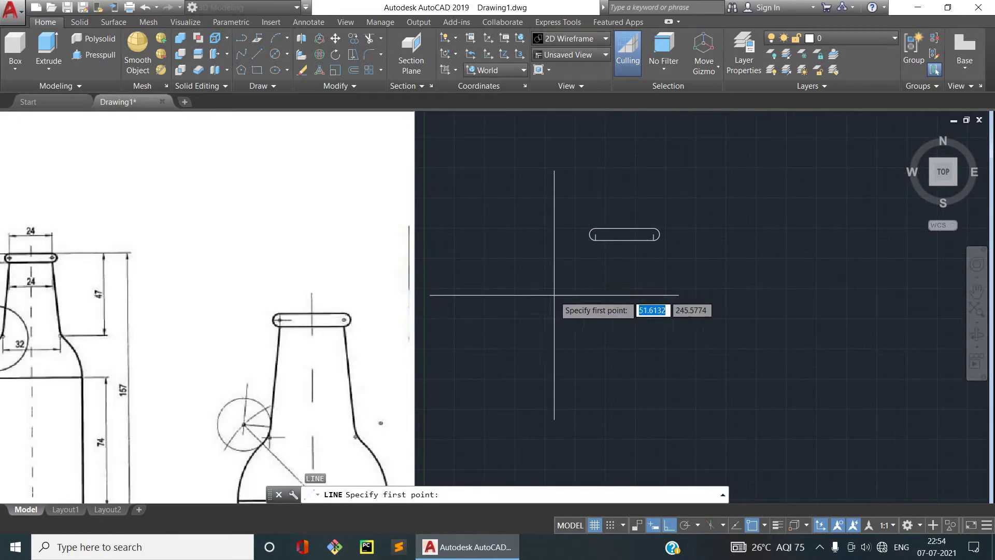
pyautogui.click(559, 290)
pyautogui.write('32')
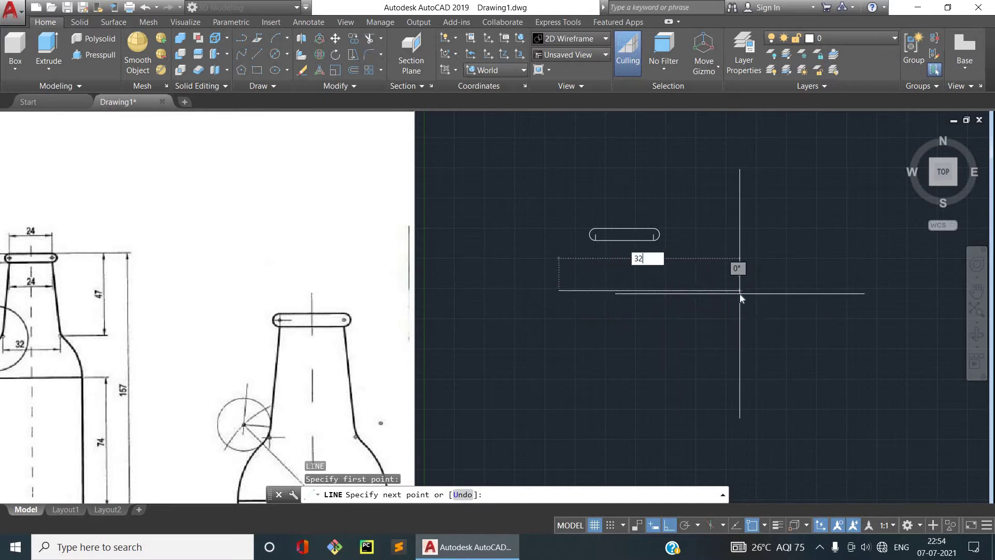
pyautogui.press('Return')
pyautogui.press('Escape')
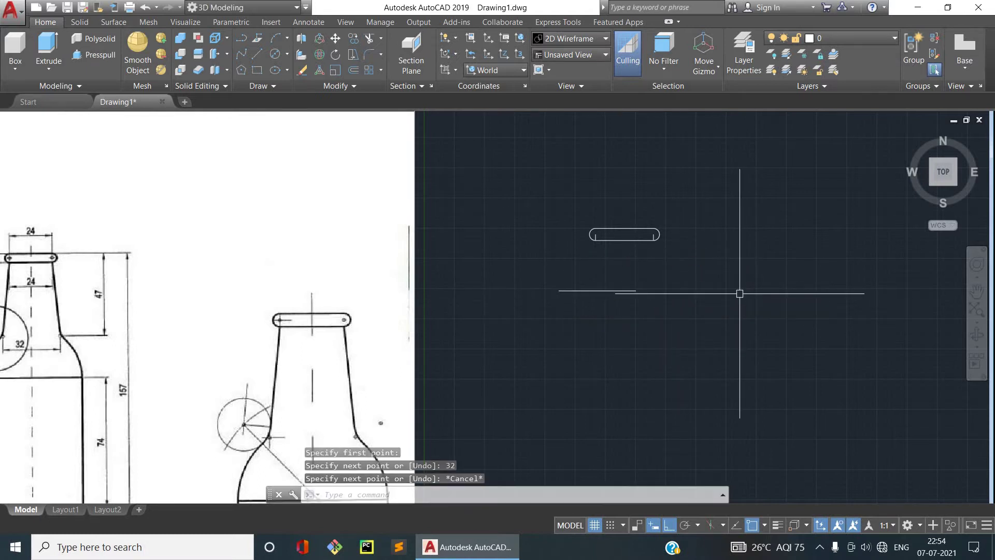
pyautogui.moveTo(319, 194); pyautogui.dragTo(539, 225, button='middle')
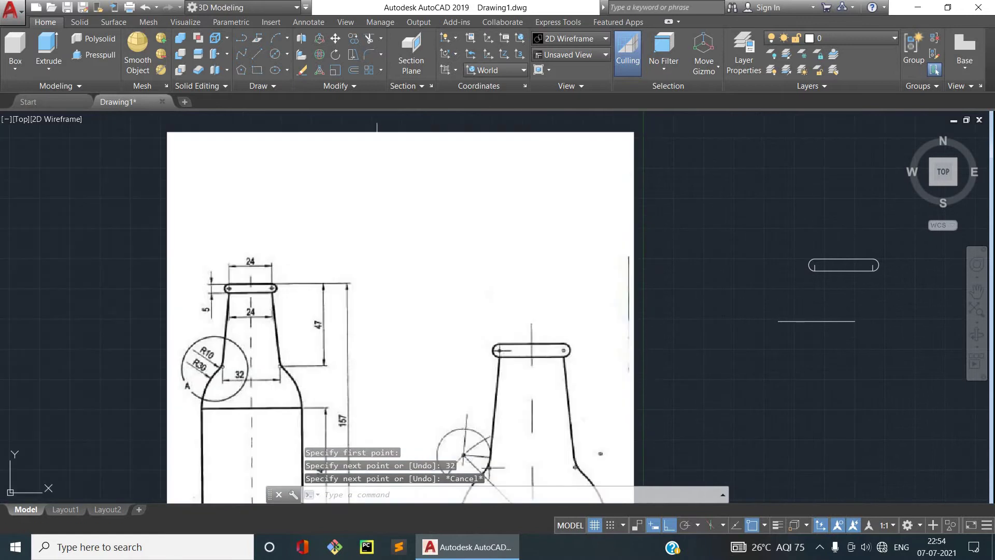
pyautogui.moveTo(318, 279); pyautogui.dragTo(311, 214, button='middle')
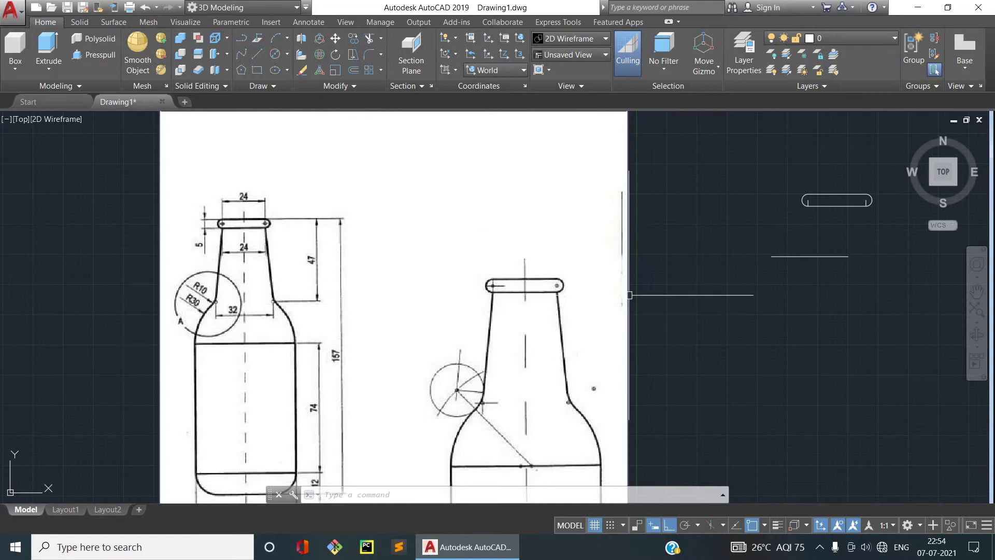
pyautogui.scroll(-3, 648, 298)
pyautogui.moveTo(677, 289); pyautogui.dragTo(481, 283, button='middle')
pyautogui.scroll(4, 481, 283)
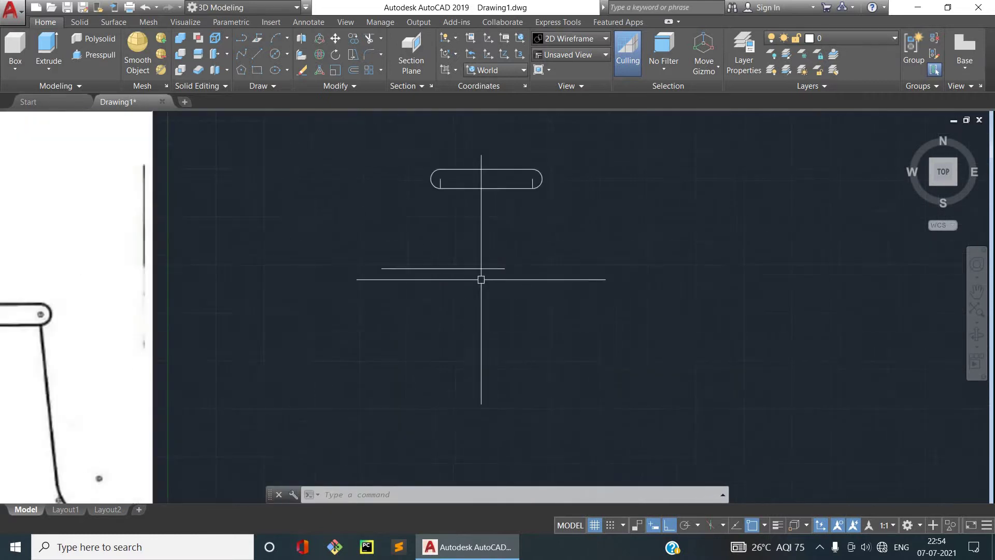
pyautogui.scroll(2, 481, 283)
# Step: Move the 32-unit line by its midpoint so it sits centred along the slot's top
pyautogui.write('pl')
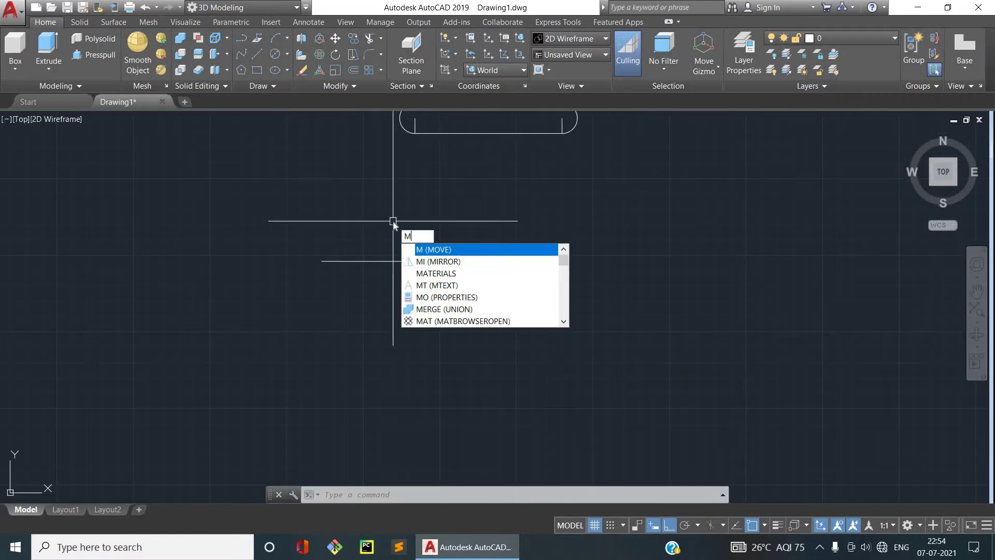
pyautogui.press('Return')
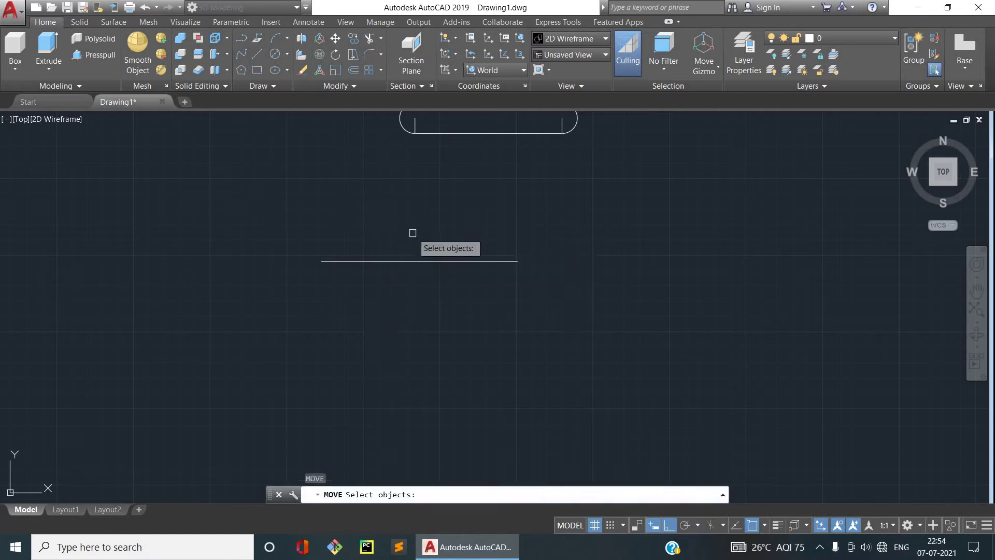
pyautogui.click(410, 259)
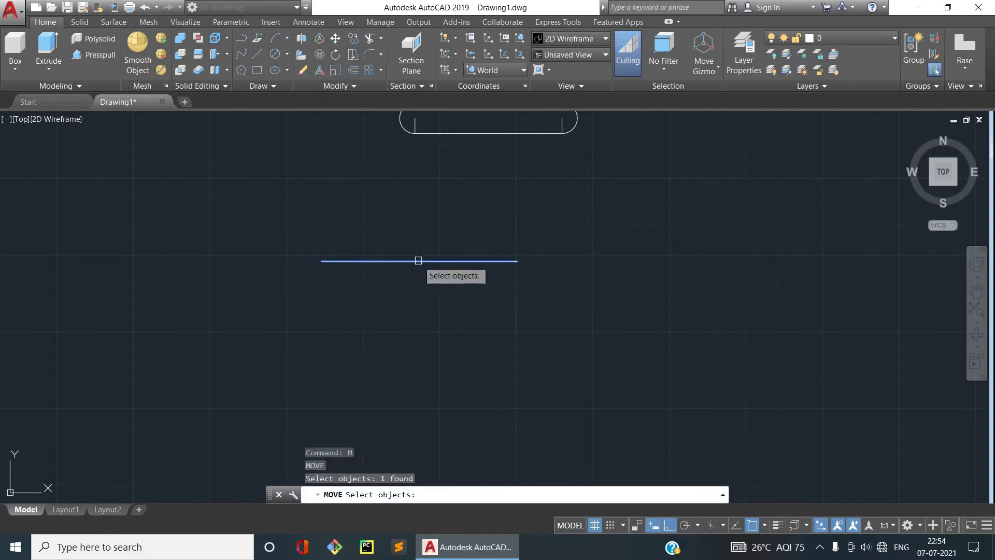
pyautogui.press('Return')
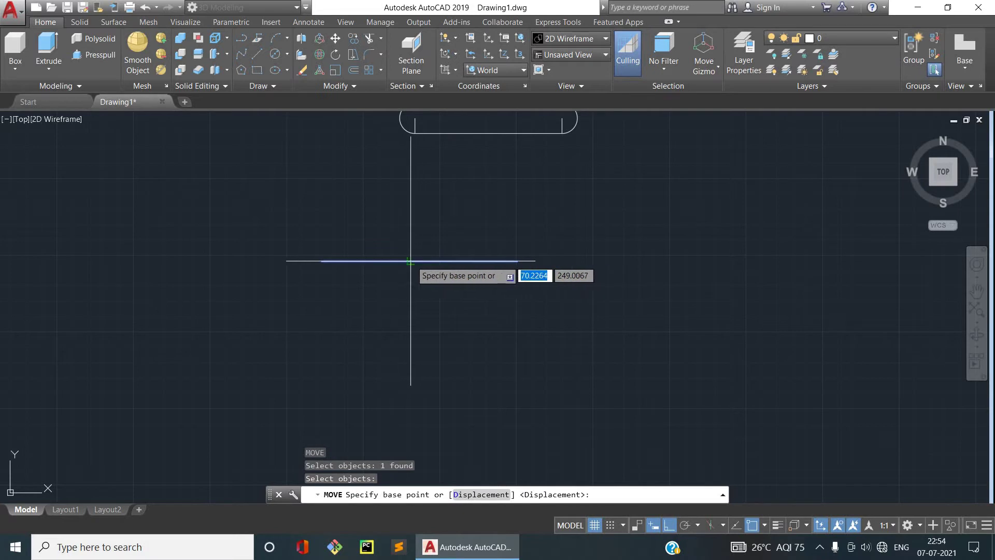
pyautogui.click(415, 262)
pyautogui.moveTo(480, 222); pyautogui.dragTo(470, 320, button='middle')
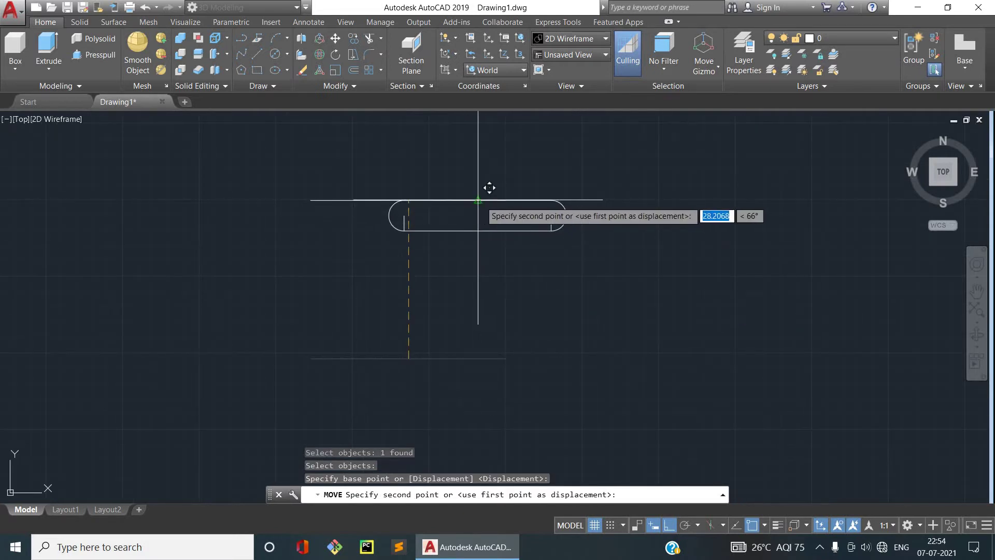
pyautogui.click(478, 200)
pyautogui.scroll(-4, 523, 295)
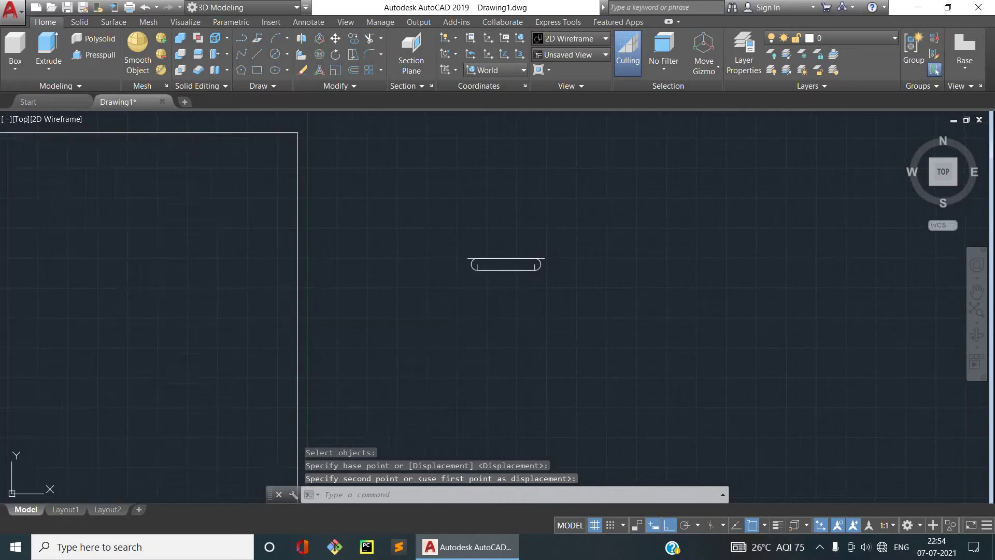
pyautogui.moveTo(410, 305); pyautogui.dragTo(496, 256, button='middle')
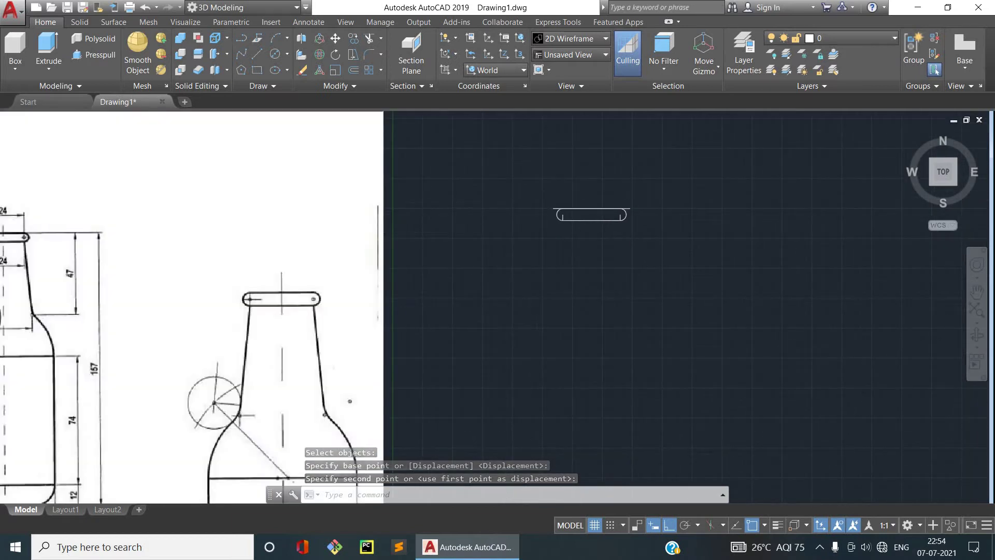
pyautogui.scroll(5, 558, 202)
pyautogui.moveTo(620, 260); pyautogui.dragTo(387, 235, button='middle')
pyautogui.click(546, 207)
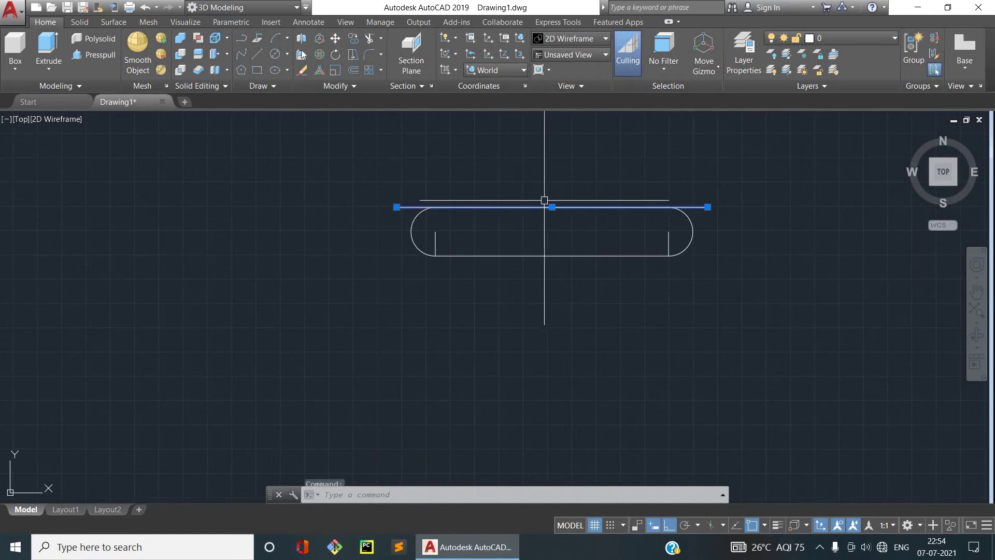
# Step: Move the 32-unit line 47 units straight down below the slot
pyautogui.click(336, 38)
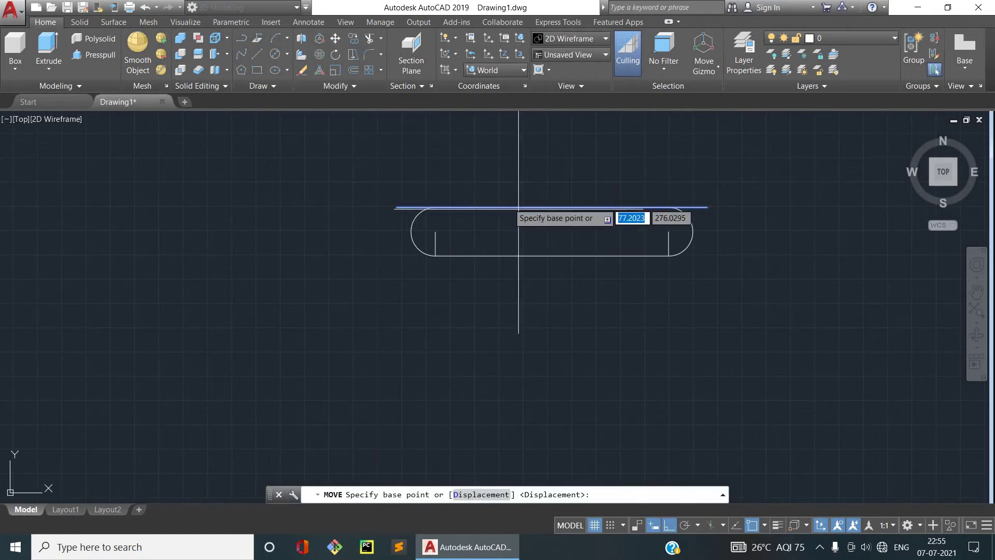
pyautogui.click(553, 207)
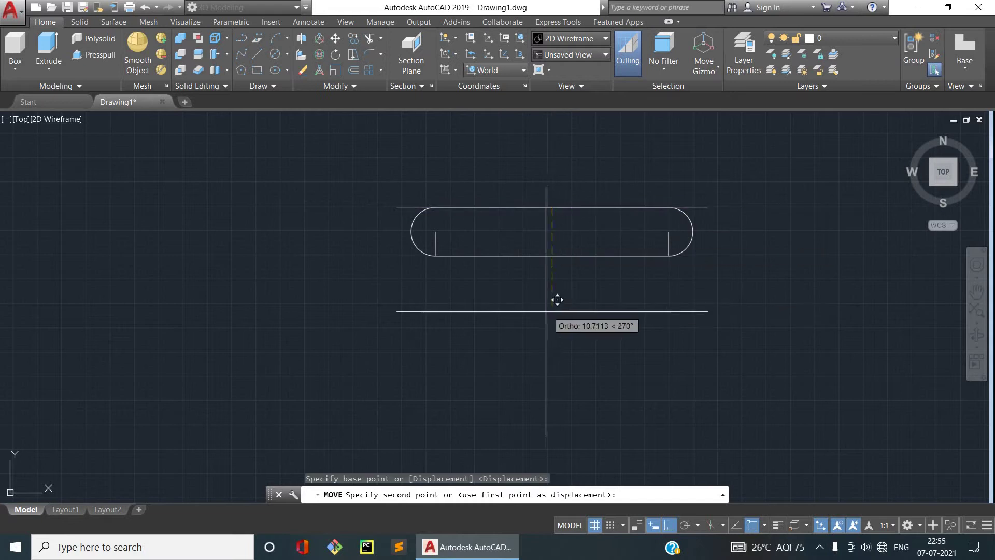
pyautogui.scroll(-2, 552, 306)
pyautogui.moveTo(537, 306); pyautogui.dragTo(426, 158, button='middle')
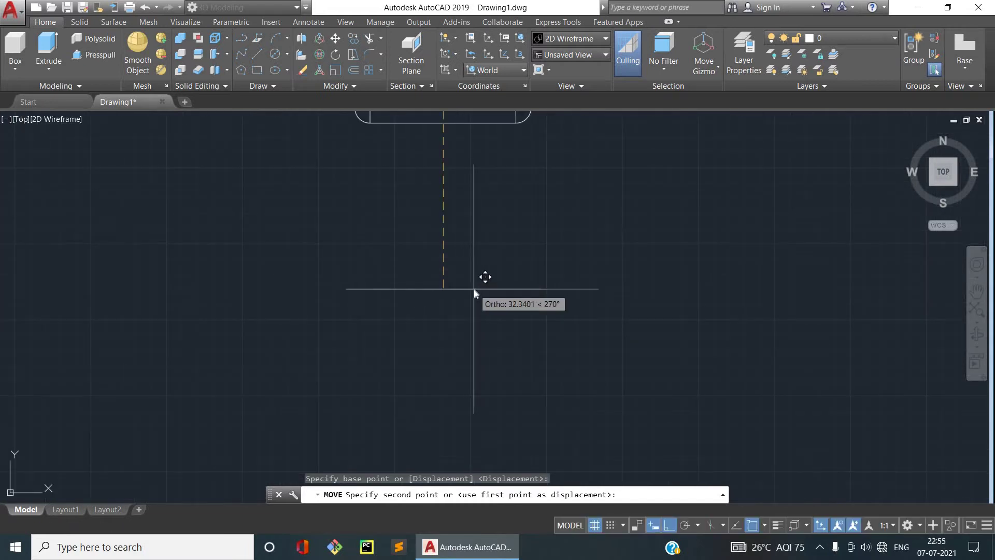
pyautogui.write('47')
pyautogui.press('Return')
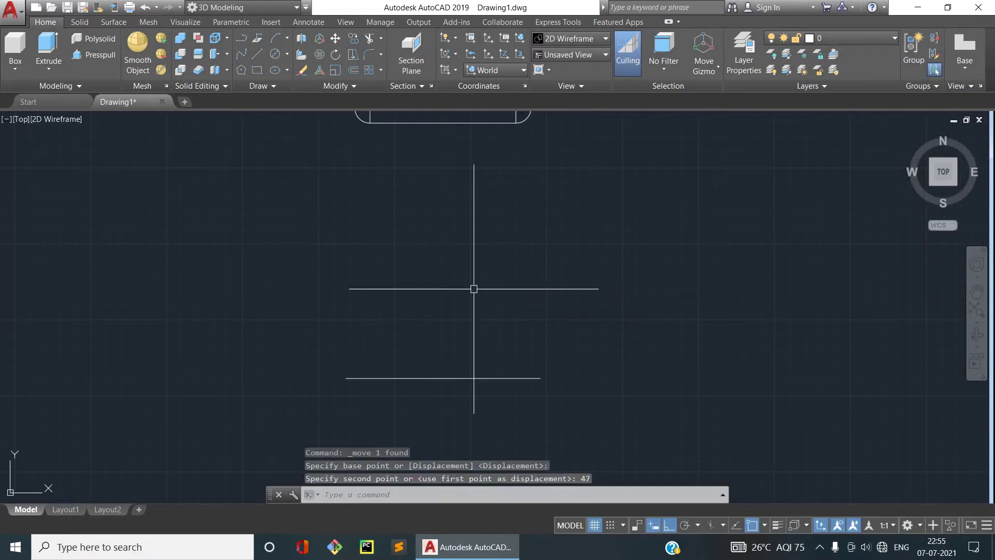
pyautogui.press('Escape')
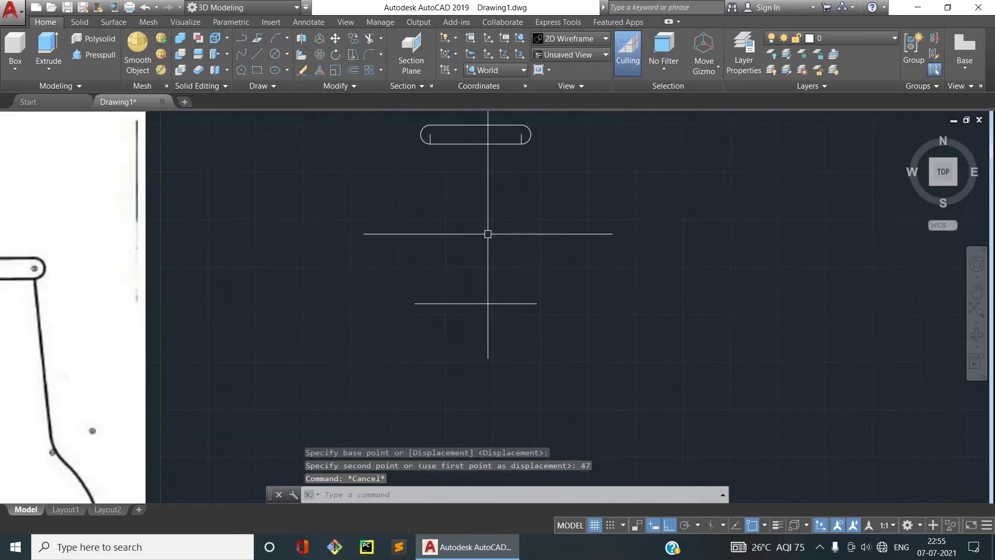
pyautogui.write('l')
pyautogui.press('Return')
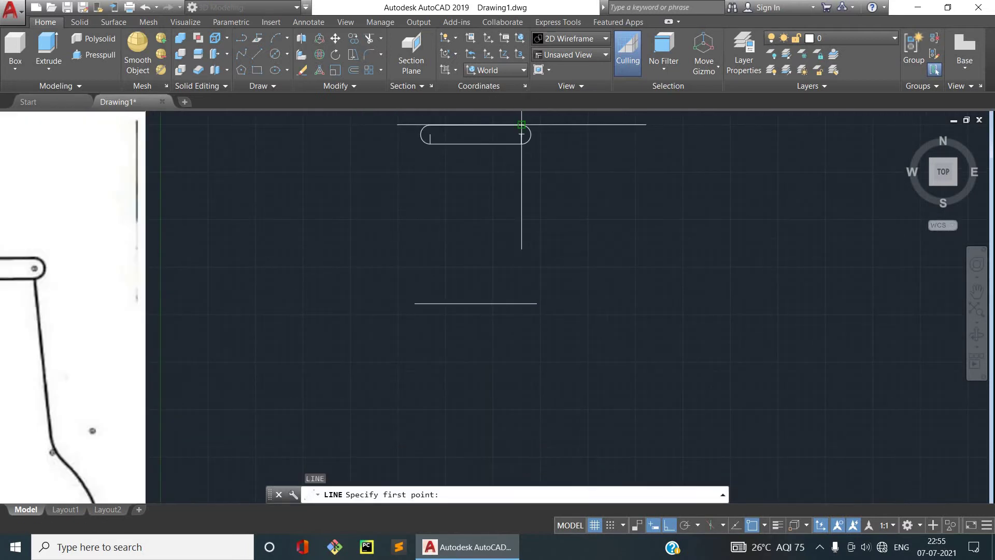
# Step: Draw the left neck side, a 32-unit bottom edge, then the right side from the slot's right end
pyautogui.click(430, 134)
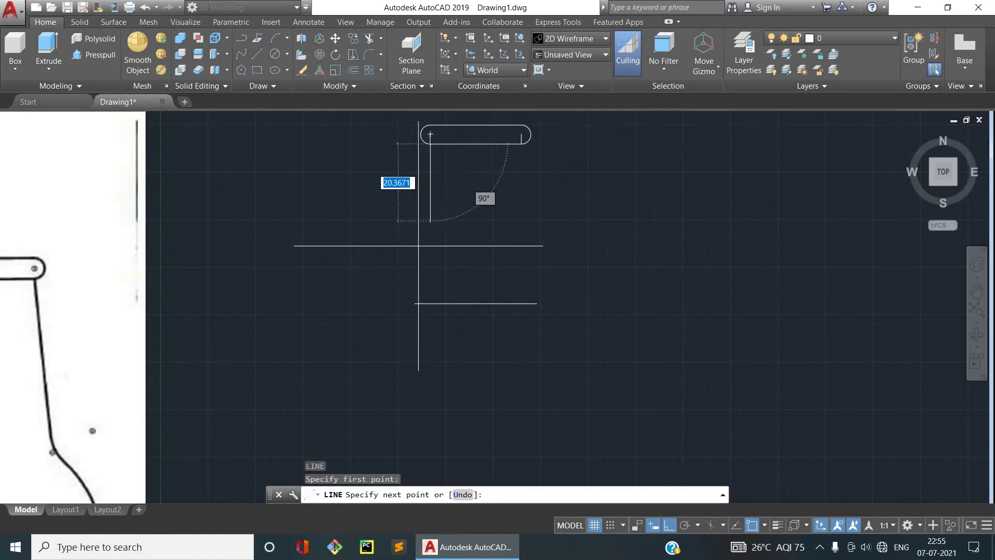
pyautogui.click(415, 304)
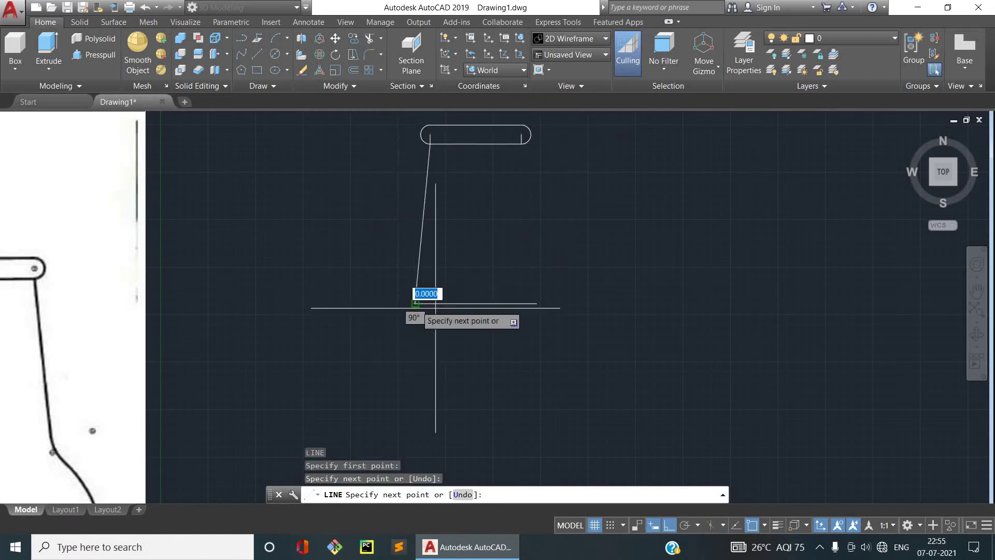
pyautogui.write('32')
pyautogui.press('Return')
pyautogui.press('Return')
pyautogui.press('Return')
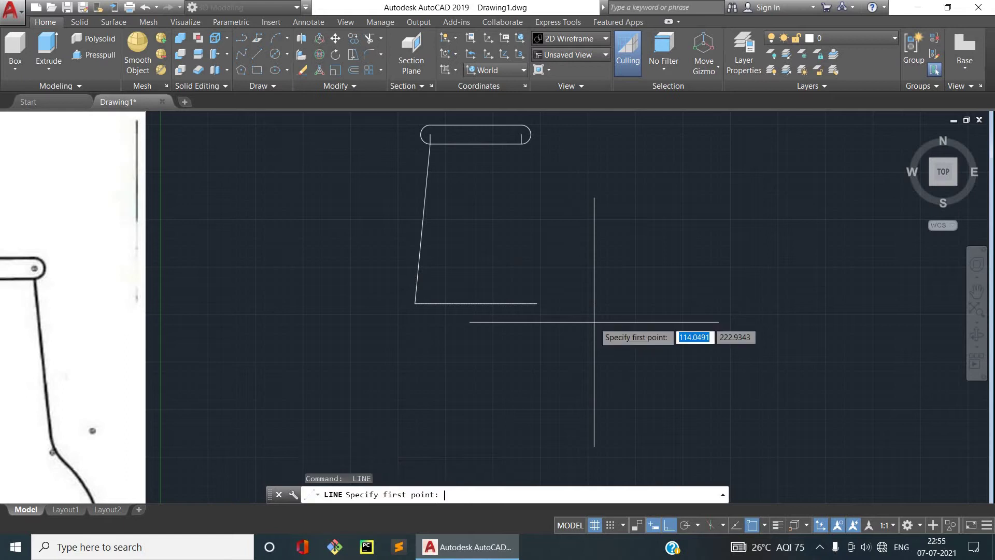
pyautogui.click(521, 135)
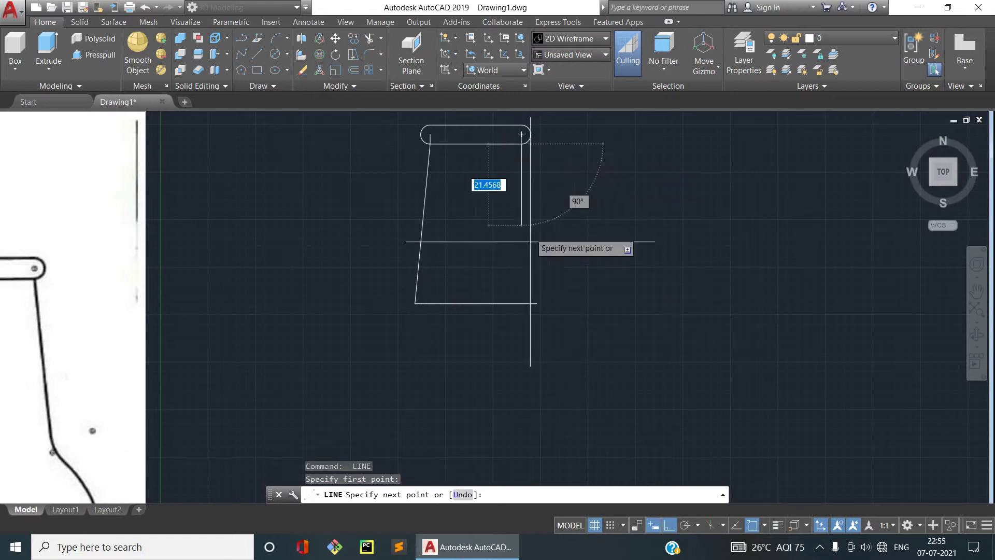
pyautogui.click(535, 303)
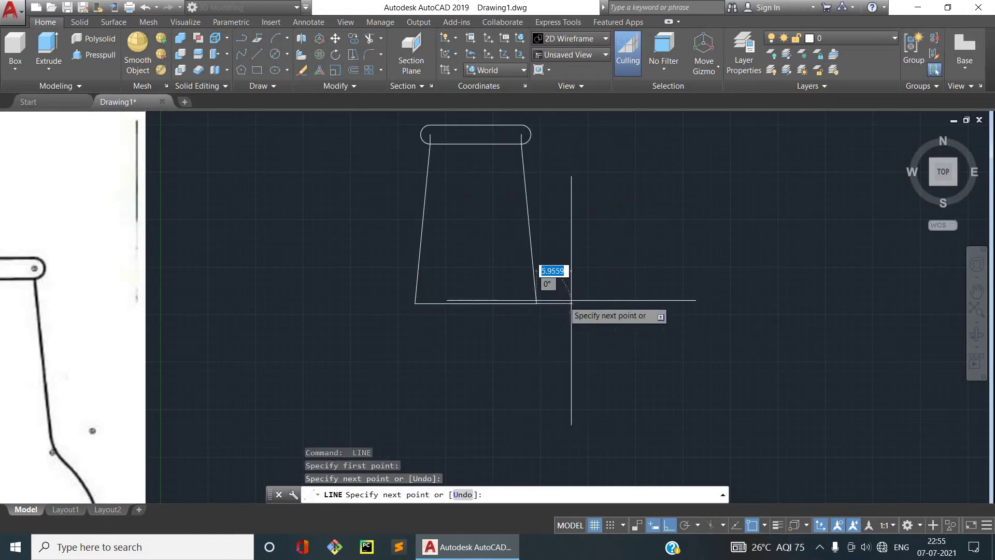
pyautogui.press('Escape')
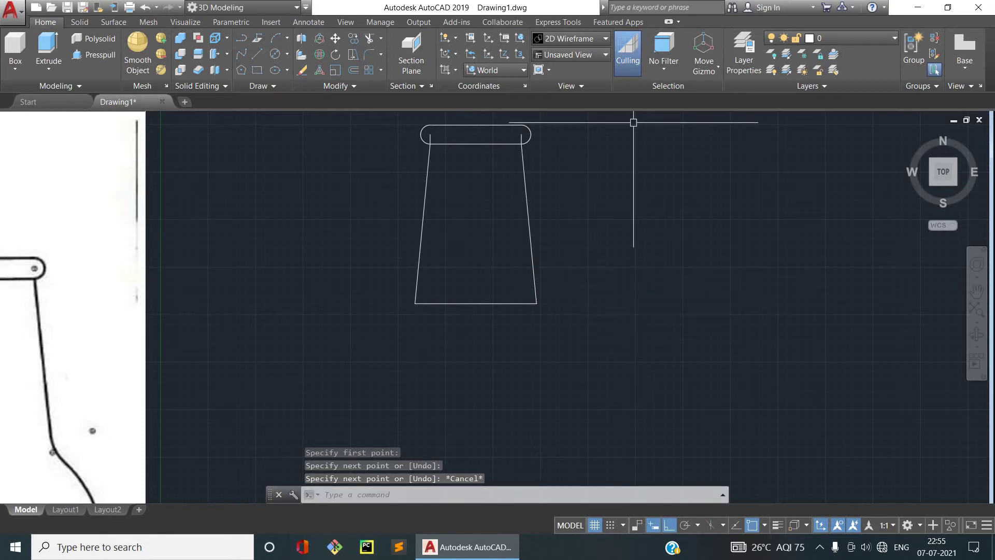
pyautogui.scroll(-2, 547, 164)
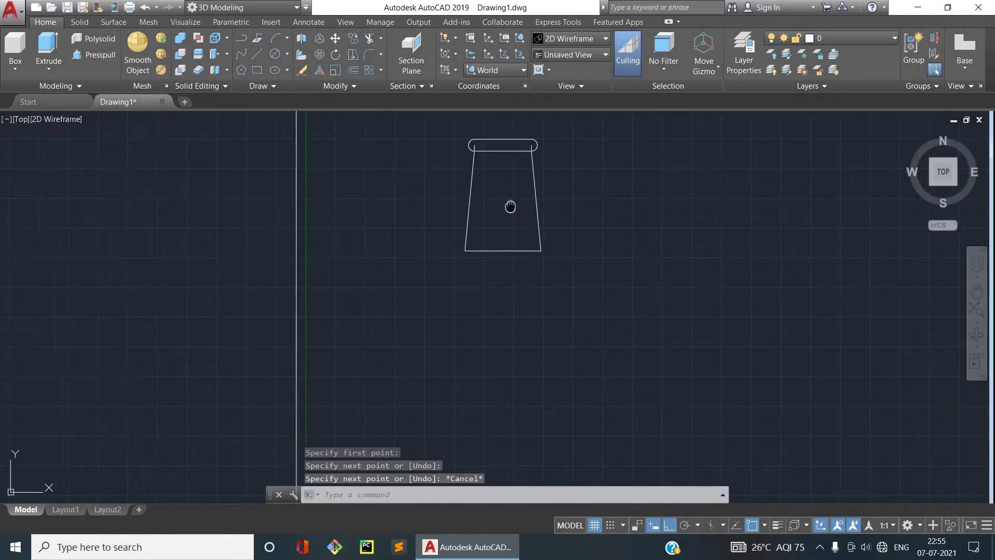
# Step: Erase the two short vertical lines at the slot's left and right ends
pyautogui.scroll(-1, 536, 178)
pyautogui.scroll(3, 538, 180)
pyautogui.moveTo(538, 180); pyautogui.dragTo(536, 254, button='middle')
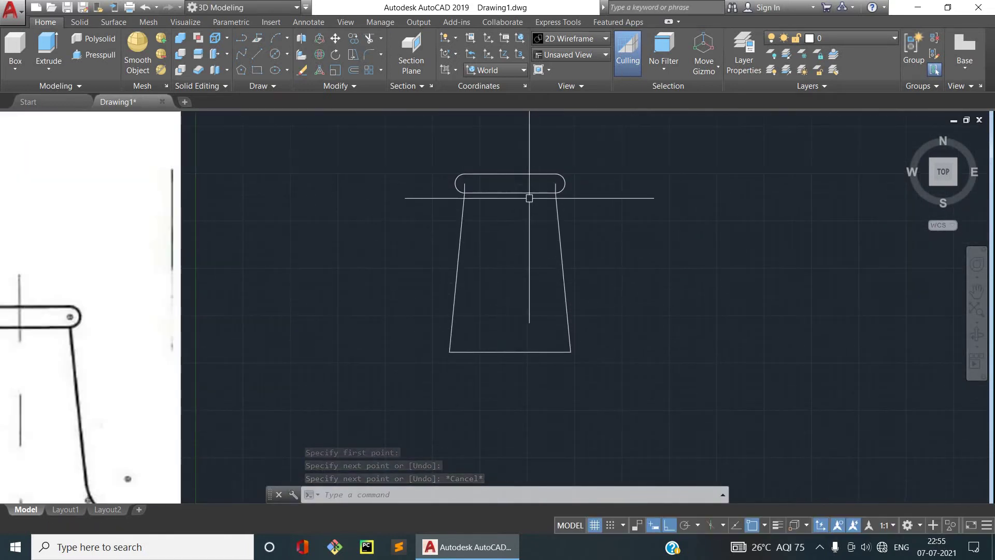
pyautogui.scroll(2, 527, 189)
pyautogui.scroll(2, 524, 182)
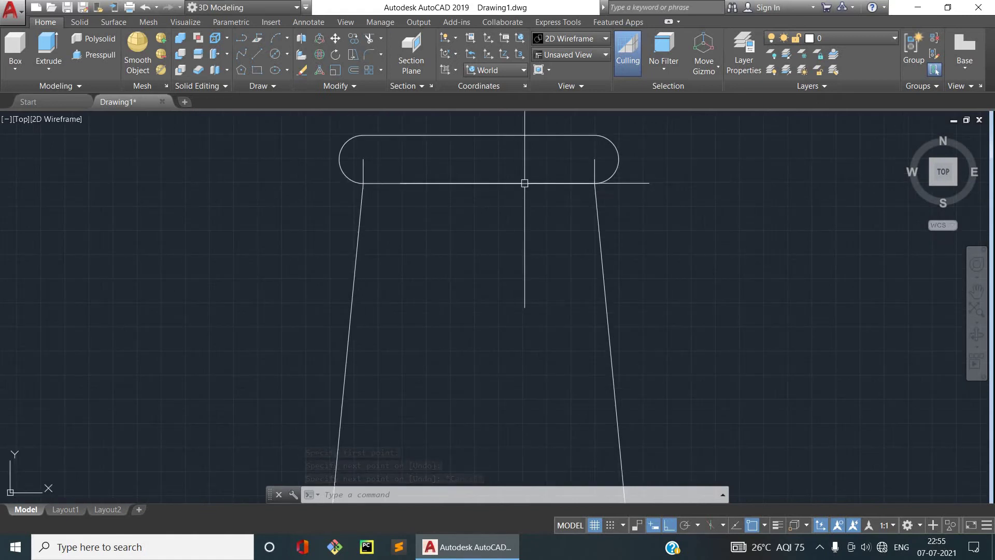
pyautogui.click(595, 169)
pyautogui.click(366, 168)
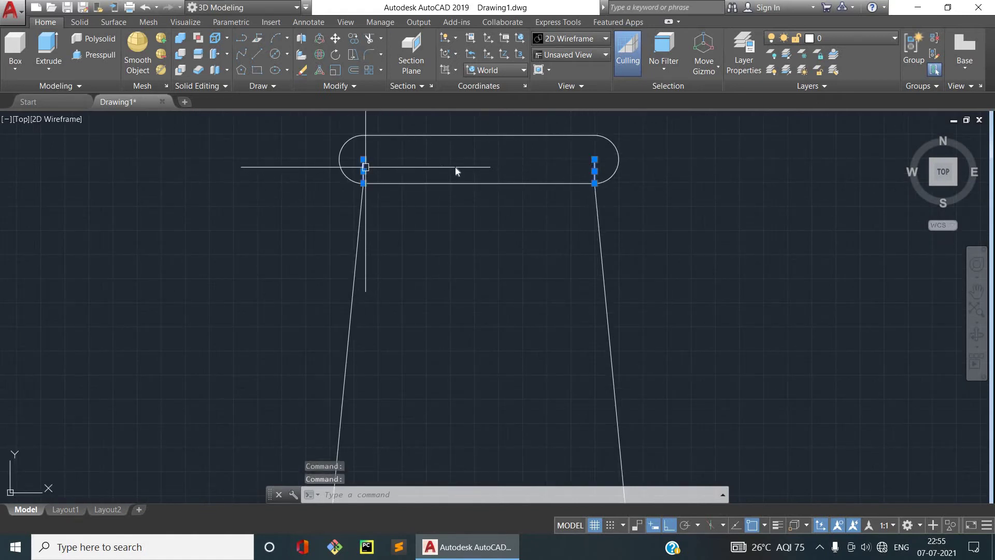
pyautogui.rightClick(441, 167)
pyautogui.click(469, 234)
pyautogui.scroll(-1, 488, 192)
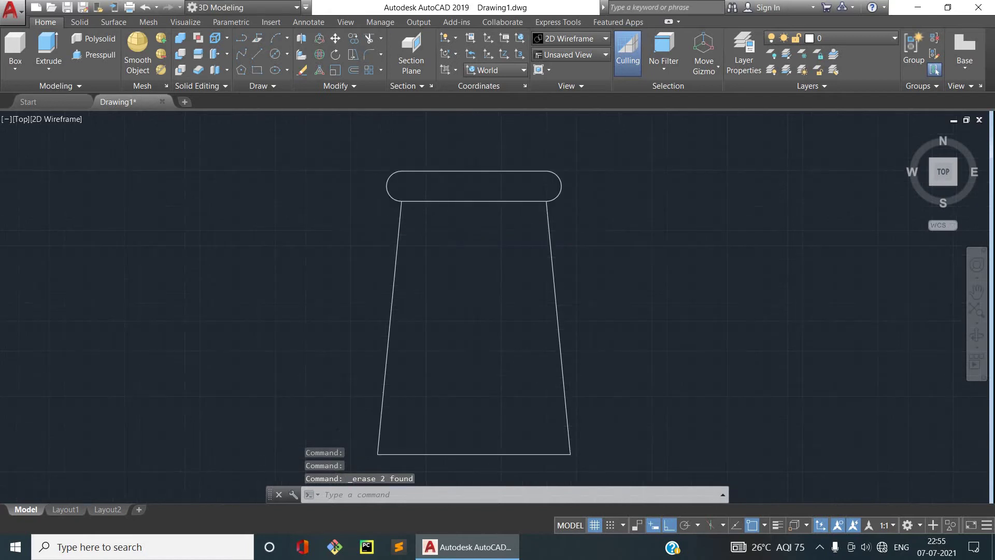
pyautogui.scroll(-3, 488, 191)
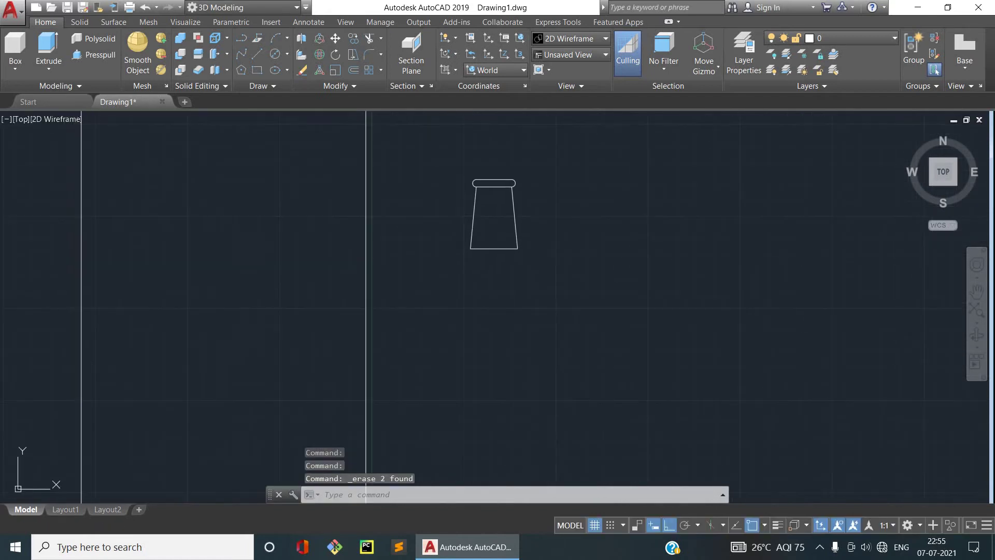
pyautogui.scroll(2, 168, 289)
pyautogui.moveTo(228, 257); pyautogui.dragTo(320, 263, button='middle')
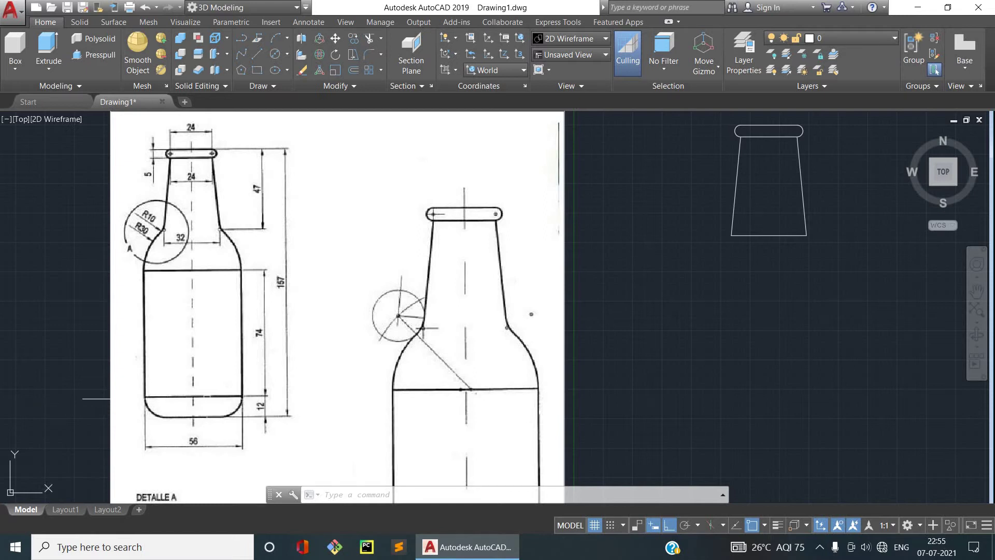
# Step: Draw a 56-unit horizontal line rightward above the neck outline for the body width
pyautogui.scroll(-3, 508, 311)
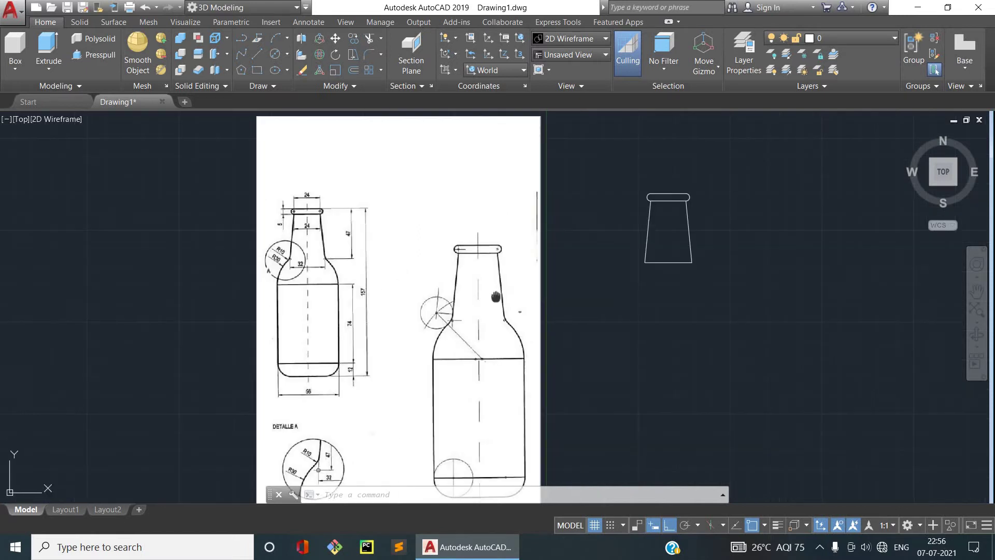
pyautogui.moveTo(518, 293); pyautogui.dragTo(441, 334, button='middle')
pyautogui.write('l')
pyautogui.press('Return')
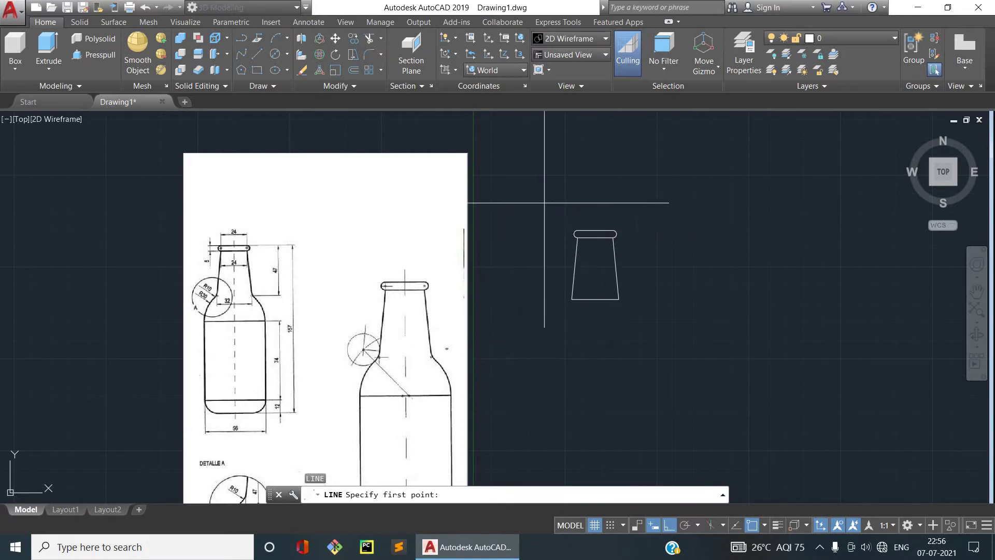
pyautogui.click(544, 202)
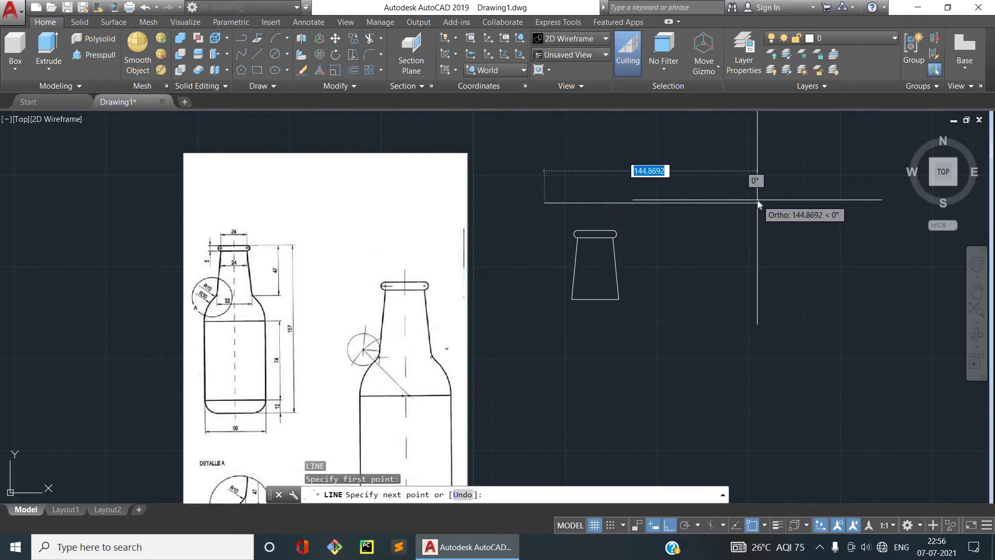
pyautogui.write('56')
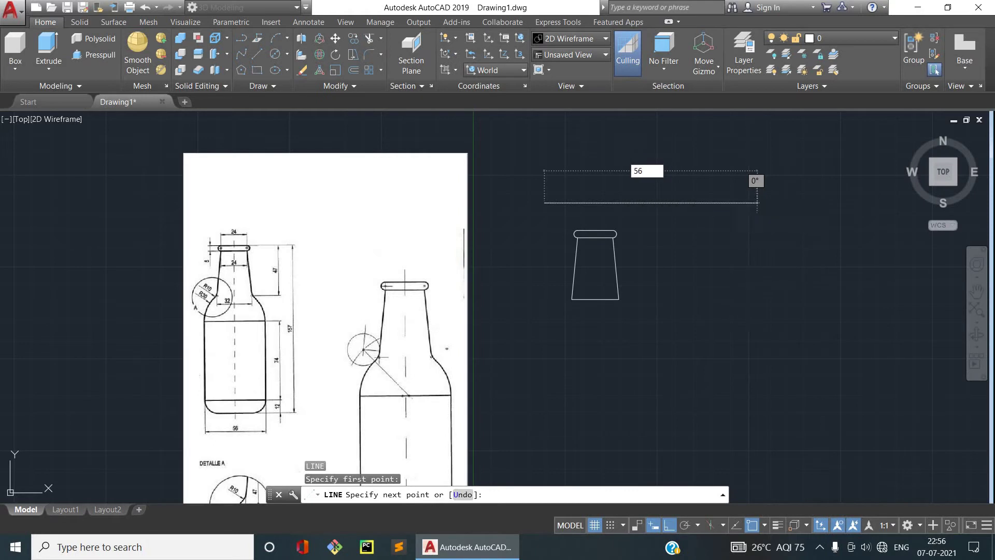
pyautogui.press('Return')
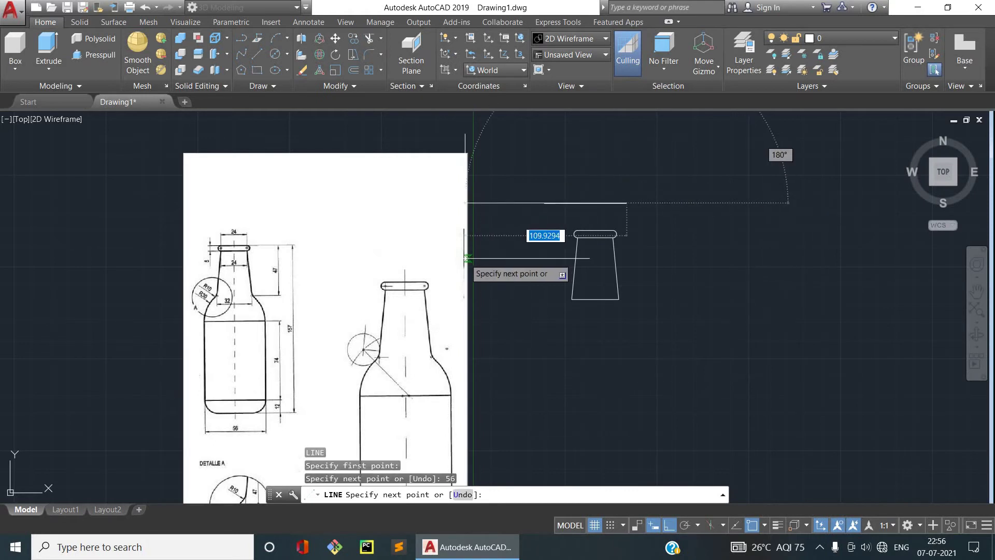
pyautogui.press('Escape')
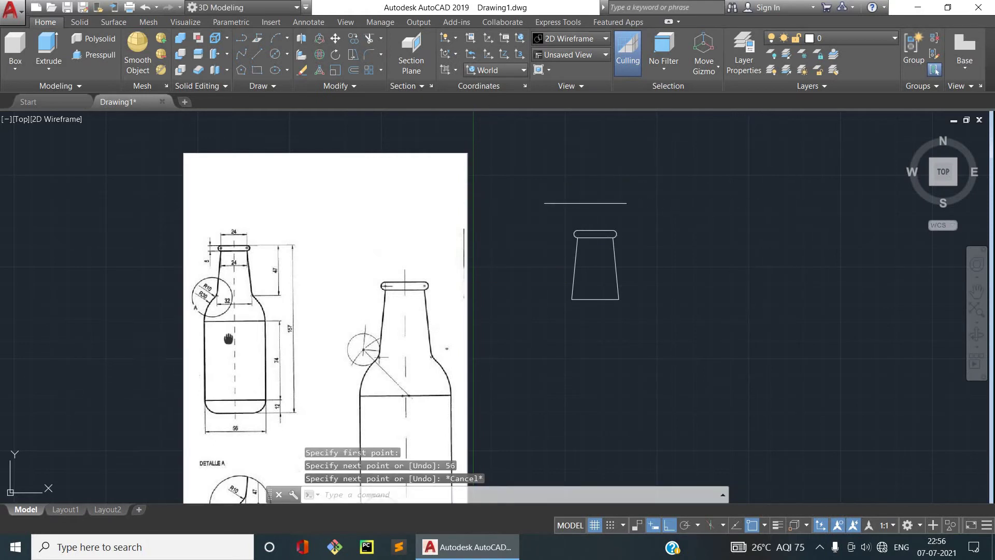
pyautogui.moveTo(229, 339); pyautogui.dragTo(255, 261, button='middle')
pyautogui.scroll(1, 254, 261)
pyautogui.scroll(2, 255, 262)
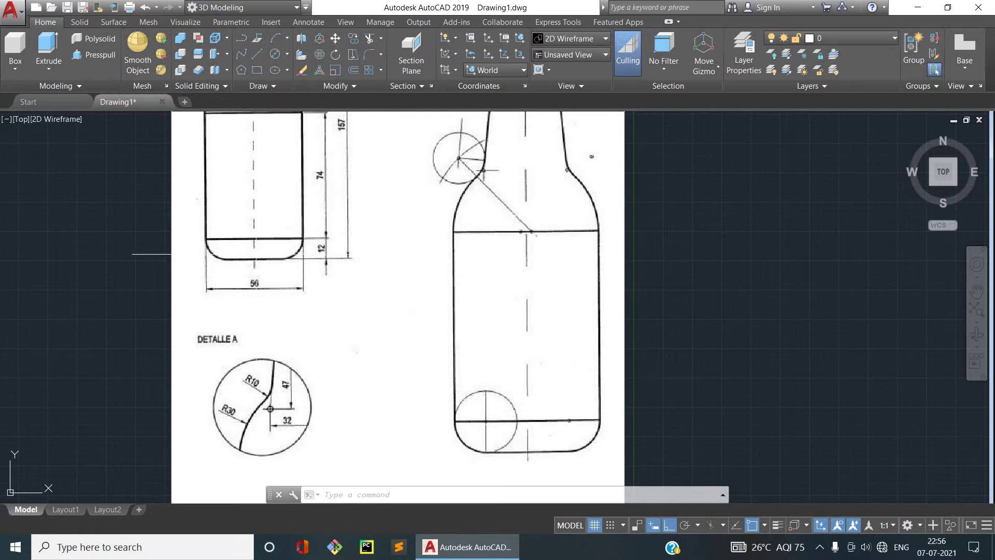
# Step: Move the 56-unit line by its midpoint to a picked point near the outline
pyautogui.moveTo(238, 254); pyautogui.dragTo(188, 290, button='middle')
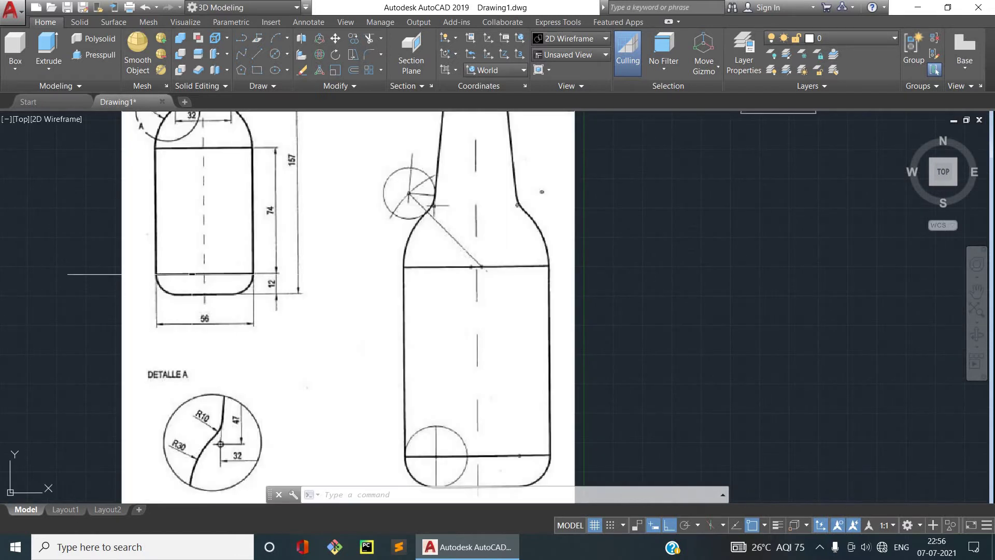
pyautogui.scroll(-2, 205, 273)
pyautogui.moveTo(412, 247); pyautogui.dragTo(357, 303, button='middle')
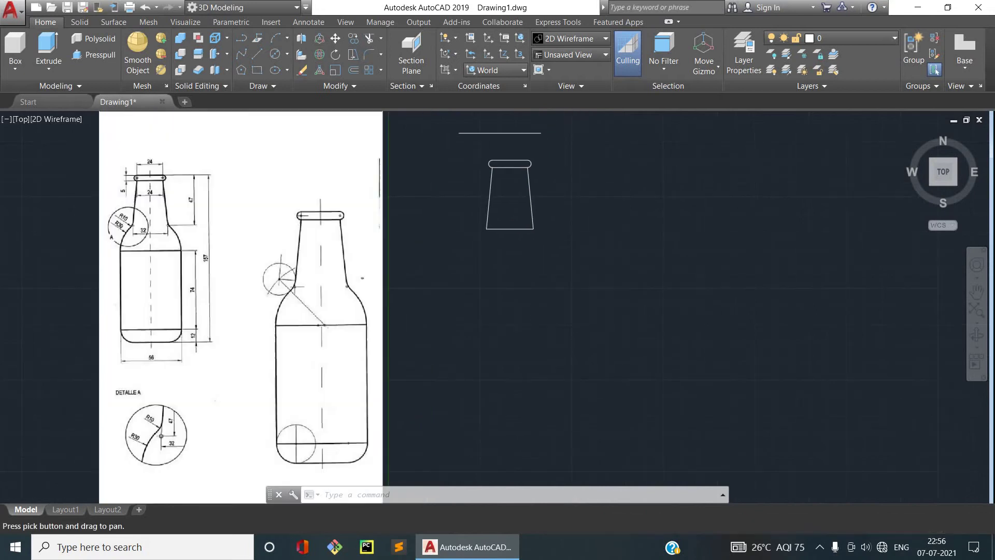
pyautogui.click(499, 133)
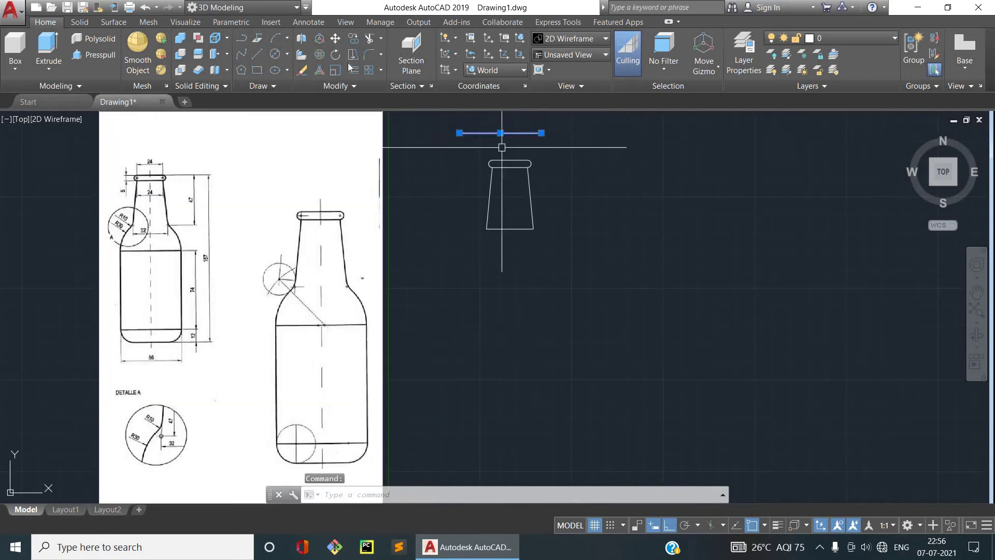
pyautogui.click(335, 38)
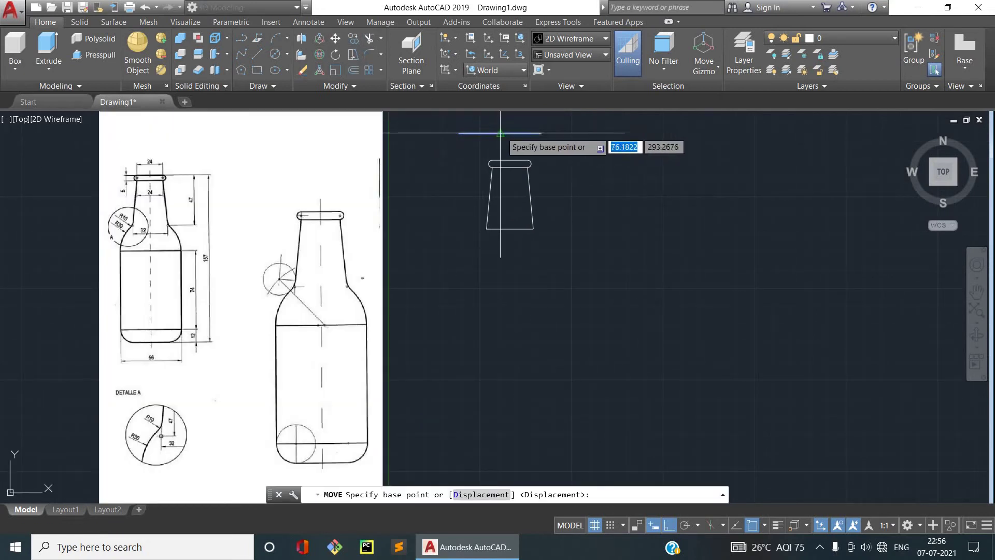
pyautogui.click(512, 133)
pyautogui.click(522, 165)
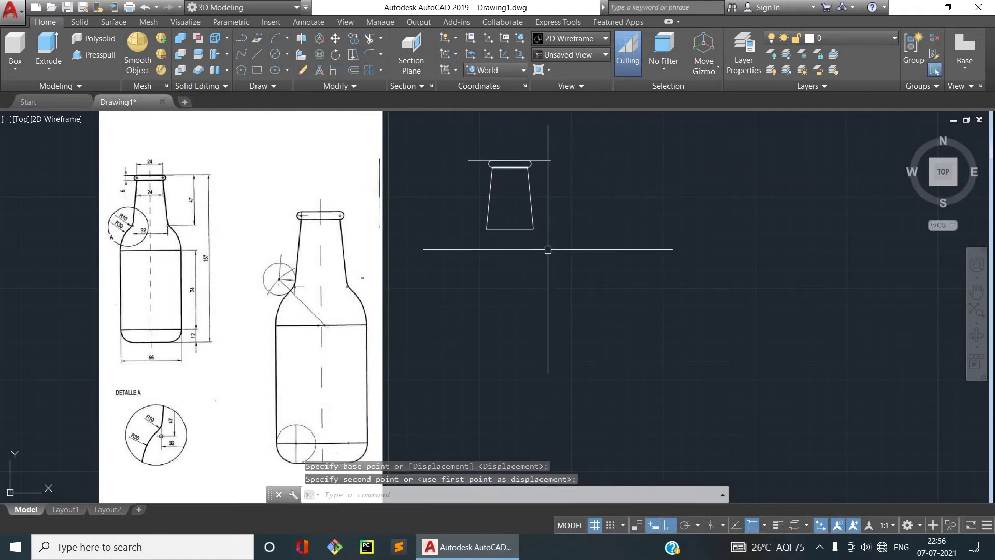
# Step: Move the 56-unit line 157 units straight down from its midpoint
pyautogui.click(509, 157)
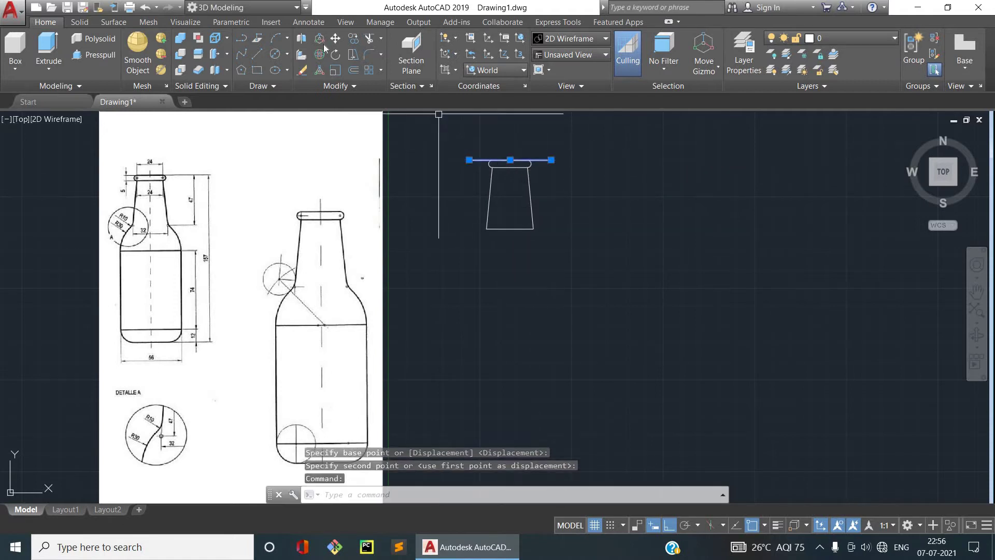
pyautogui.click(335, 38)
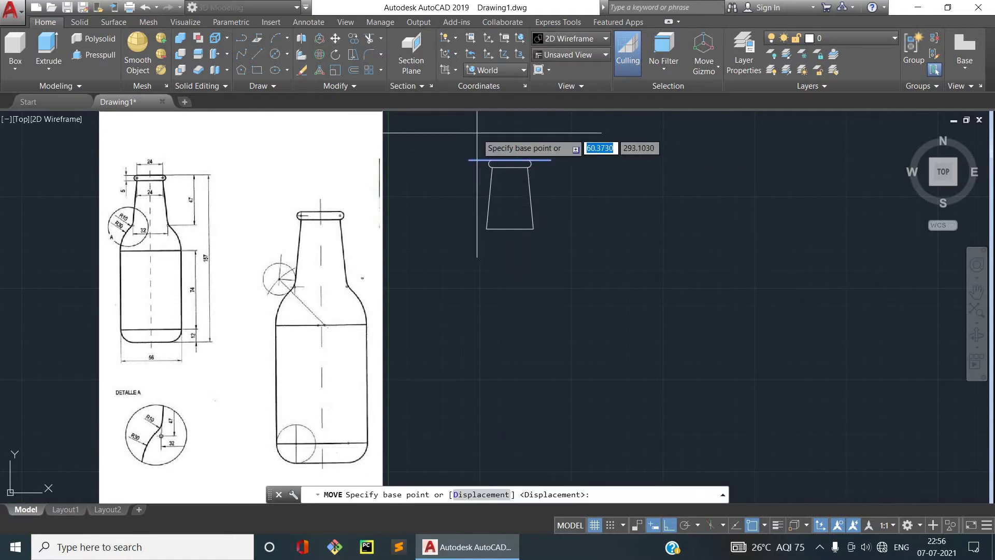
pyautogui.click(510, 160)
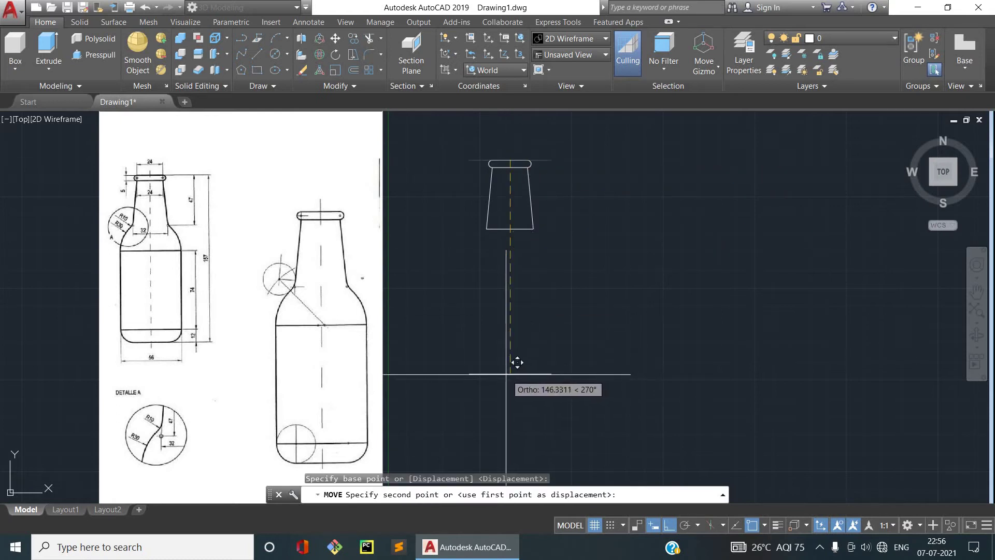
pyautogui.write('157')
pyautogui.press('Return')
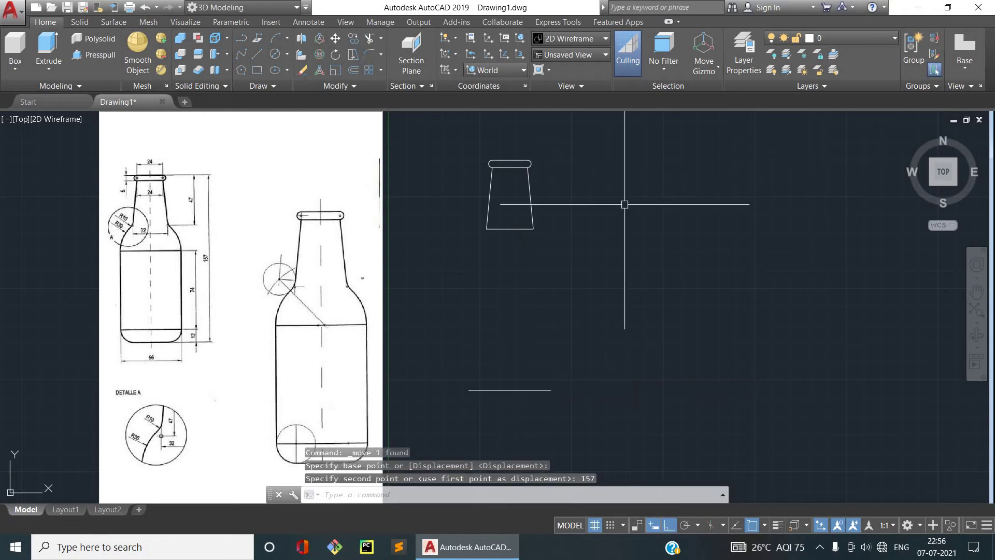
pyautogui.press('Escape')
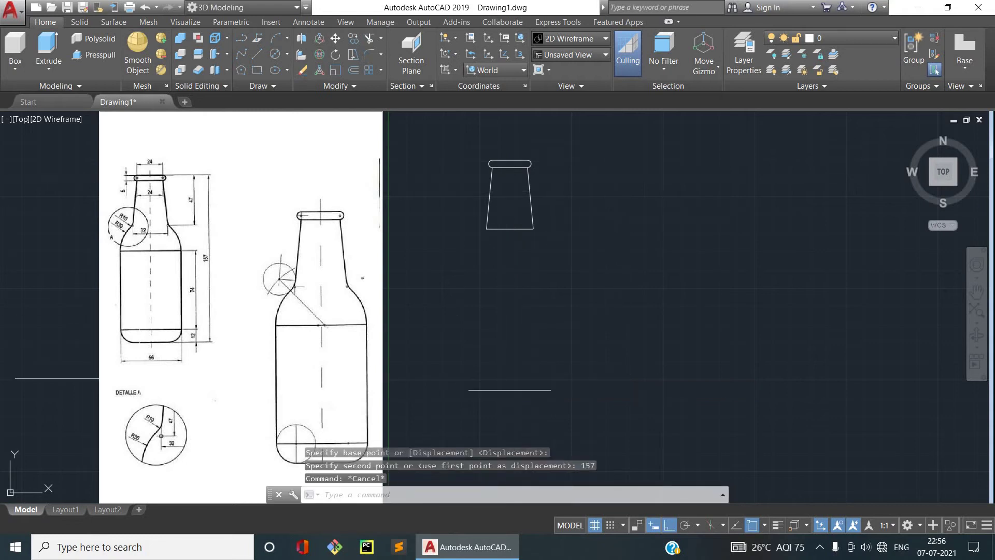
pyautogui.moveTo(337, 233); pyautogui.dragTo(394, 222, button='middle')
# Step: Offset the bottom base line 12 units upward to create a parallel copy
pyautogui.scroll(2, 592, 193)
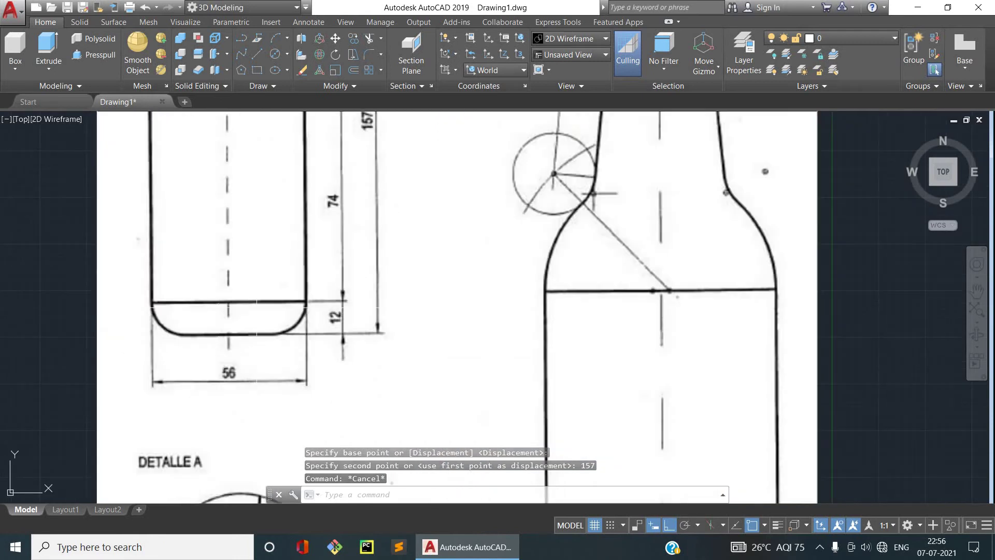
pyautogui.scroll(-4, 285, 338)
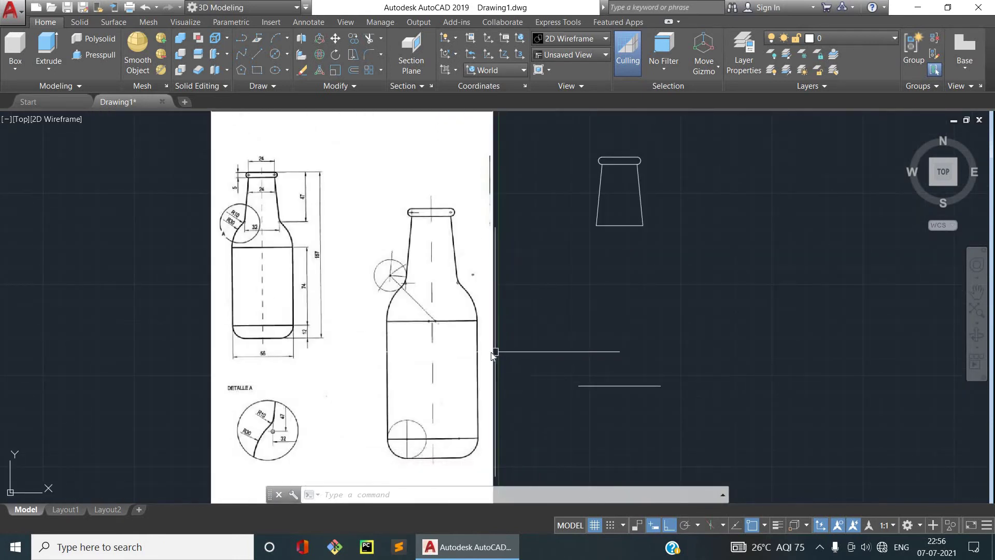
pyautogui.write('o')
pyautogui.press('Return')
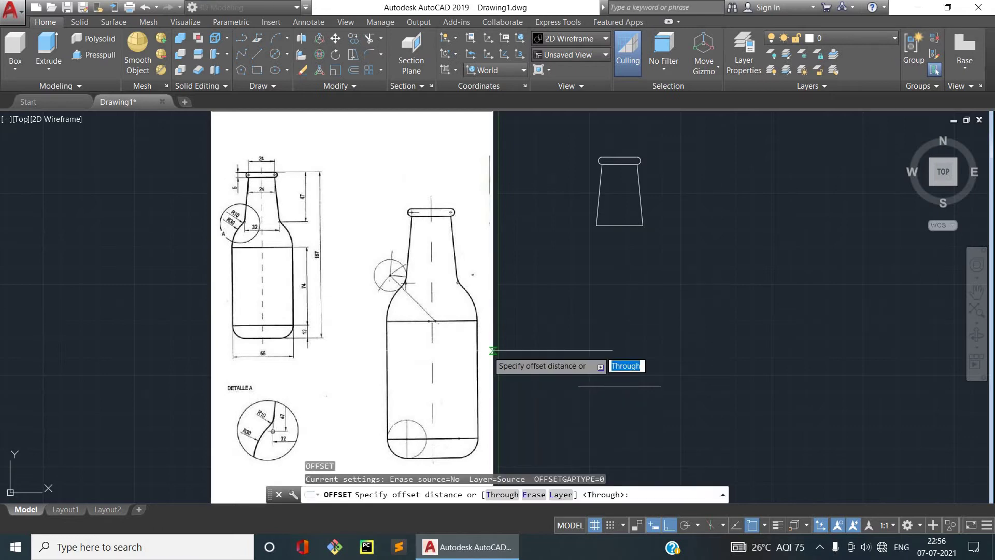
pyautogui.moveTo(701, 369); pyautogui.dragTo(706, 354, button='middle')
pyautogui.write('1')
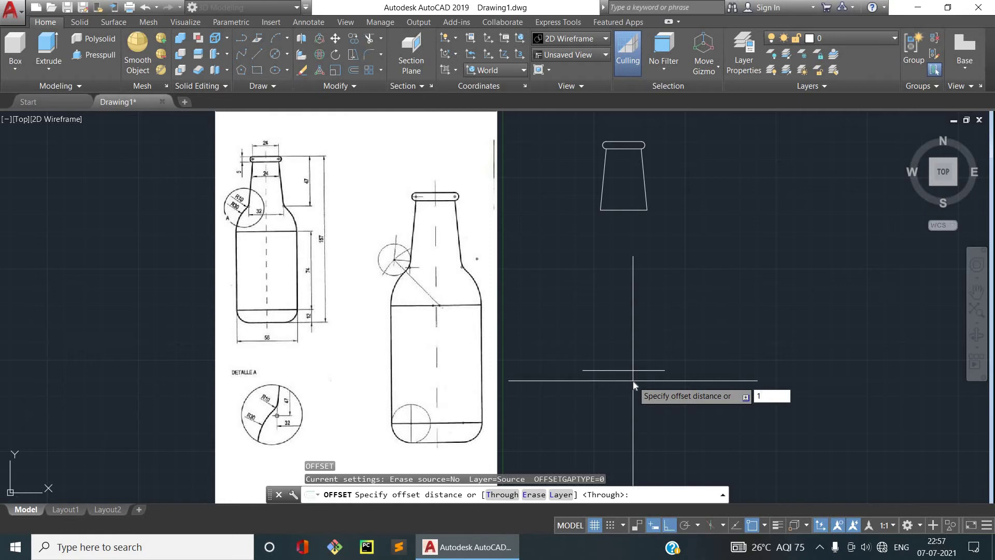
pyautogui.write('2')
pyautogui.press('Return')
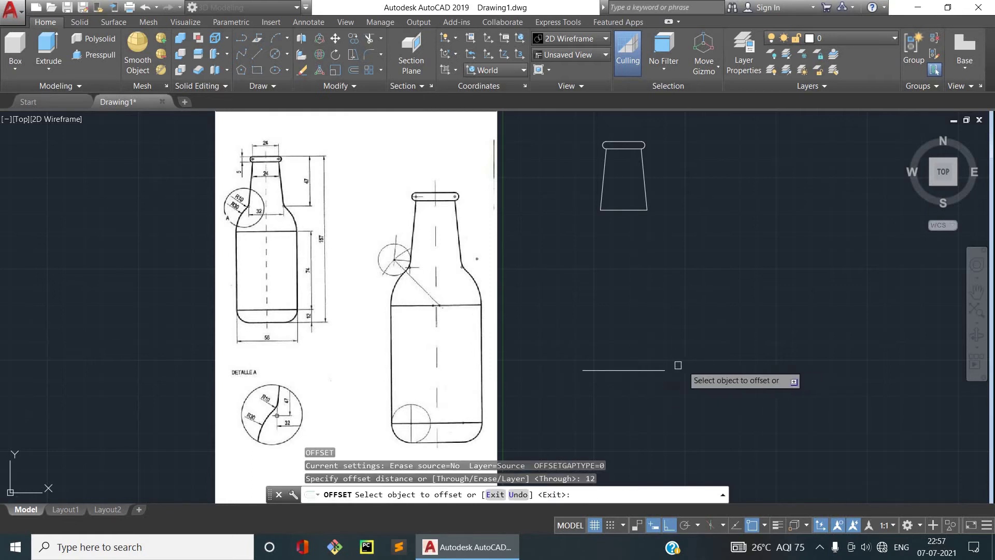
pyautogui.click(648, 371)
pyautogui.click(604, 319)
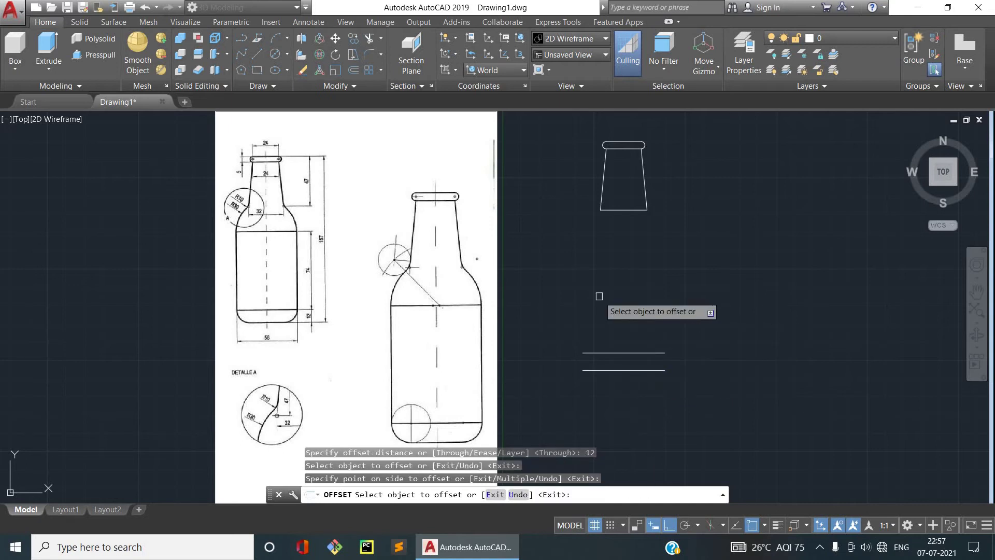
pyautogui.press('Escape')
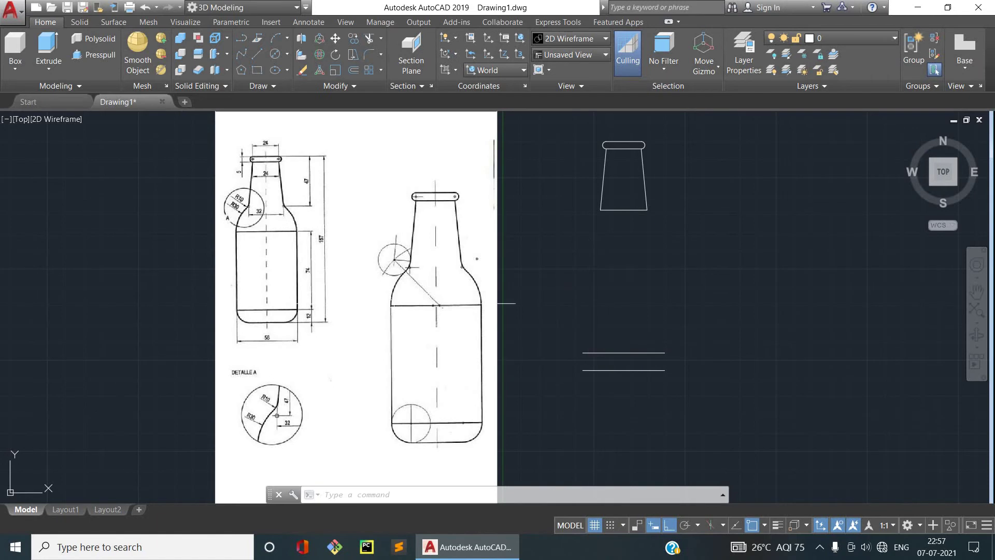
# Step: Draw a radius-12 circle (Center, Radius) near the right end of the two lines
pyautogui.scroll(2, 360, 327)
pyautogui.scroll(2, 360, 327)
pyautogui.moveTo(279, 327); pyautogui.dragTo(344, 342, button='middle')
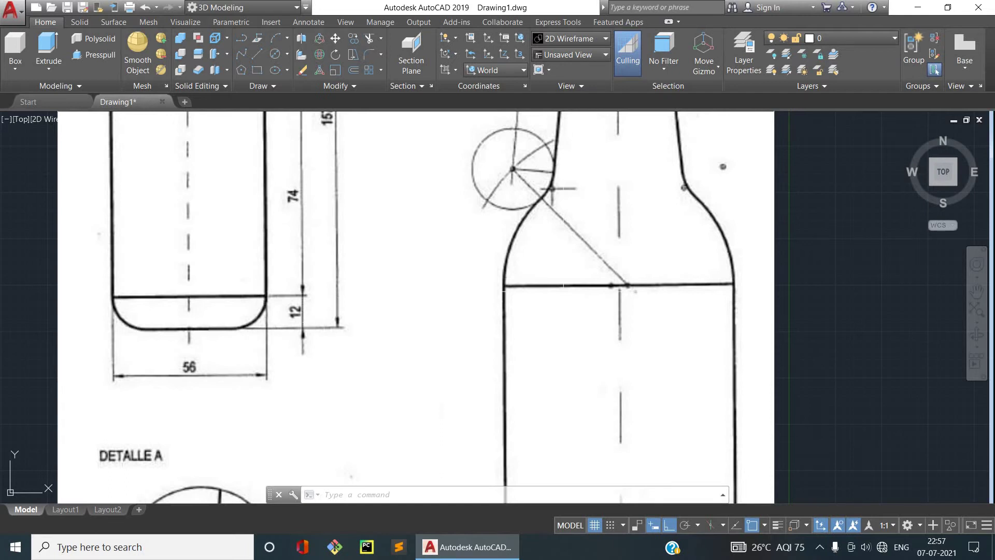
pyautogui.scroll(-2, 763, 284)
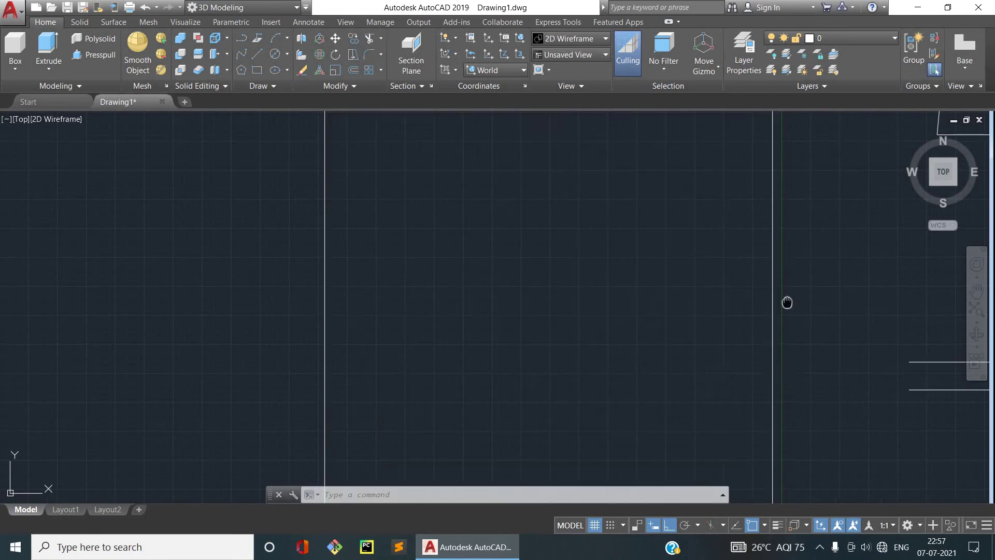
pyautogui.moveTo(787, 300); pyautogui.dragTo(559, 231, button='middle')
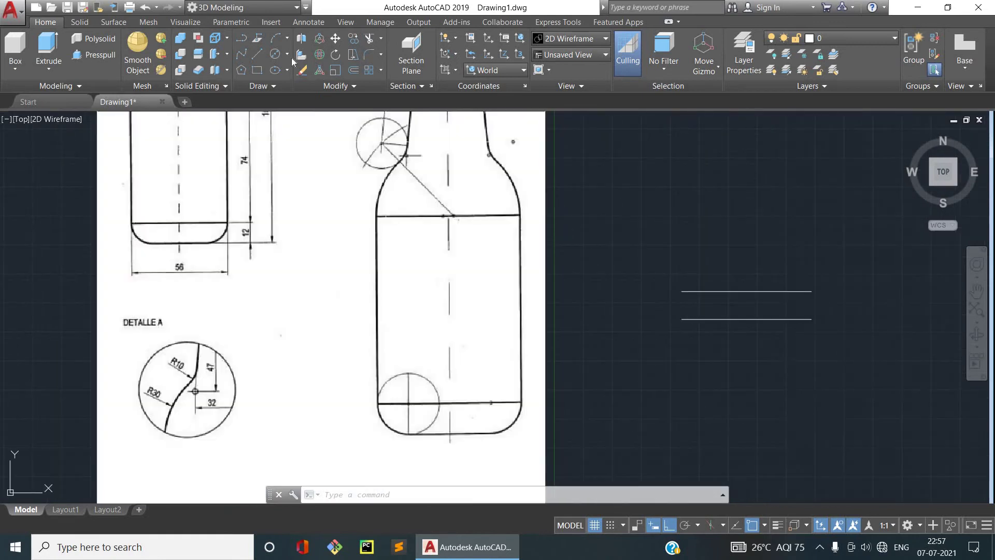
pyautogui.click(287, 54)
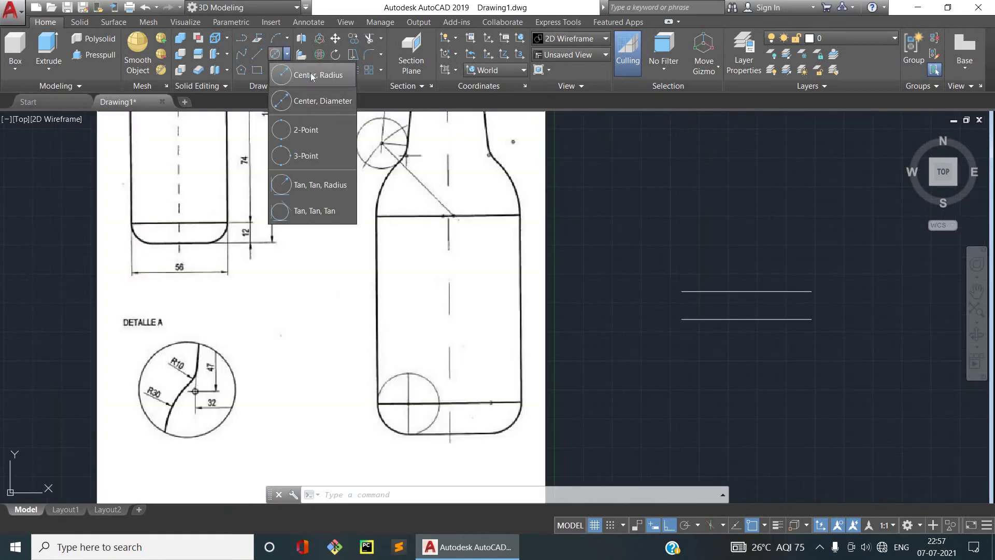
pyautogui.click(311, 73)
pyautogui.scroll(-2, 647, 218)
pyautogui.moveTo(646, 217); pyautogui.dragTo(555, 234, button='middle')
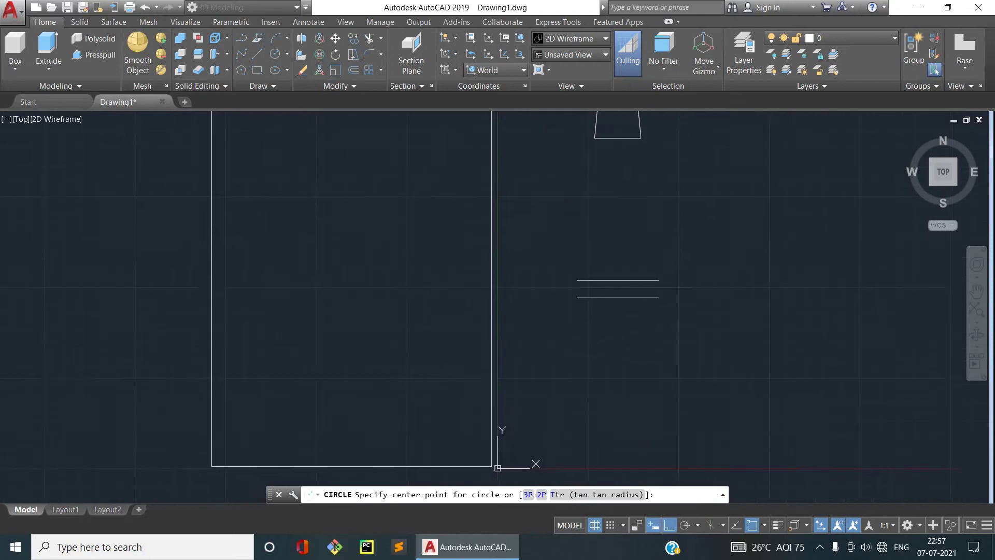
pyautogui.click(736, 259)
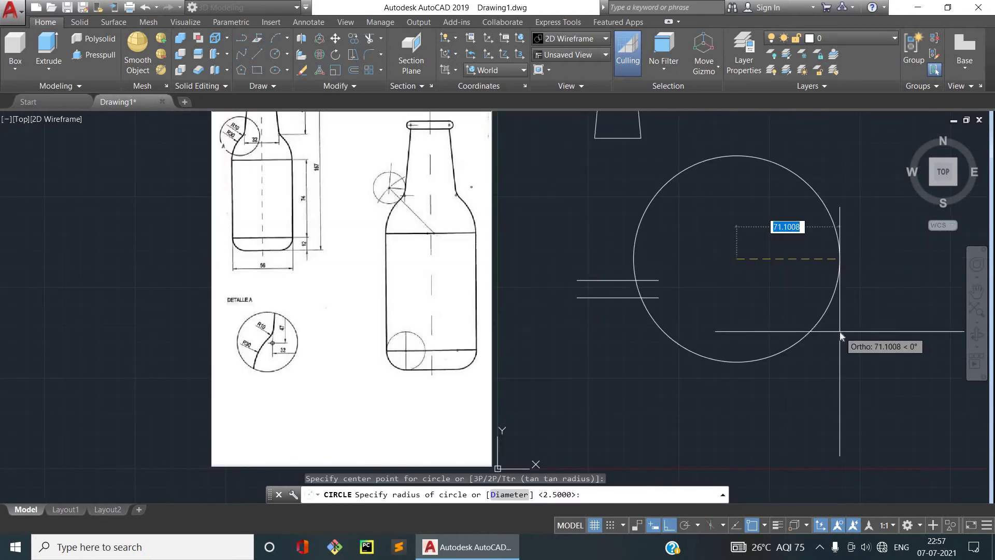
pyautogui.write('12')
pyautogui.press('Return')
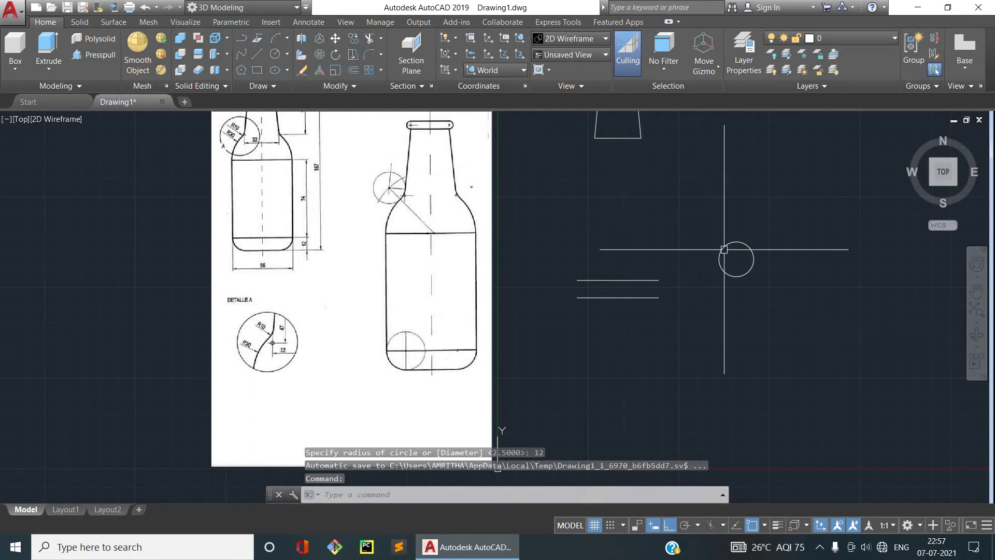
# Step: Move the circle from its right quadrant onto the lines' right endpoint
pyautogui.click(729, 274)
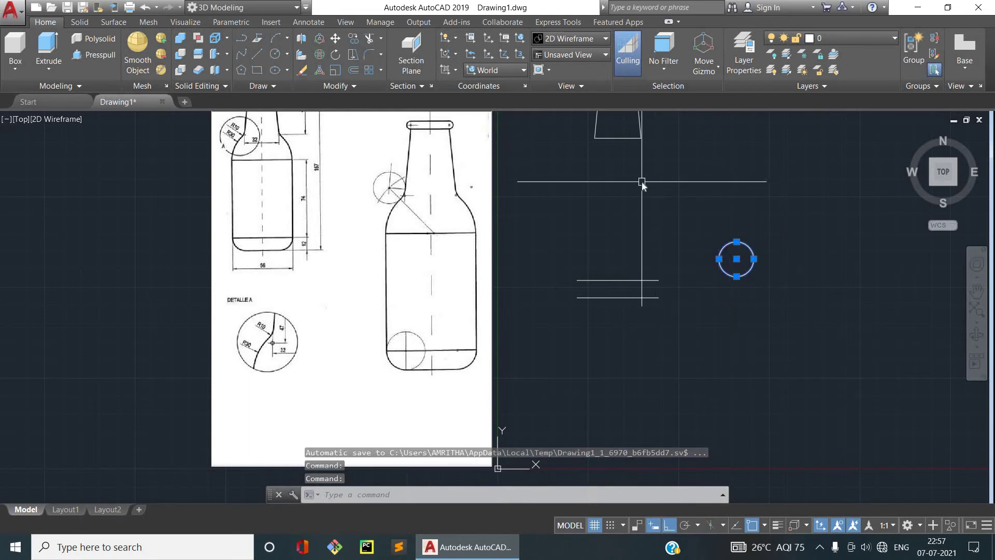
pyautogui.write('M')
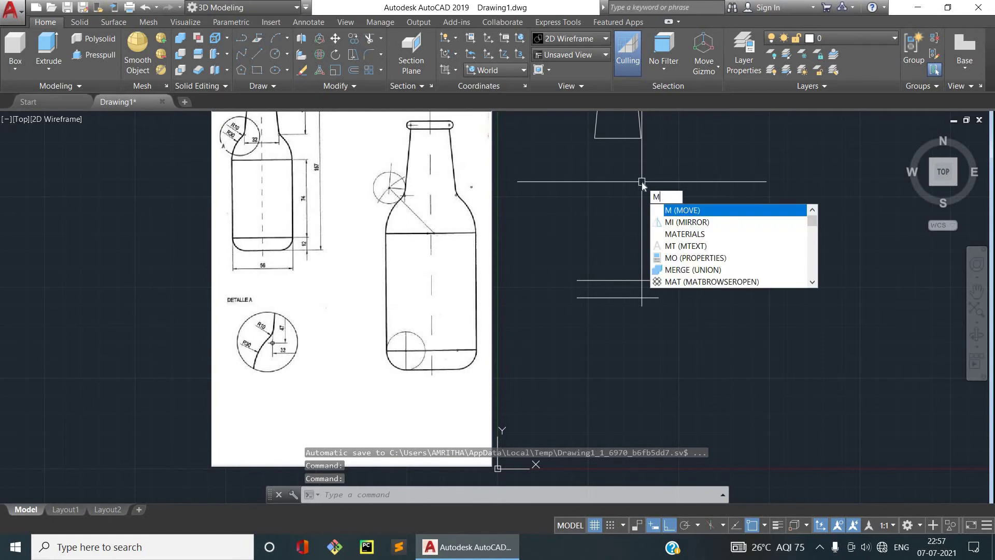
pyautogui.press('Return')
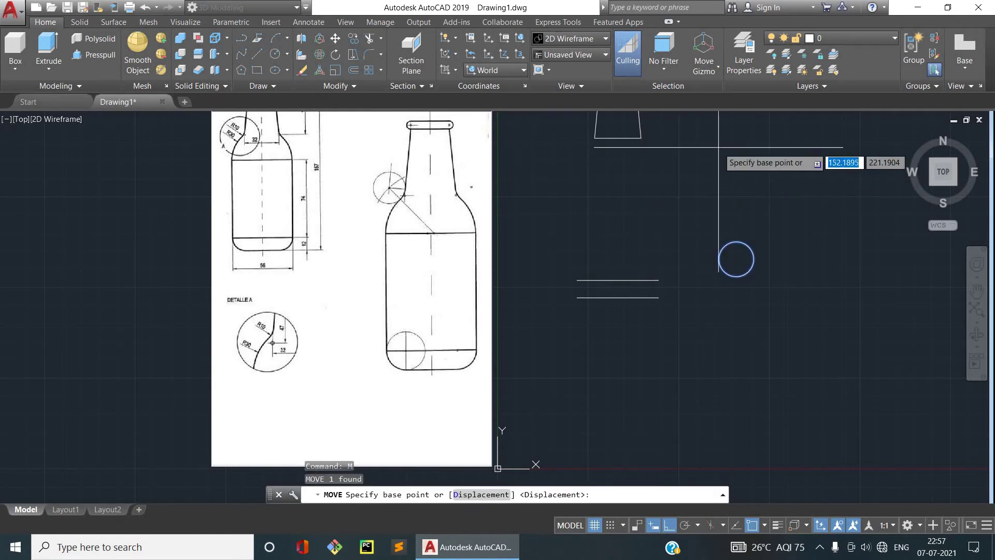
pyautogui.click(755, 257)
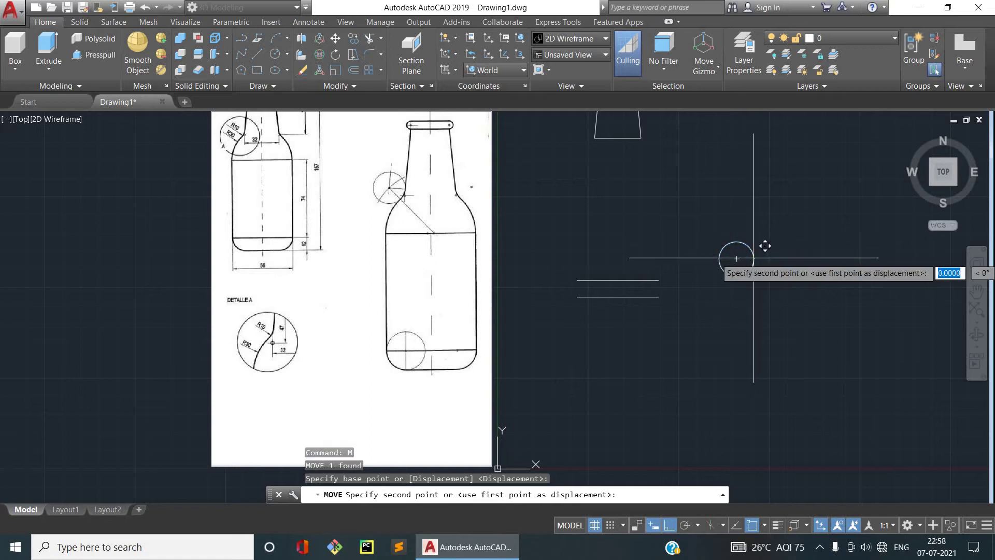
pyautogui.click(658, 280)
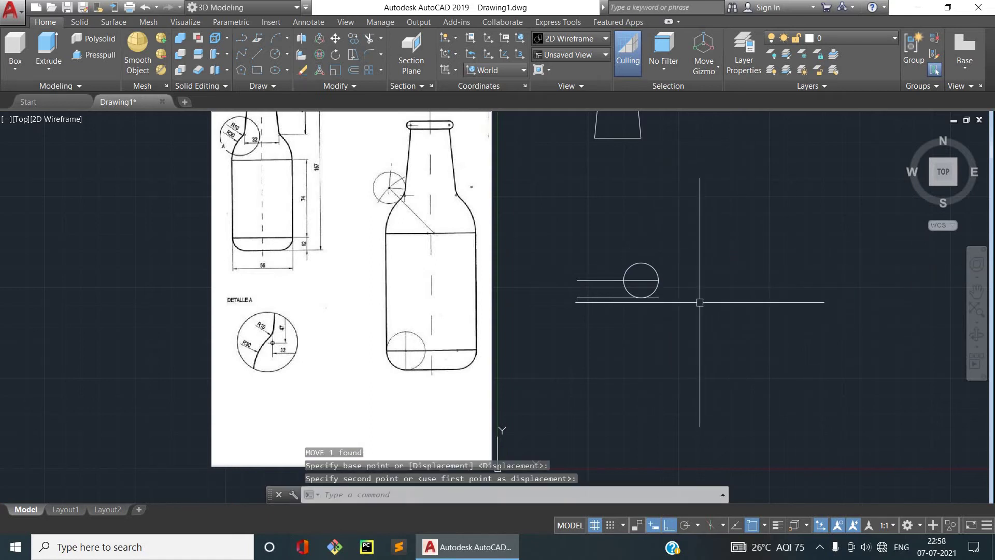
pyautogui.moveTo(700, 302); pyautogui.dragTo(742, 328, button='middle')
pyautogui.scroll(2, 728, 320)
pyautogui.scroll(6, 728, 320)
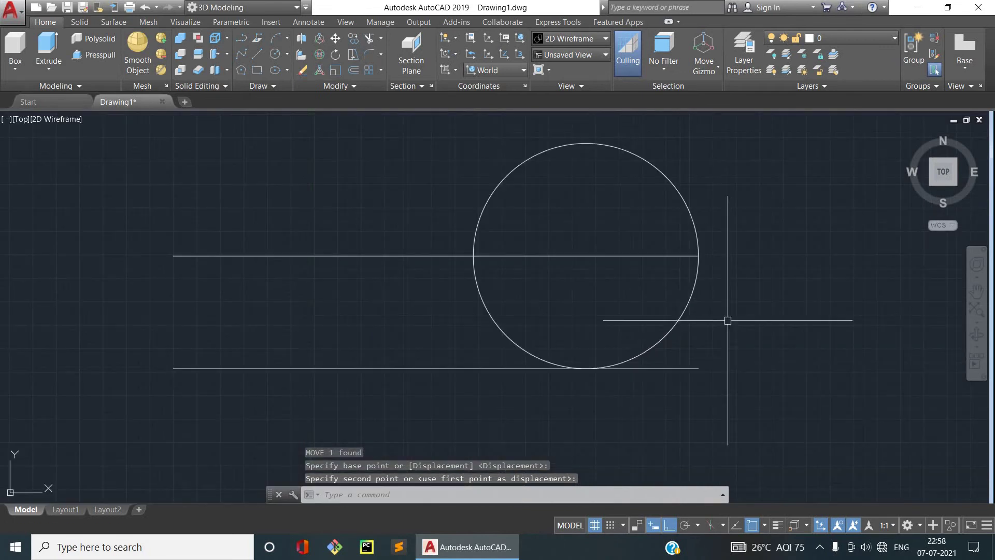
pyautogui.scroll(-3, 727, 320)
pyautogui.scroll(-3, 726, 318)
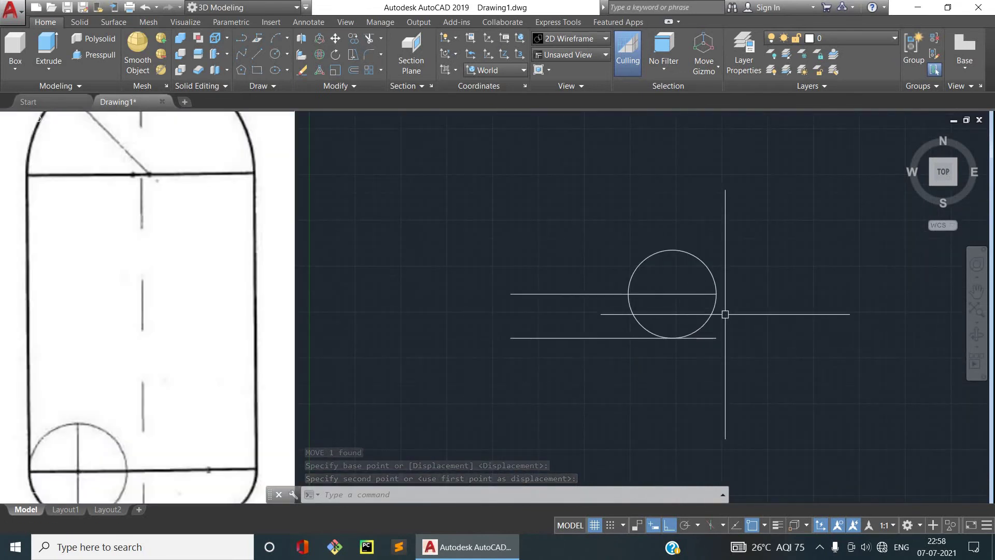
# Step: Trim the radius-12 circle down to a rounded corner arc at the base's right end
pyautogui.write('tr')
pyautogui.press('Return')
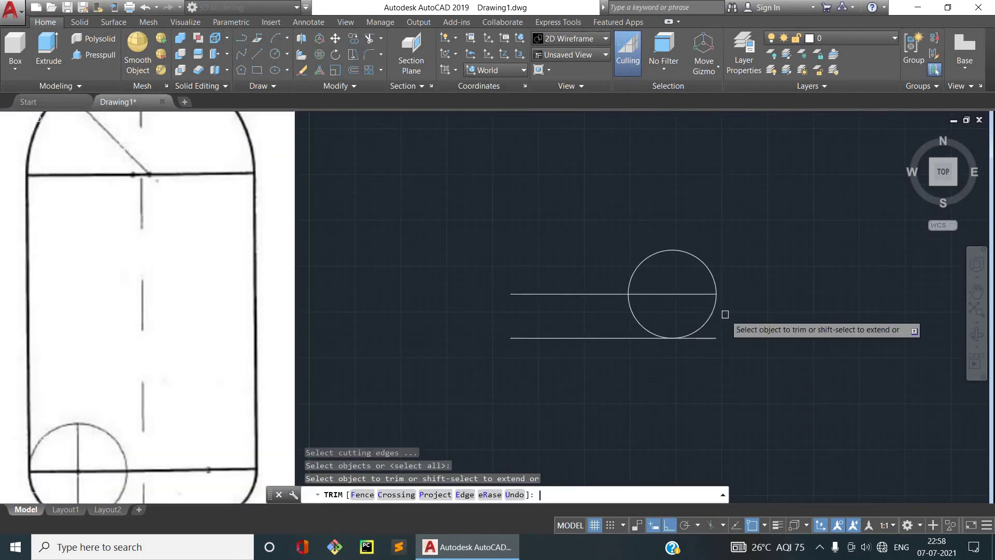
pyautogui.click(714, 272)
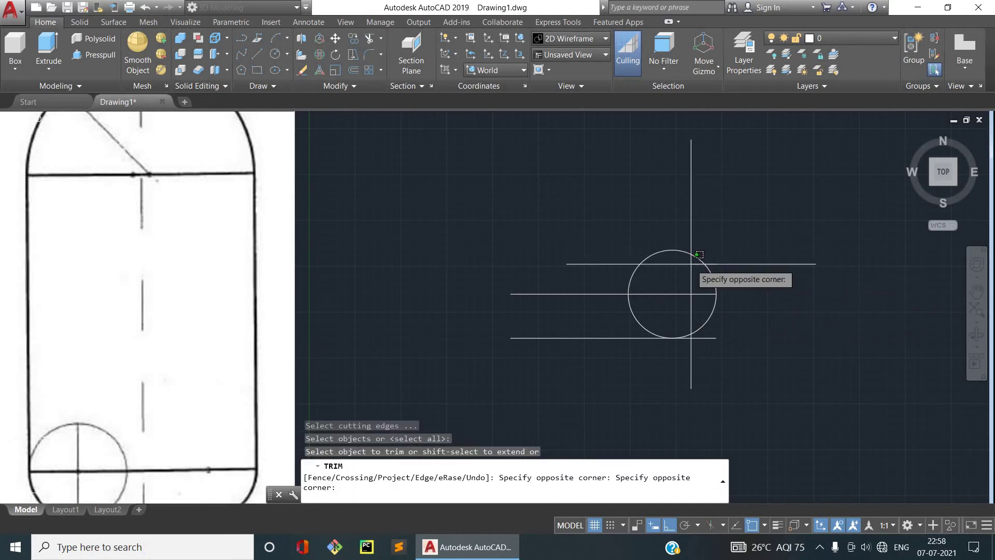
pyautogui.click(701, 259)
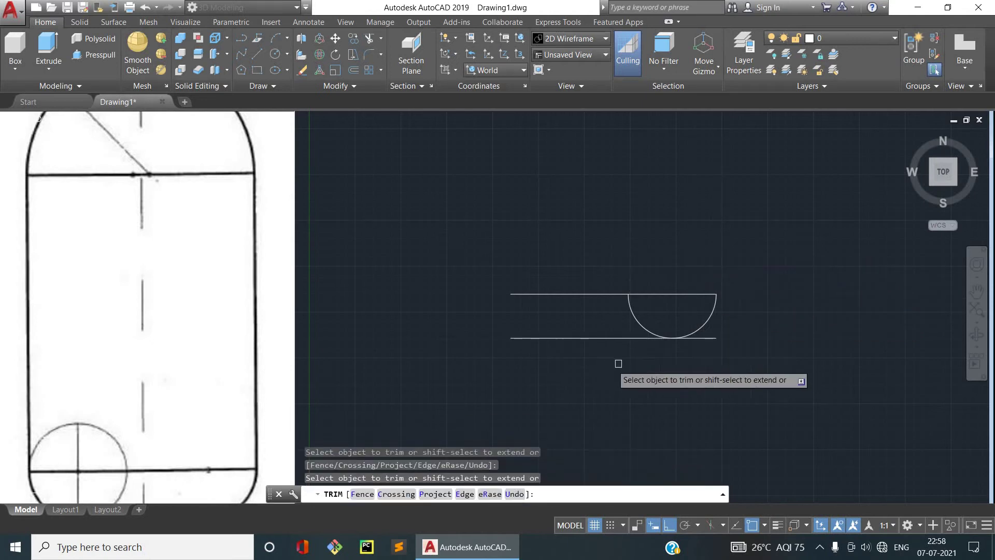
pyautogui.click(629, 318)
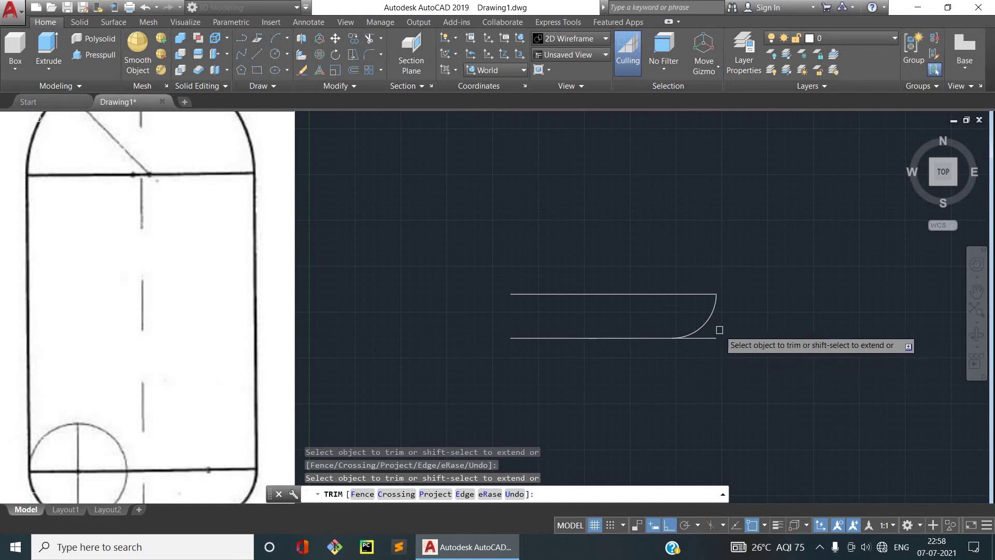
pyautogui.scroll(-3, 791, 356)
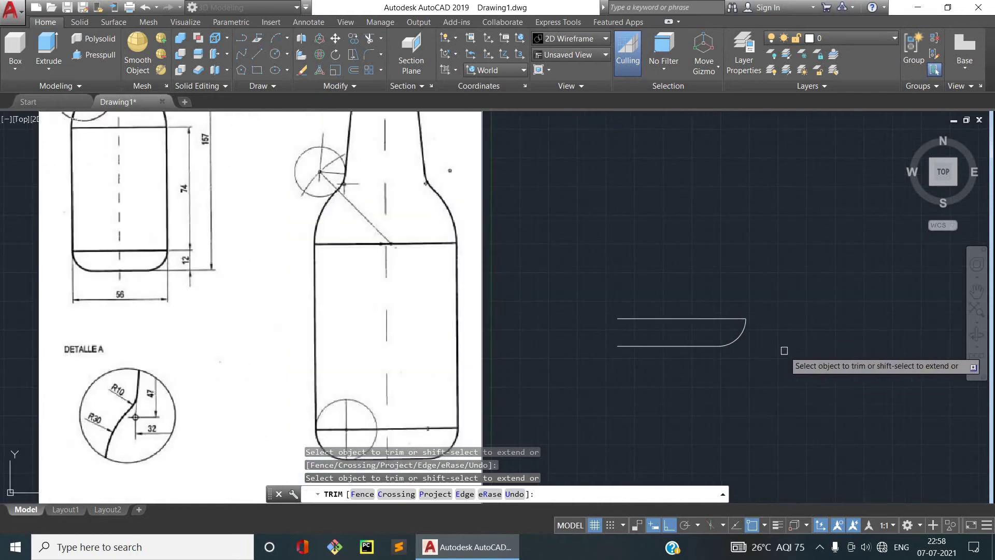
pyautogui.moveTo(782, 349); pyautogui.dragTo(875, 278, button='middle')
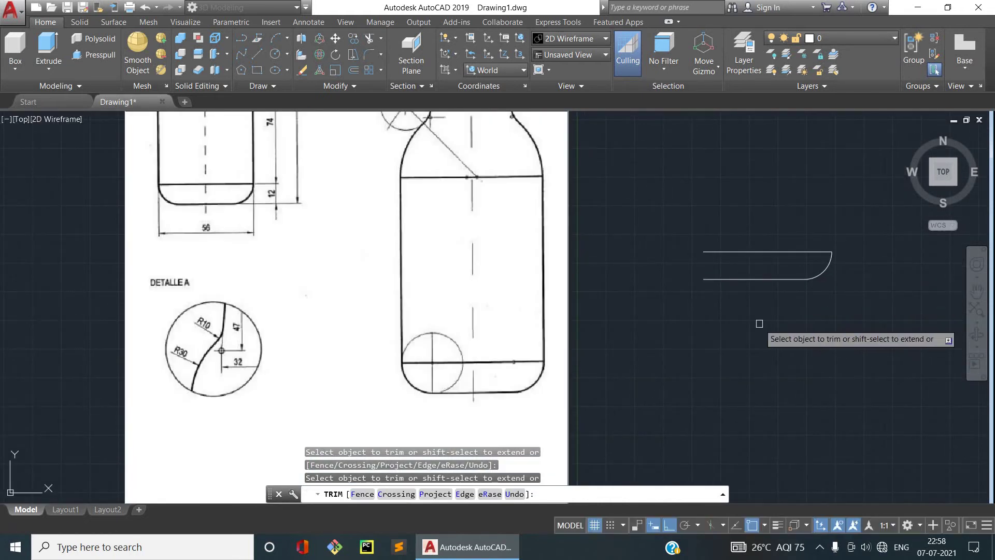
pyautogui.press('Escape')
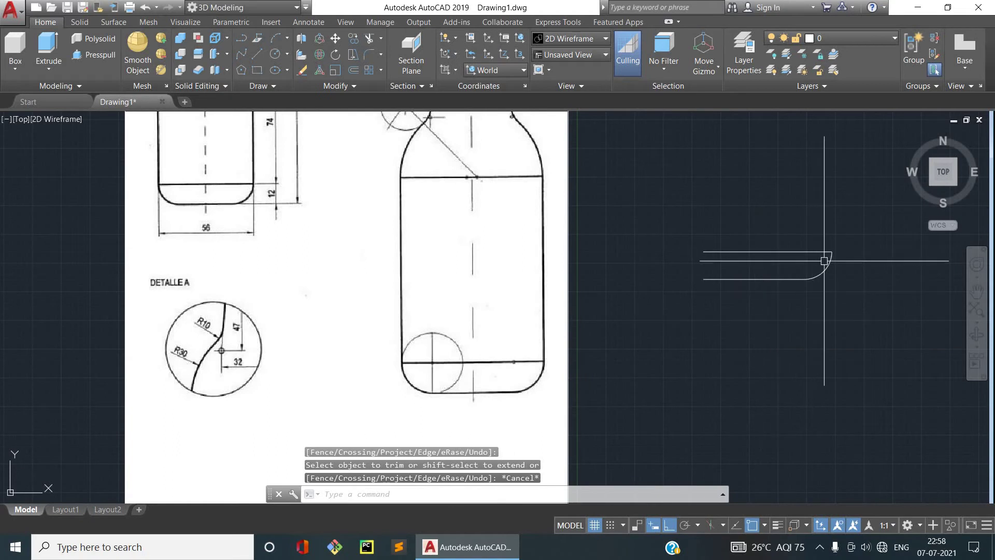
# Step: Mirror the half base about the vertical through the top line's midpoint, keeping the original
pyautogui.click(827, 263)
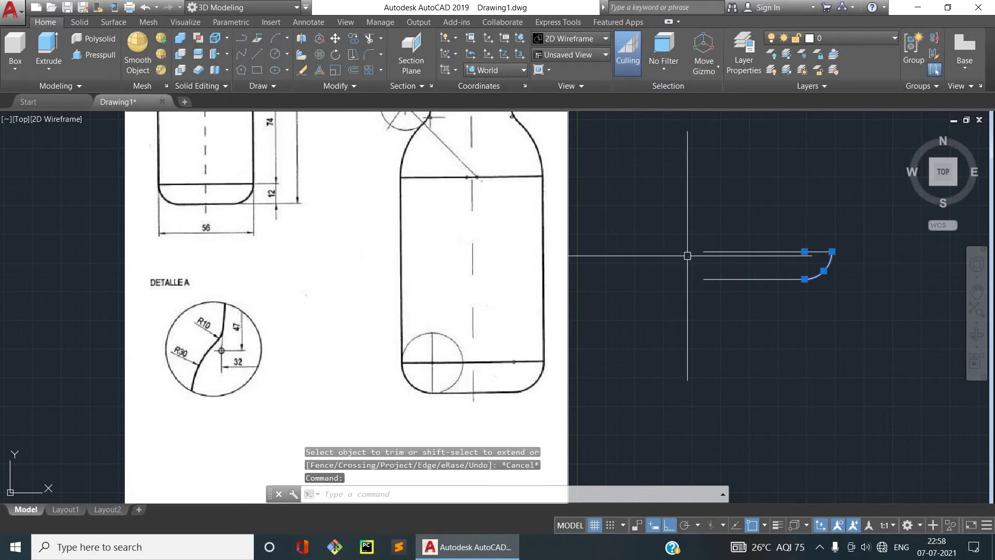
pyautogui.write('MI')
pyautogui.press('Return')
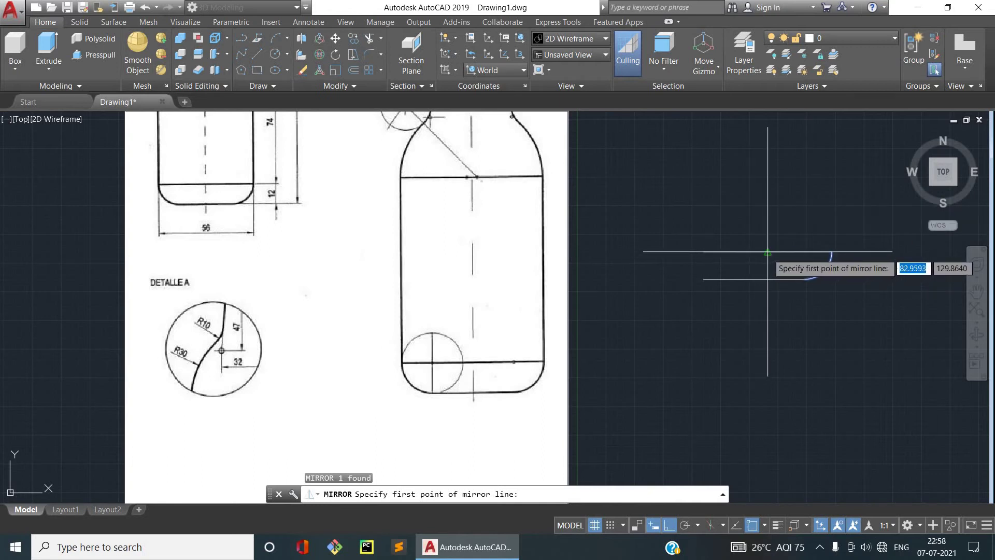
pyautogui.click(767, 253)
pyautogui.click(769, 277)
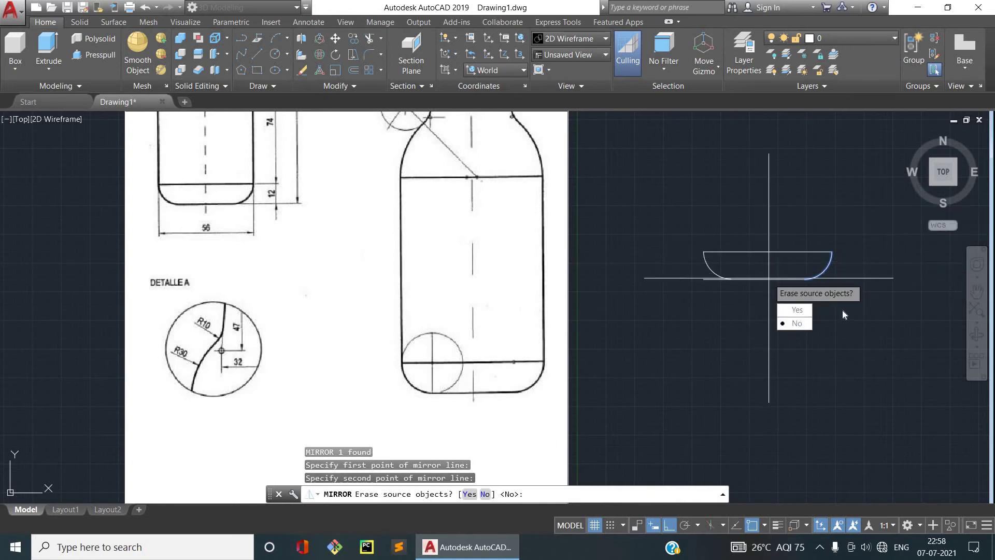
pyautogui.press('Return')
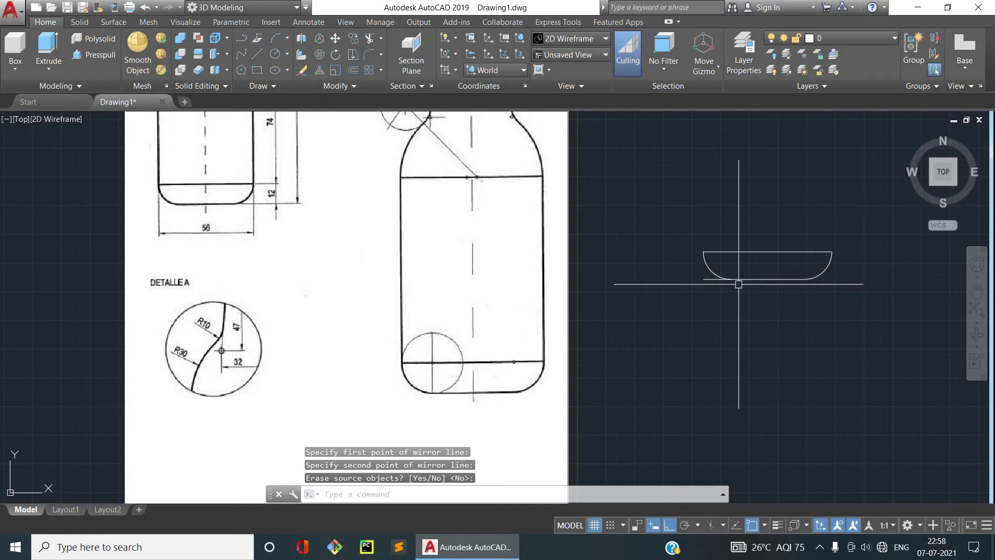
pyautogui.scroll(2, 621, 189)
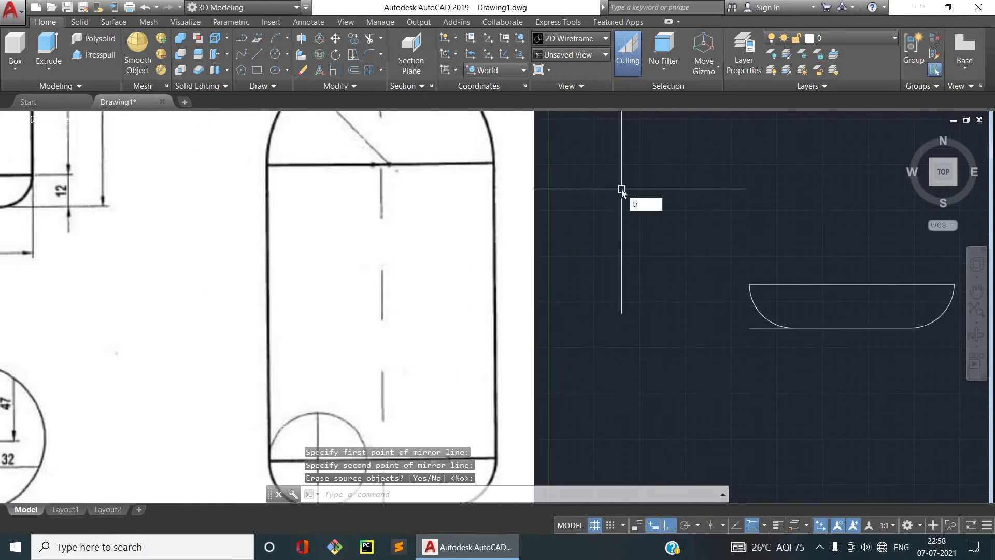
# Step: Trim away the leftover stub of the base's bottom line
pyautogui.press('Return')
pyautogui.press('Return')
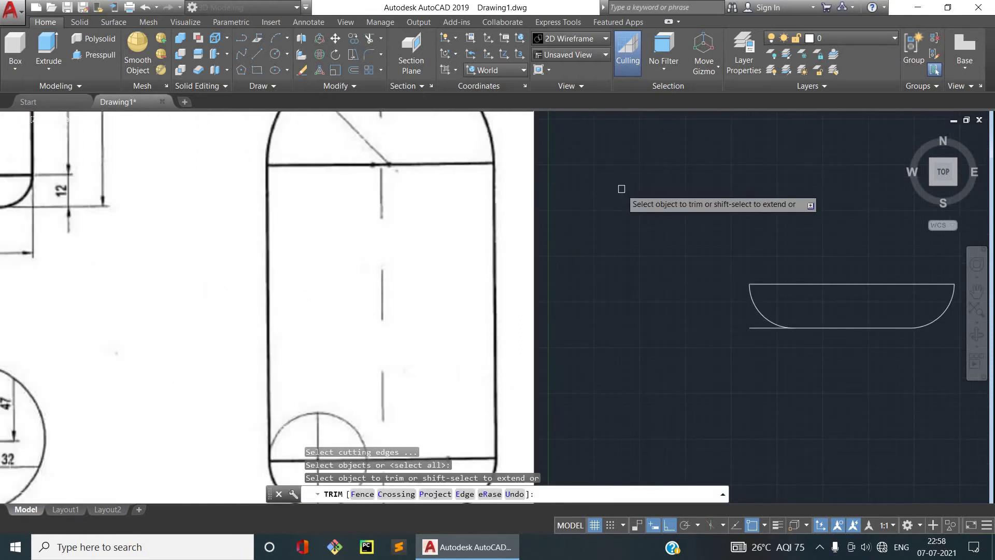
pyautogui.click(756, 329)
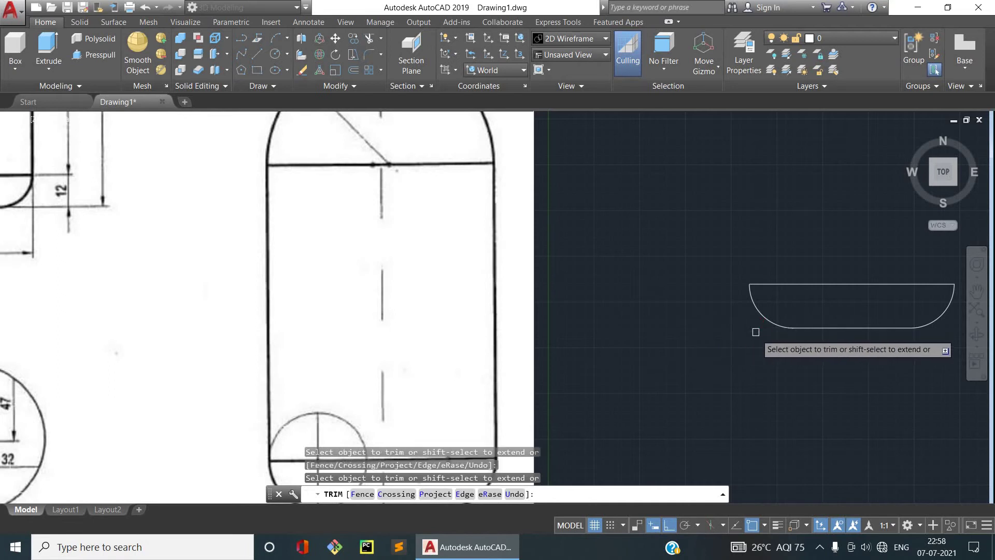
pyautogui.scroll(-5, 756, 332)
pyautogui.scroll(-2, 767, 357)
pyautogui.scroll(-1, 777, 378)
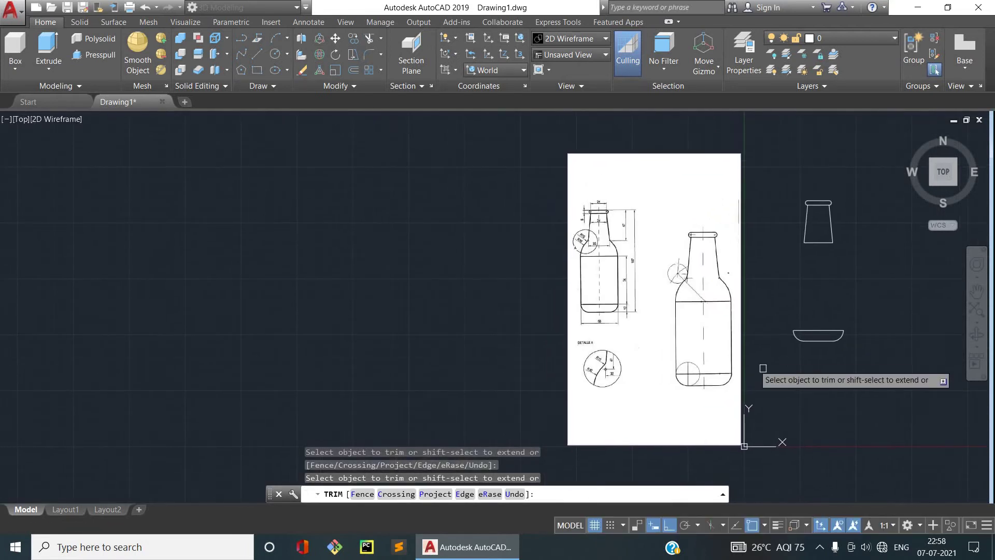
pyautogui.press('Escape')
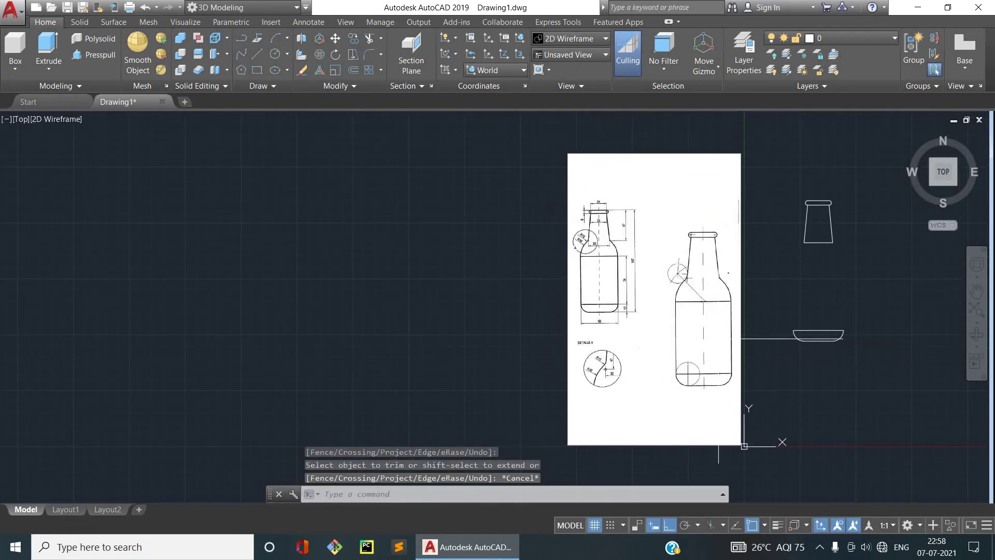
pyautogui.scroll(2, 624, 259)
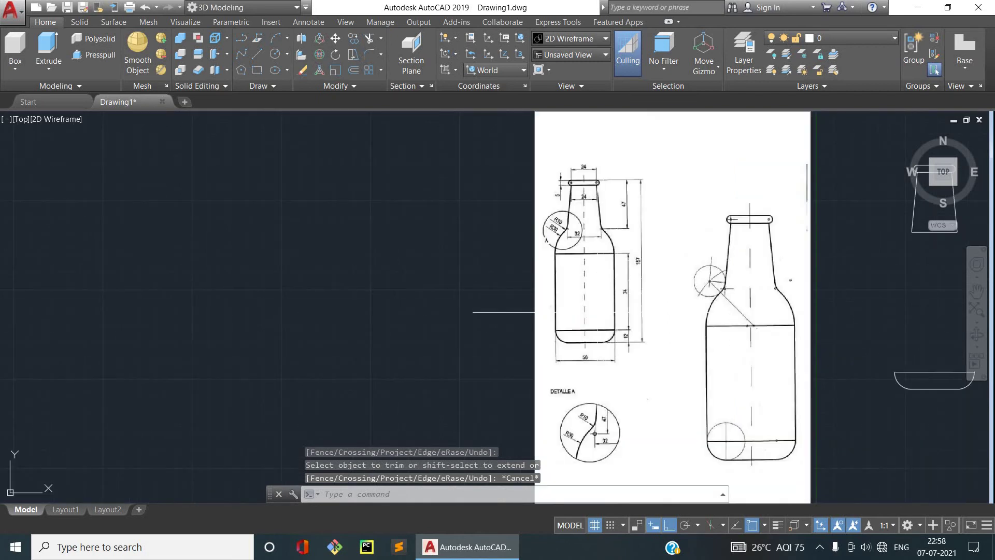
pyautogui.moveTo(597, 313); pyautogui.dragTo(562, 306, button='middle')
pyautogui.scroll(2, 562, 307)
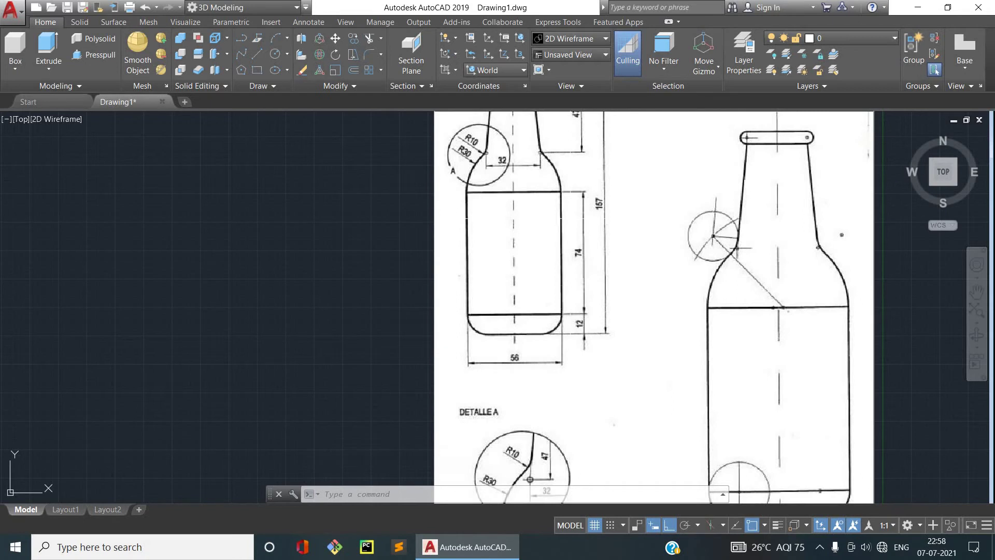
pyautogui.scroll(-3, 480, 280)
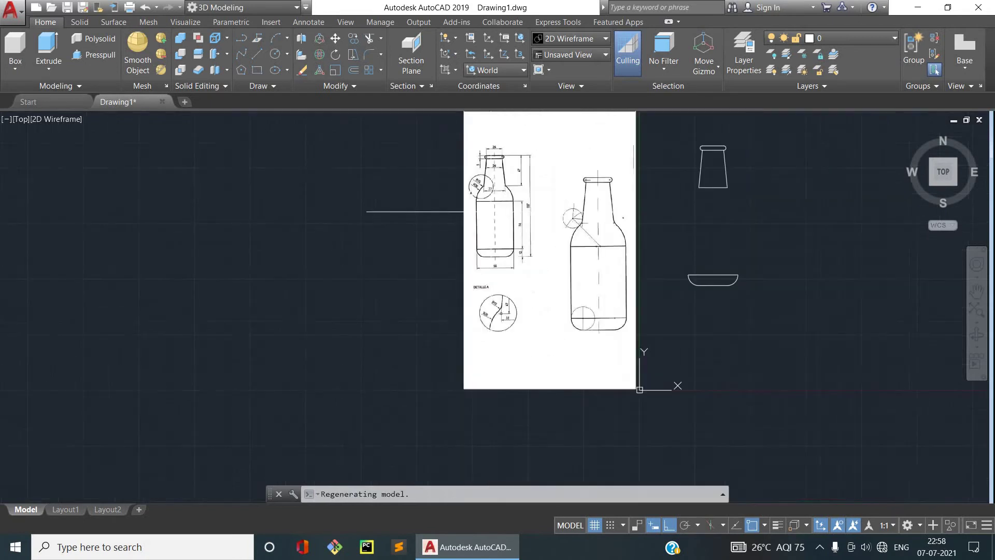
pyautogui.scroll(-2, 498, 280)
pyautogui.scroll(4, 725, 285)
pyautogui.moveTo(695, 265); pyautogui.dragTo(829, 411, button='middle')
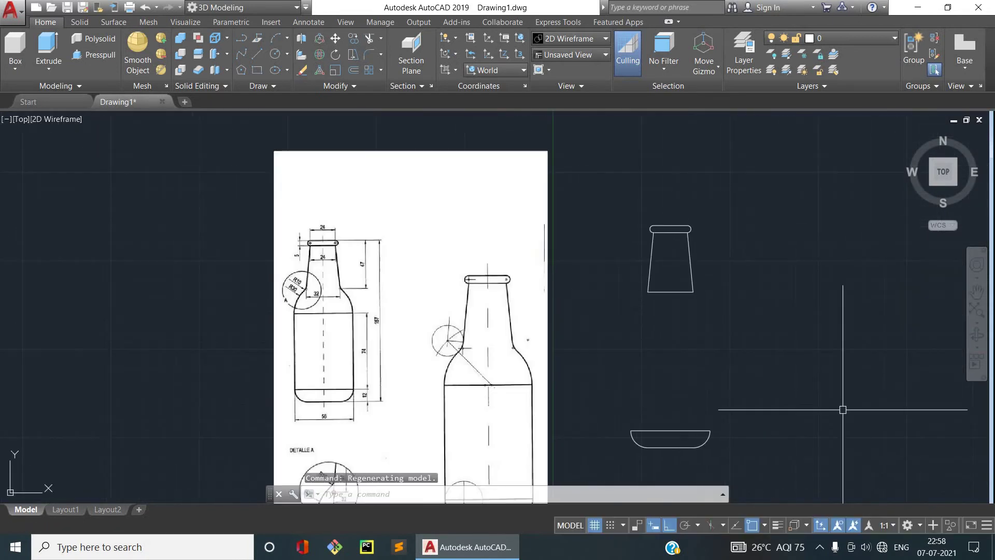
# Step: Draw the body from the base's top-right corner: 74 up, 56 left, then down to the base
pyautogui.write('L')
pyautogui.press('Return')
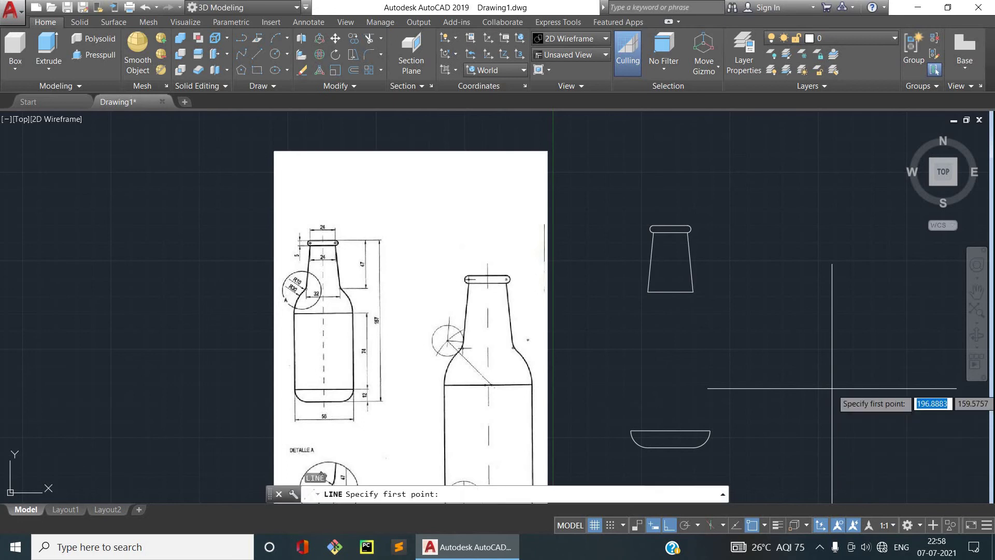
pyautogui.click(707, 430)
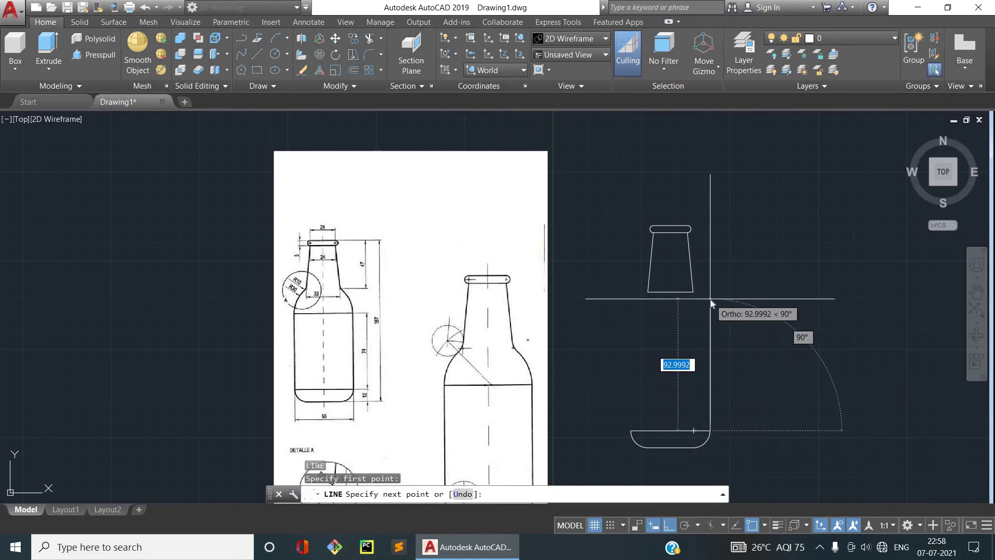
pyautogui.write('74')
pyautogui.press('Return')
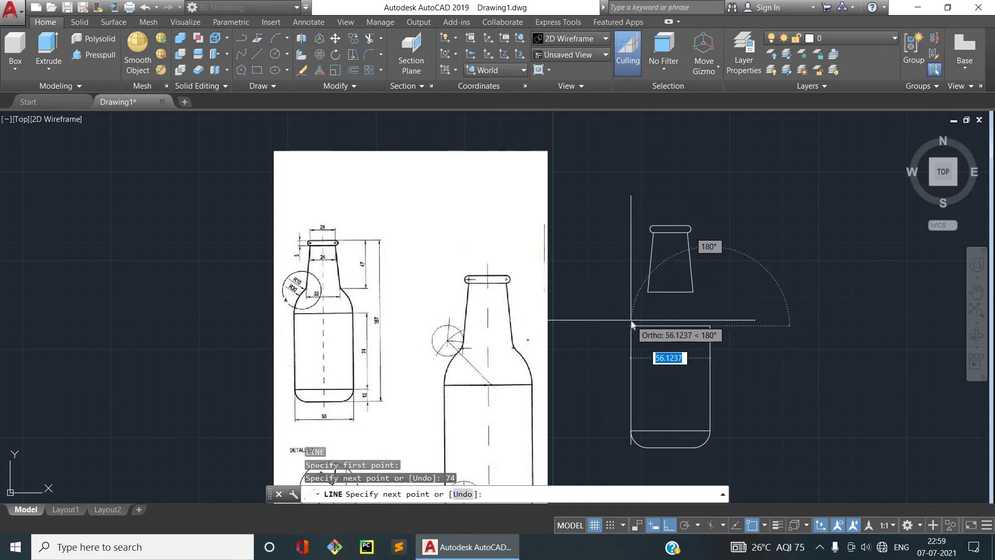
pyautogui.write('56')
pyautogui.press('Return')
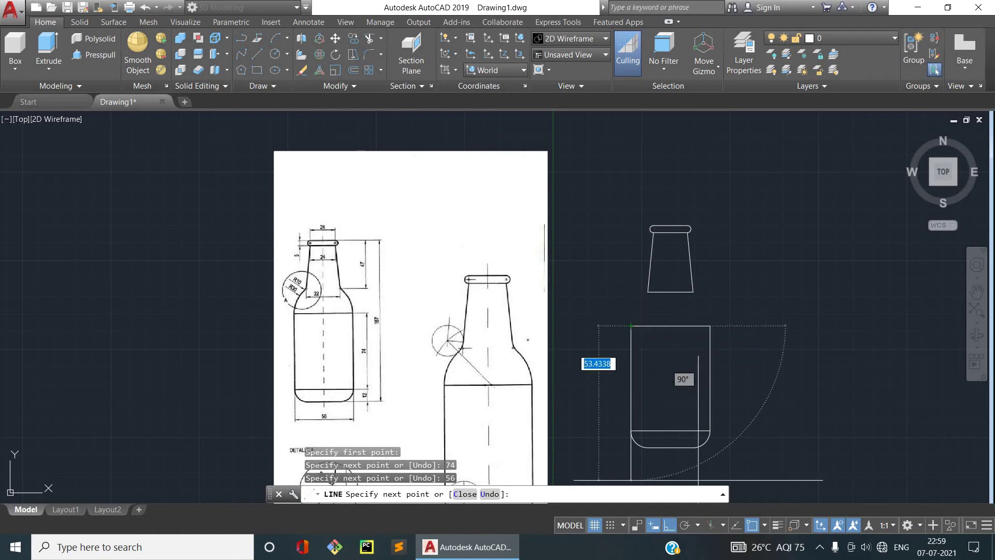
pyautogui.click(630, 430)
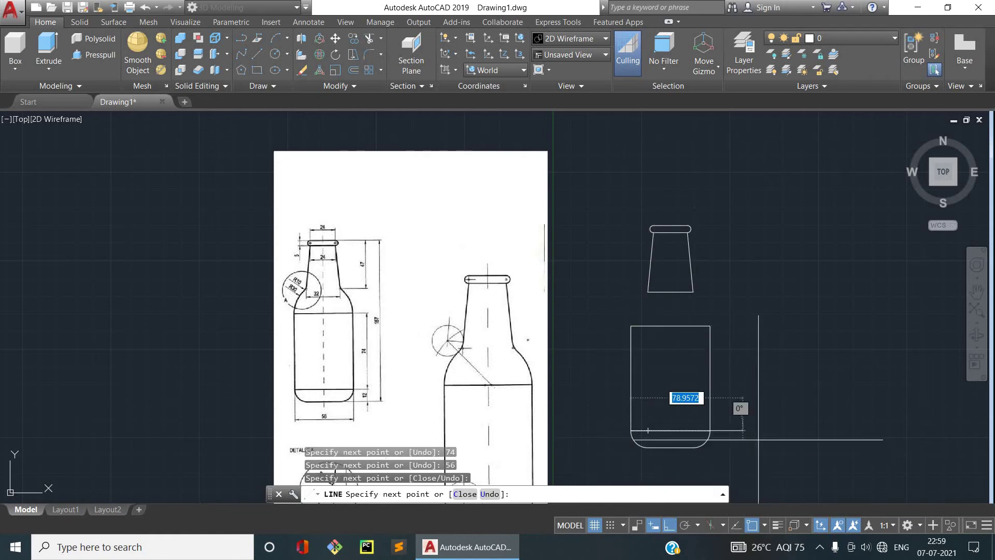
pyautogui.press('Escape')
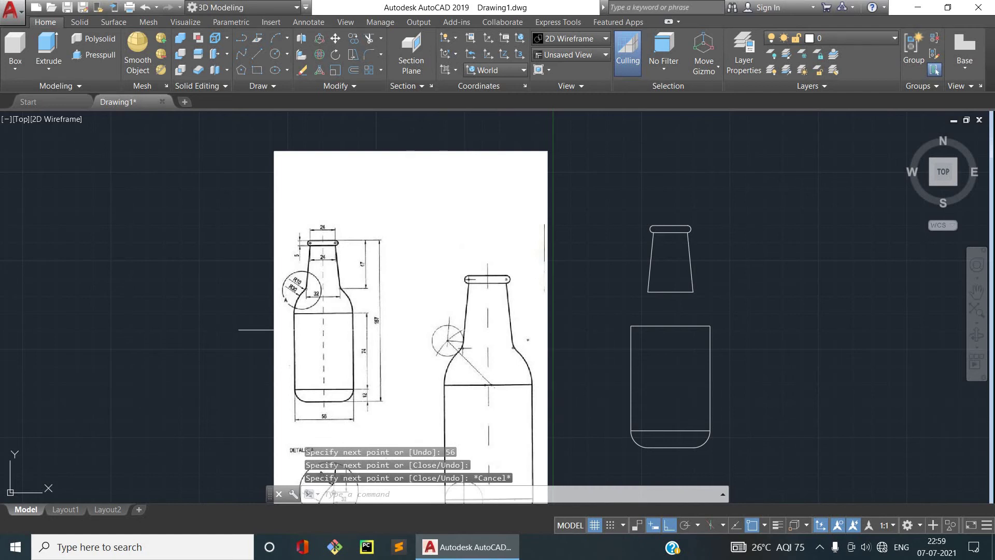
pyautogui.scroll(2, 346, 343)
pyautogui.moveTo(347, 343); pyautogui.dragTo(423, 381, button='middle')
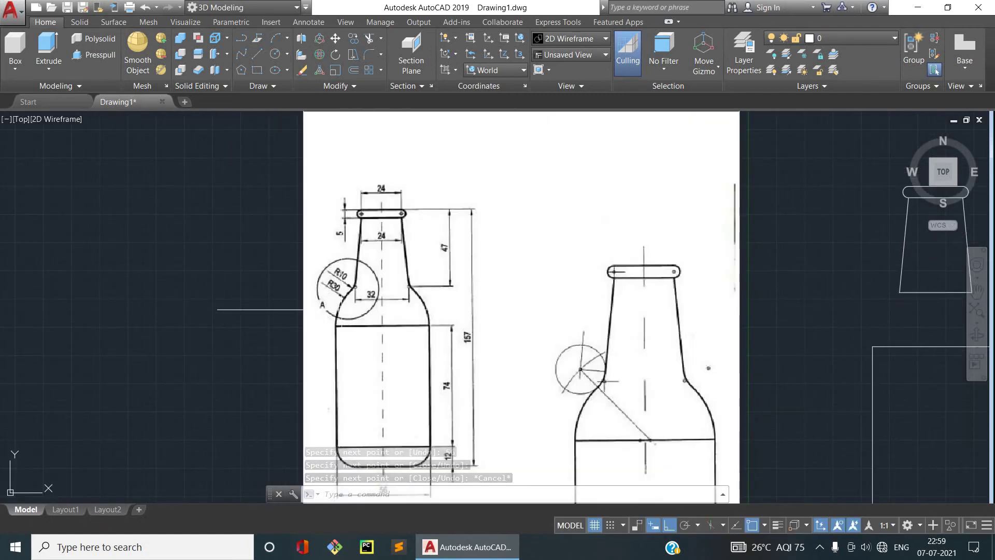
pyautogui.scroll(4, 342, 309)
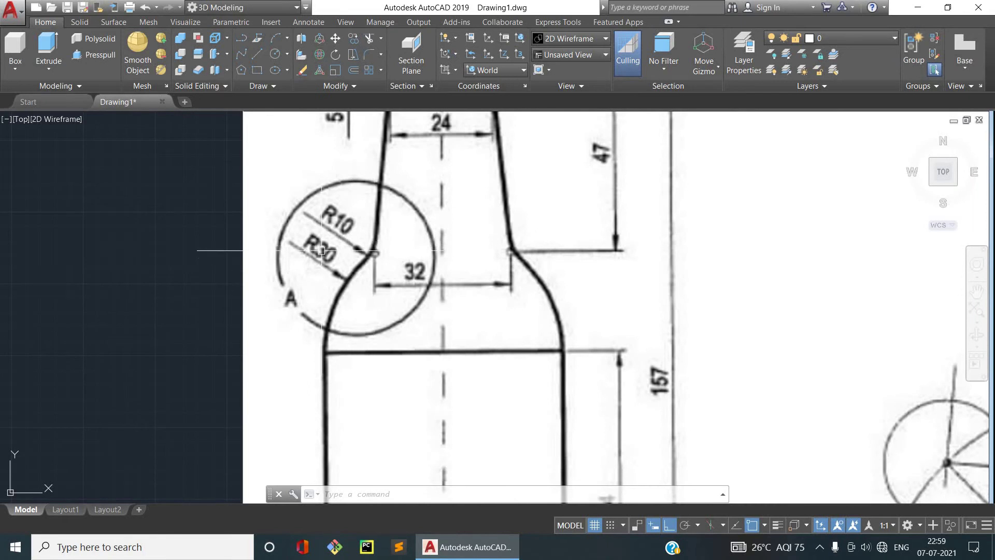
pyautogui.scroll(-4, 365, 265)
pyautogui.scroll(-2, 364, 266)
pyautogui.scroll(-2, 365, 266)
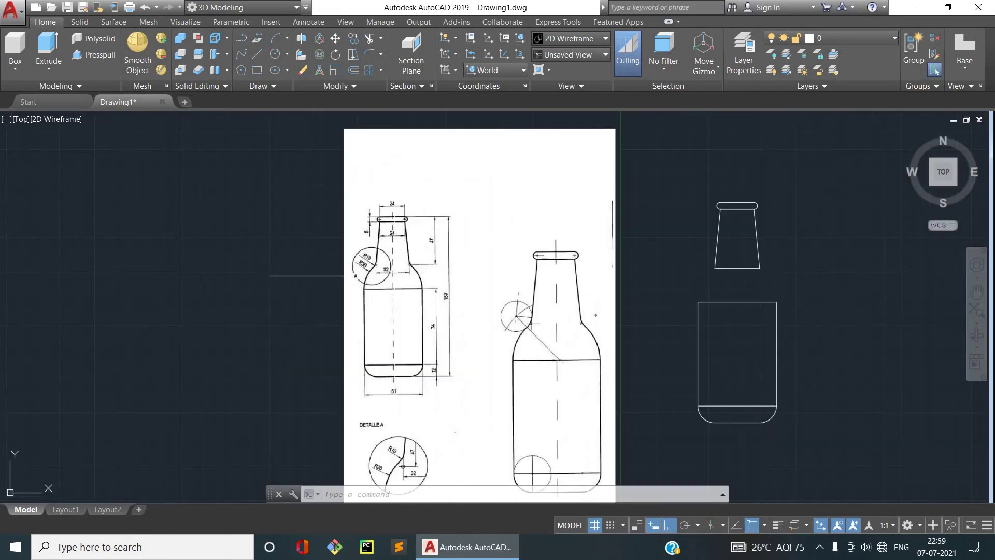
pyautogui.moveTo(431, 301); pyautogui.dragTo(284, 257, button='middle')
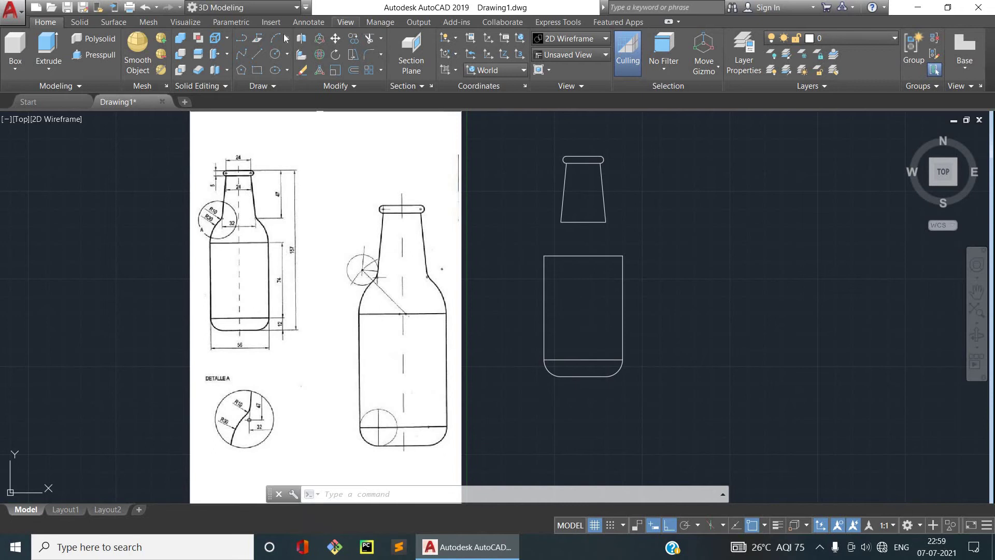
# Step: Draw an R30 Start-End-Radius arc from the neck's bottom-left corner to the body's top-left corner
pyautogui.click(287, 39)
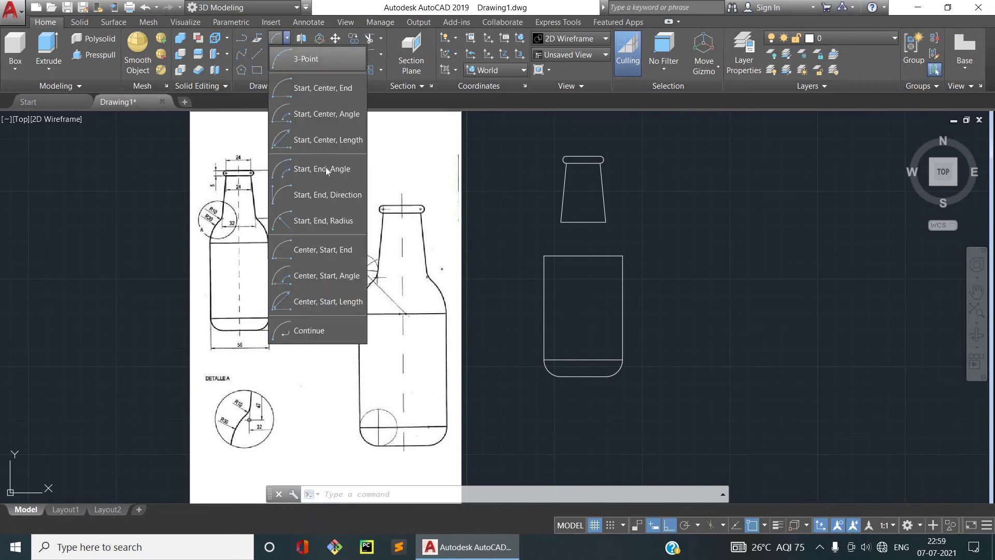
pyautogui.click(345, 226)
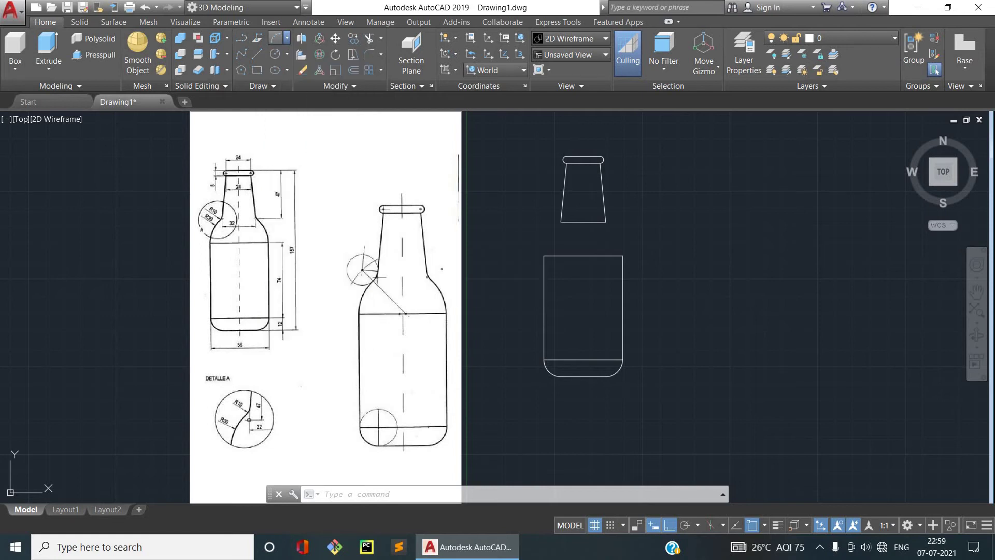
pyautogui.click(560, 222)
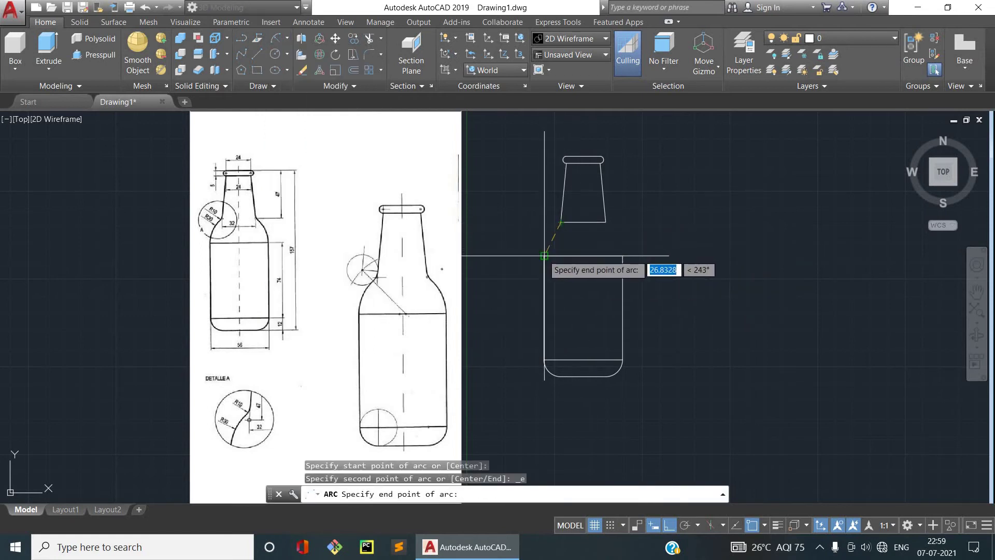
pyautogui.click(544, 256)
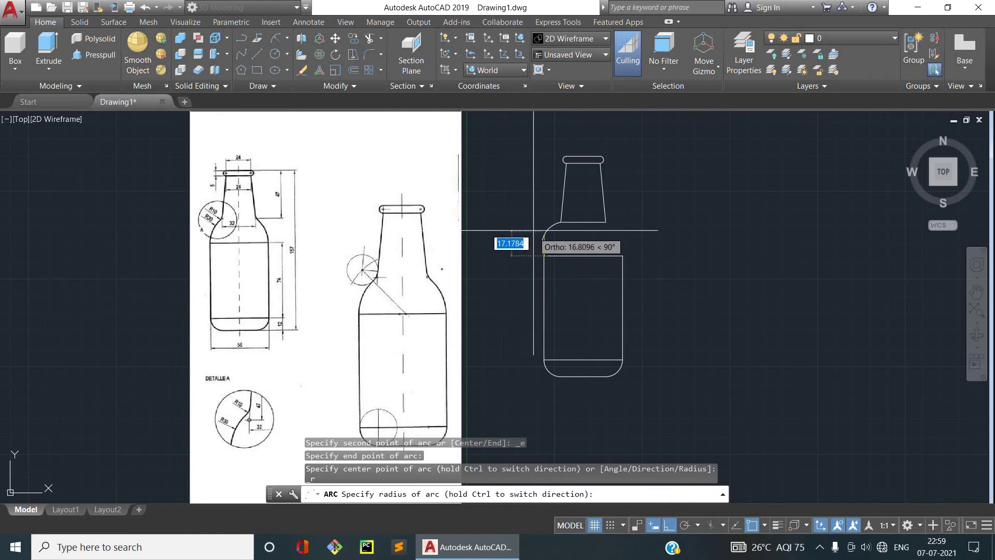
pyautogui.write('30')
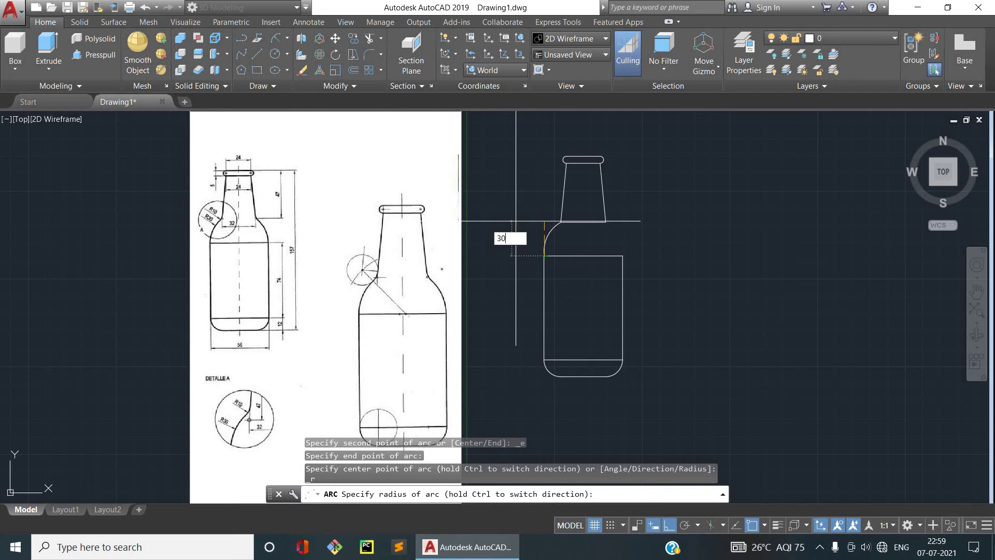
pyautogui.press('Return')
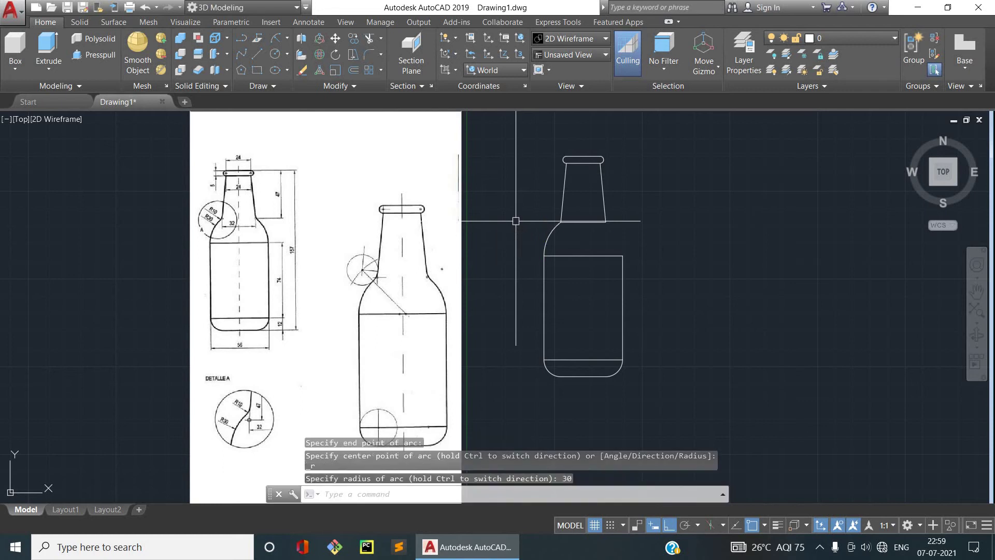
pyautogui.scroll(2, 511, 221)
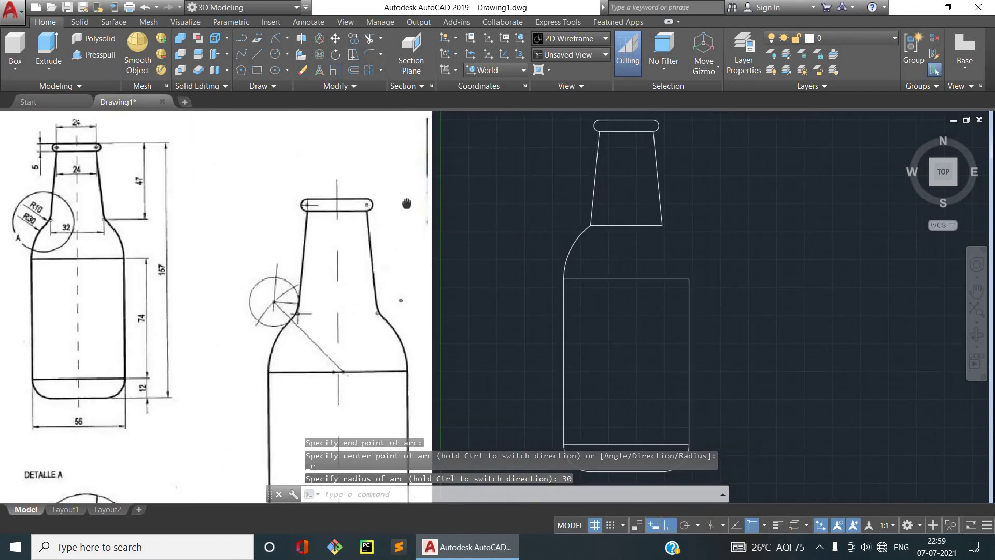
pyautogui.moveTo(407, 203); pyautogui.dragTo(459, 228, button='middle')
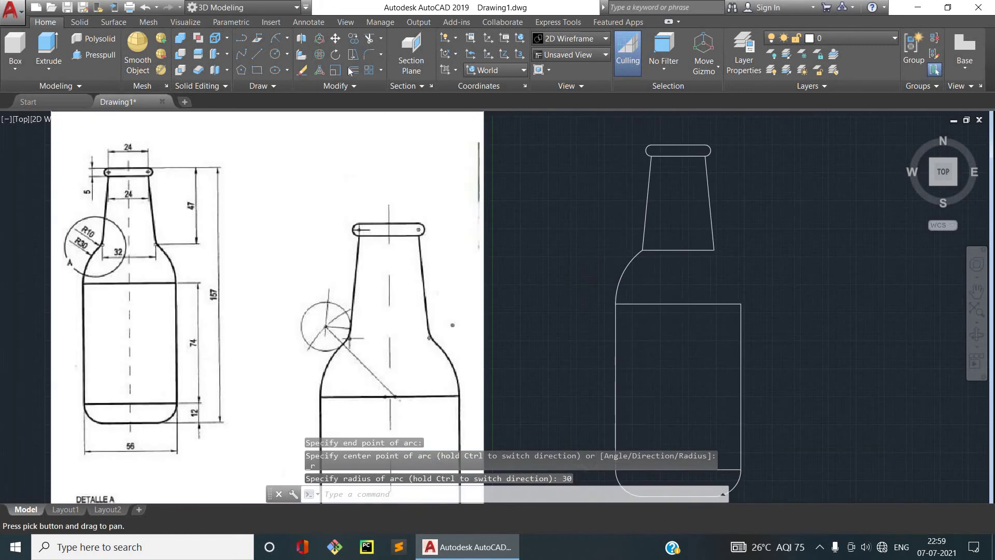
# Step: Draw a radius-10 circle tangent to the left neck line and the shoulder arc
pyautogui.click(288, 54)
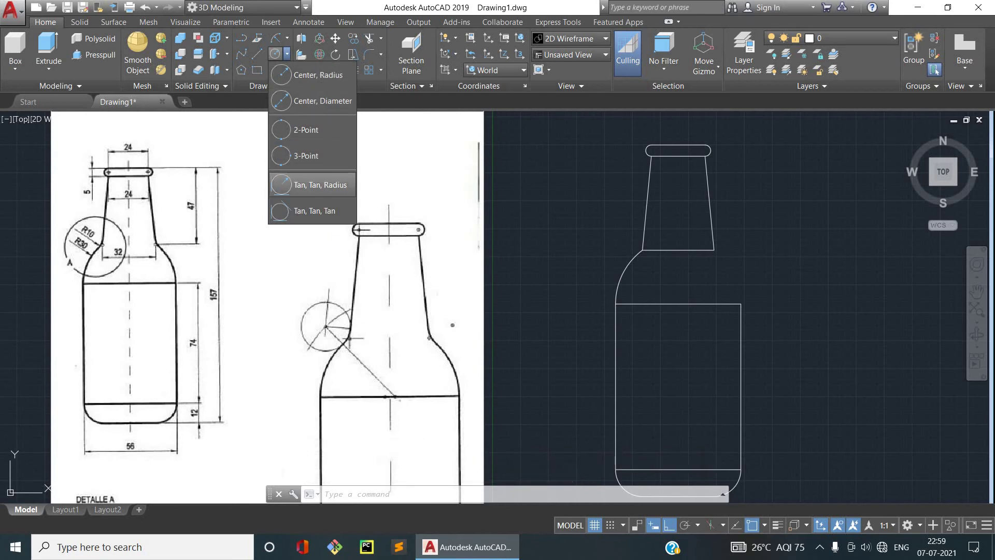
pyautogui.click(316, 186)
pyautogui.scroll(4, 108, 244)
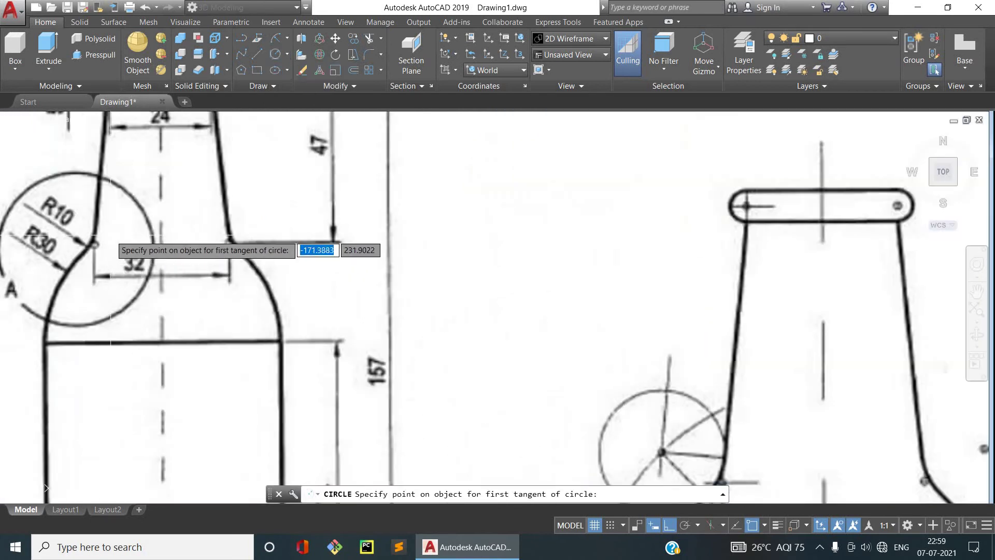
pyautogui.moveTo(94, 244); pyautogui.dragTo(148, 265, button='middle')
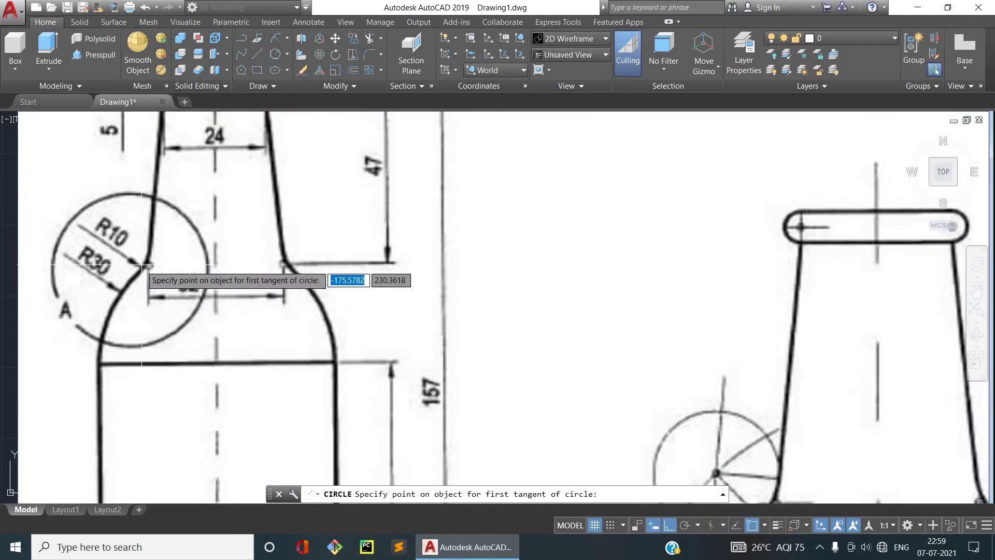
pyautogui.scroll(-4, 331, 259)
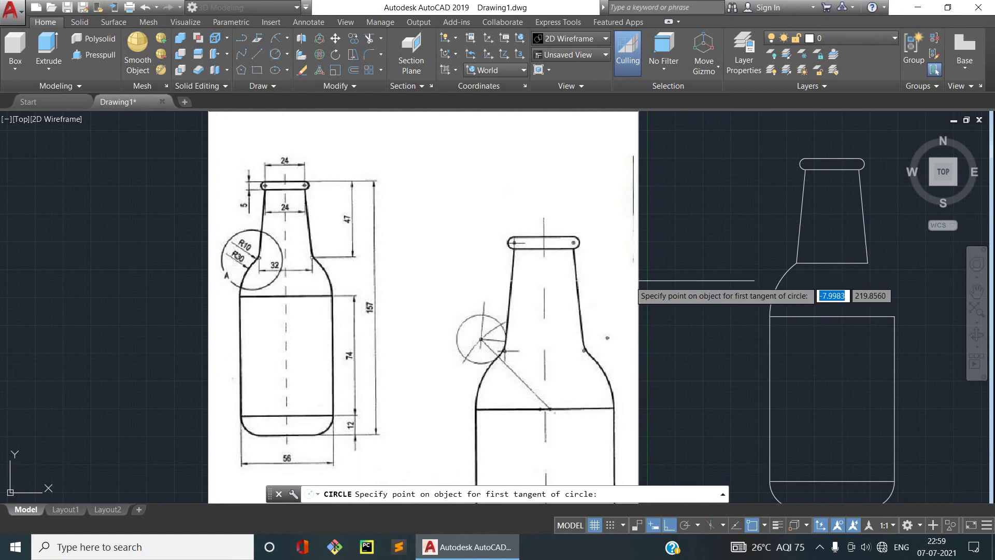
pyautogui.moveTo(629, 281); pyautogui.dragTo(392, 233, button='middle')
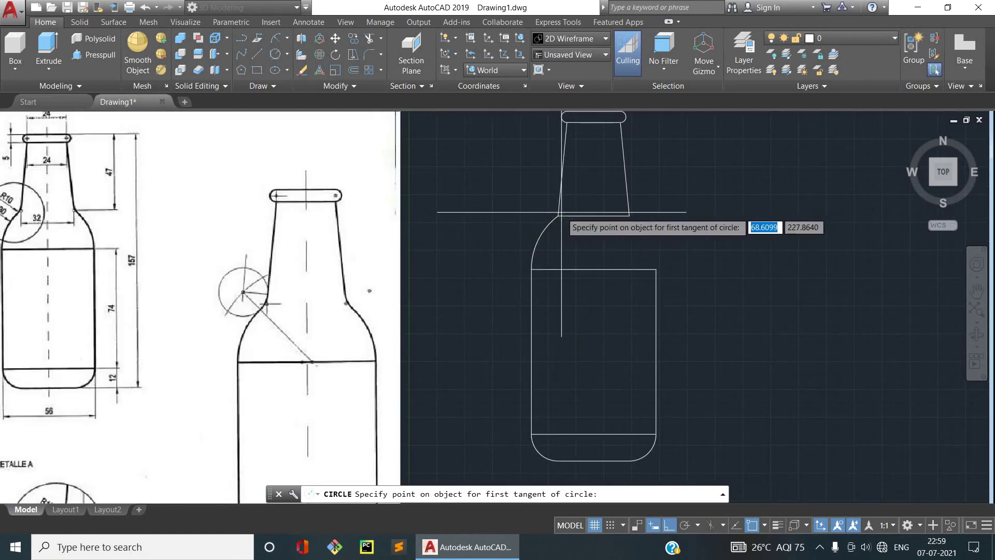
pyautogui.click(561, 211)
pyautogui.click(549, 228)
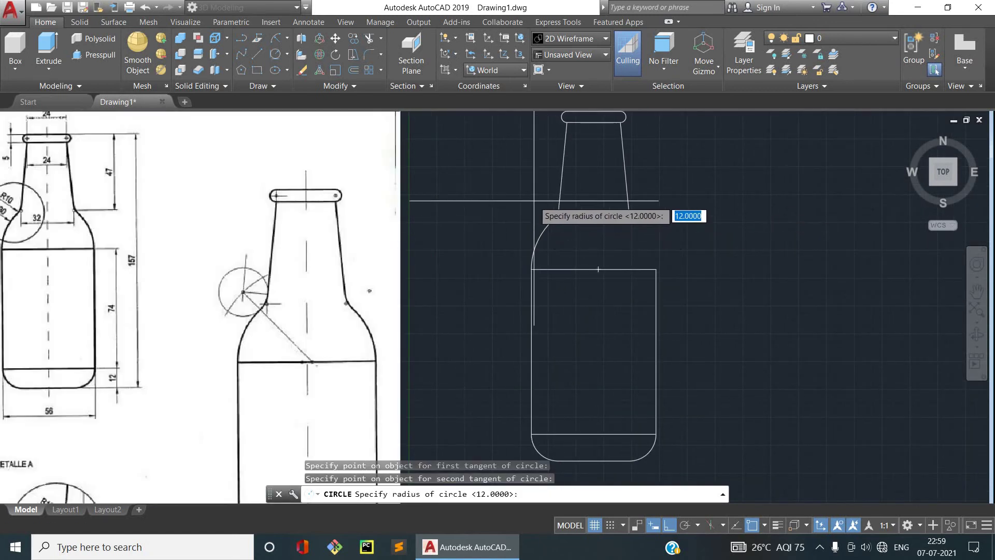
pyautogui.write('10')
pyautogui.press('Return')
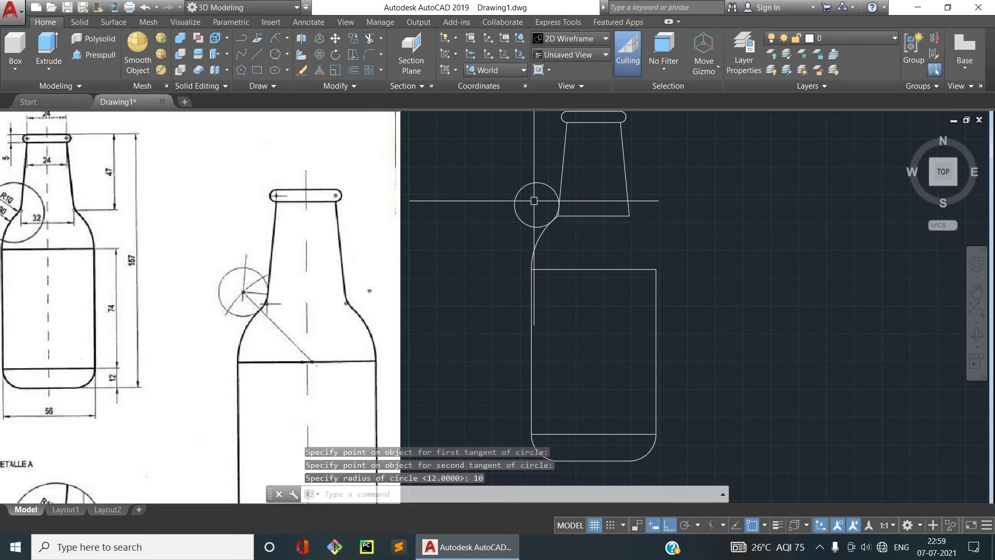
# Step: Trim the excess parts of the R10 circle, leaving only the tangent fillet arc
pyautogui.scroll(4, 511, 194)
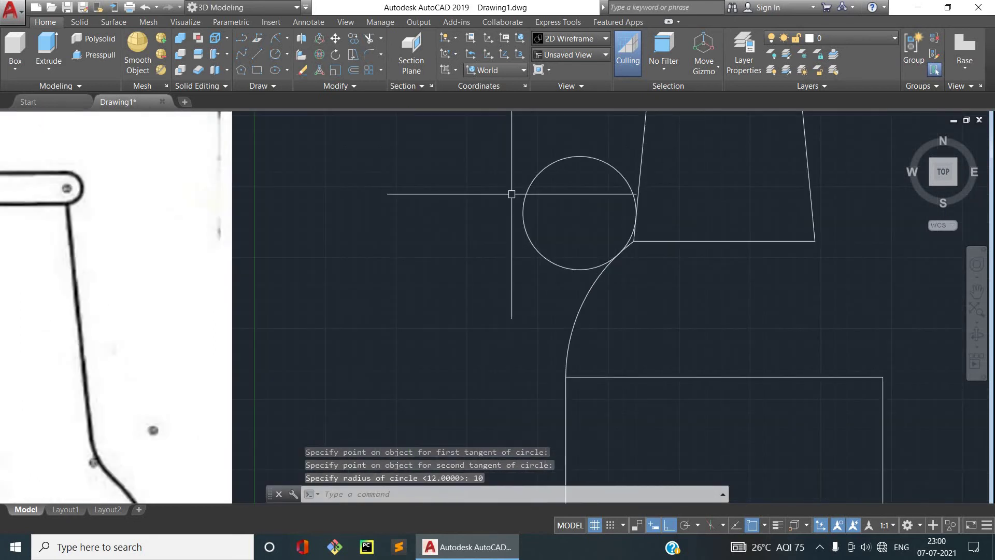
pyautogui.write('TR')
pyautogui.press('Return')
pyautogui.press('Return')
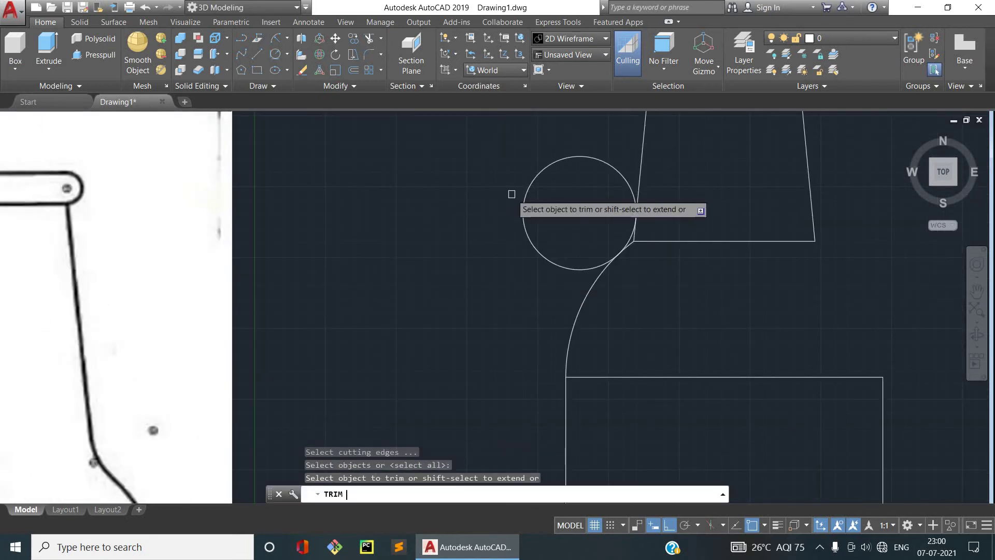
pyautogui.click(539, 176)
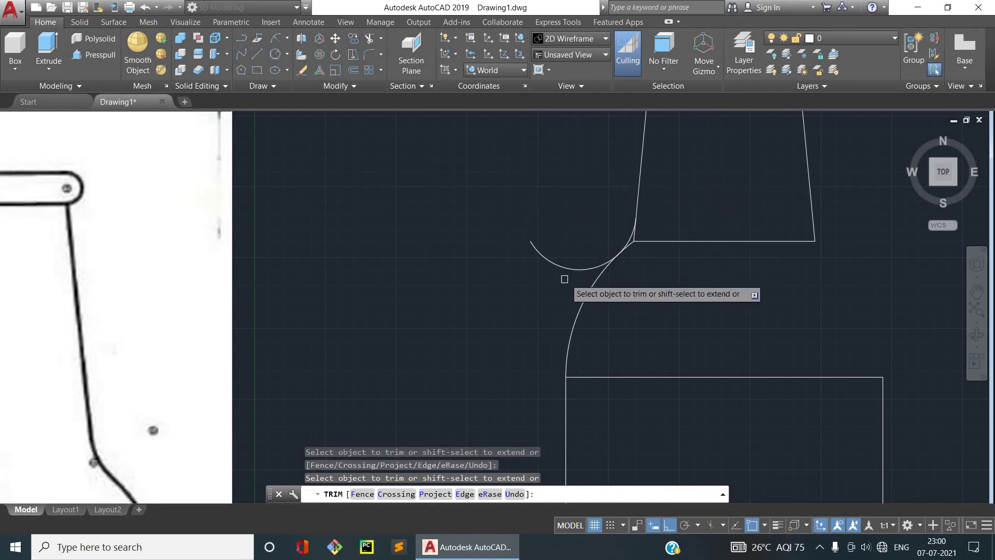
pyautogui.click(556, 263)
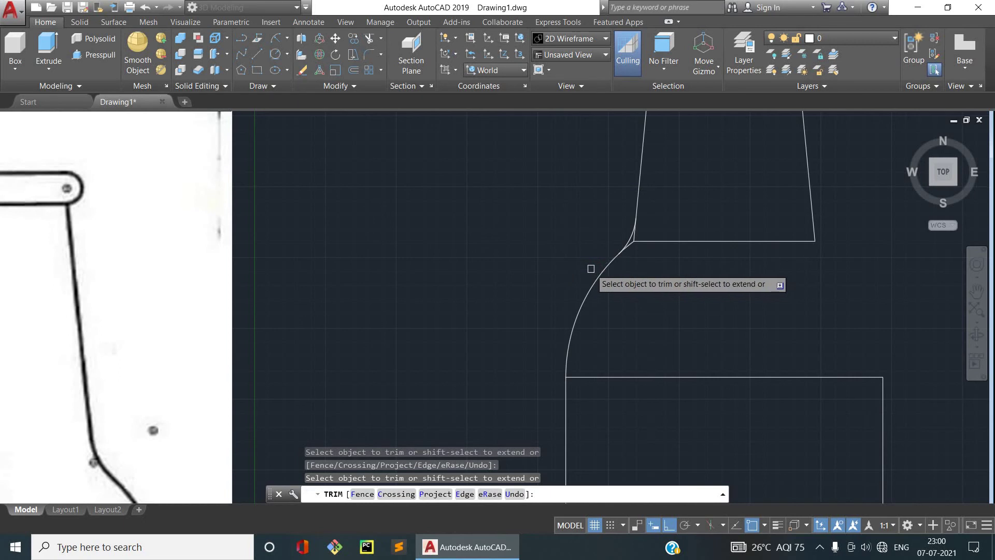
pyautogui.click(591, 269)
pyautogui.scroll(2, 637, 249)
pyautogui.scroll(1, 612, 240)
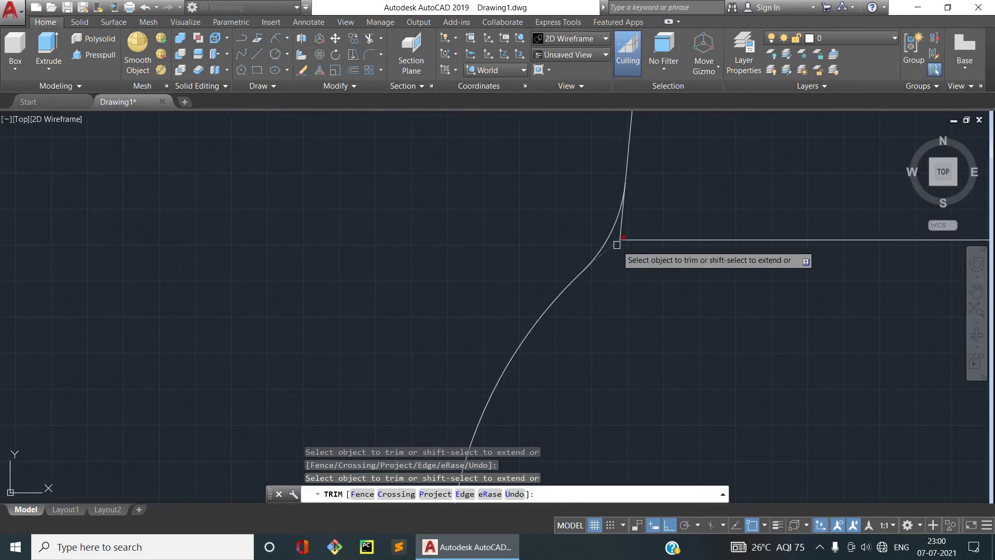
pyautogui.scroll(-4, 674, 259)
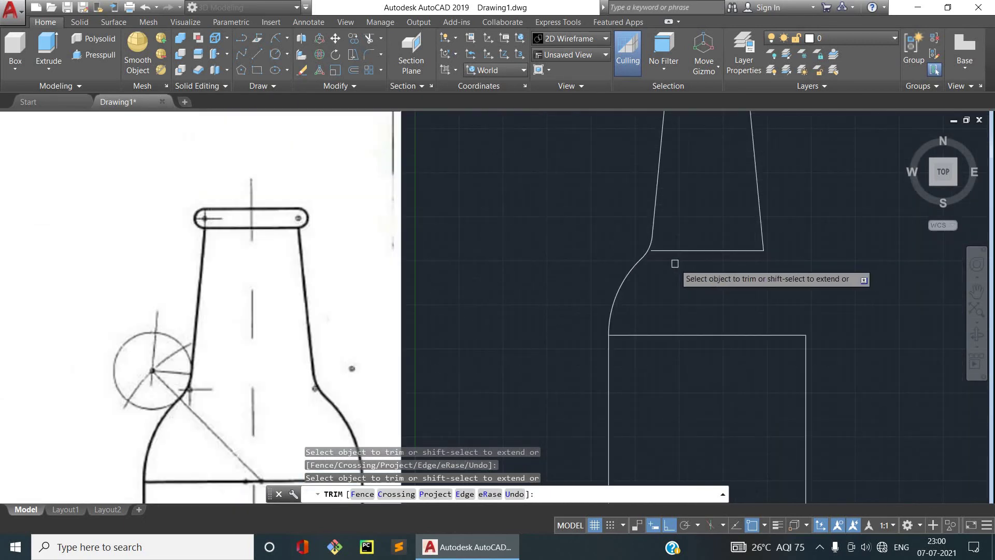
pyautogui.press('Escape')
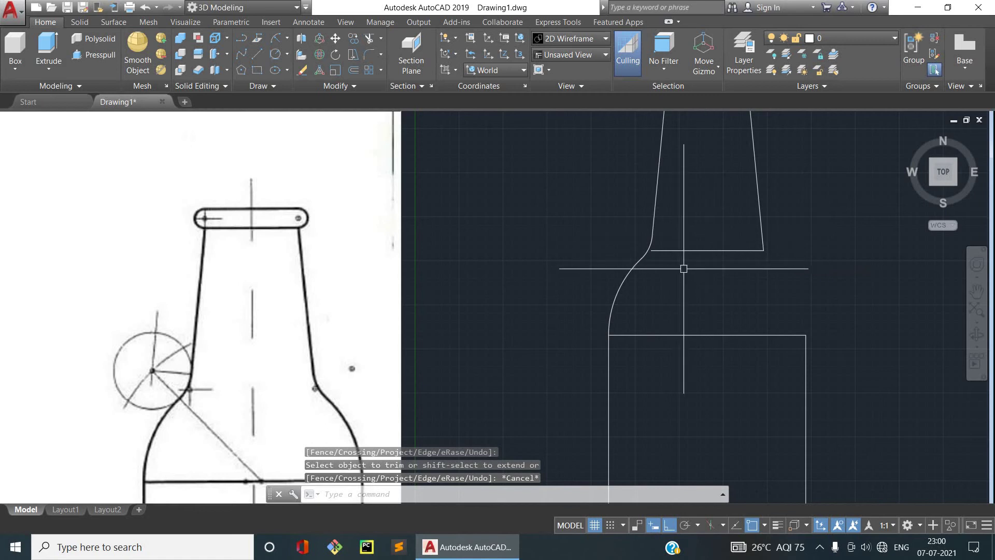
# Step: Erase the horizontal neck line and the right neck line
pyautogui.click(701, 251)
pyautogui.rightClick(703, 253)
pyautogui.click(726, 317)
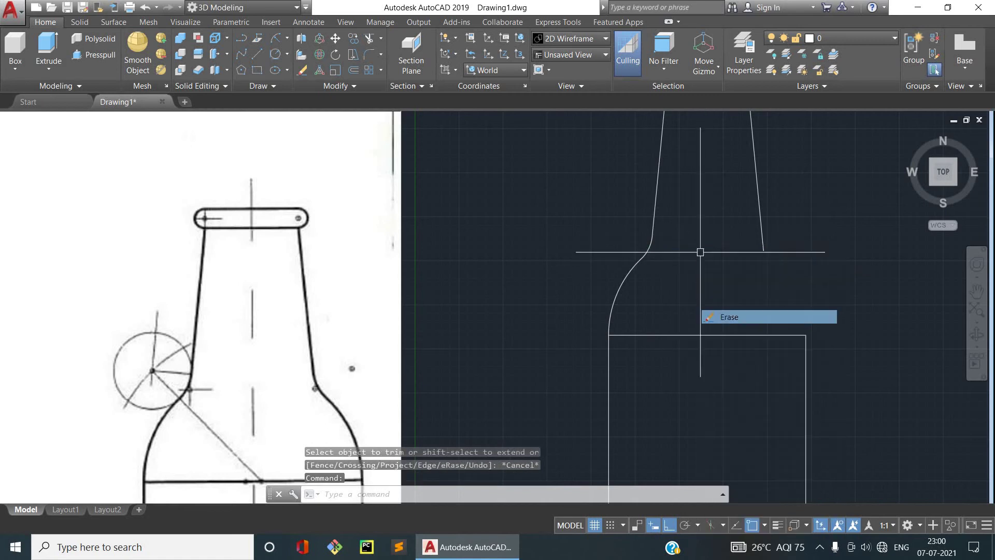
pyautogui.scroll(-3, 771, 231)
pyautogui.click(769, 231)
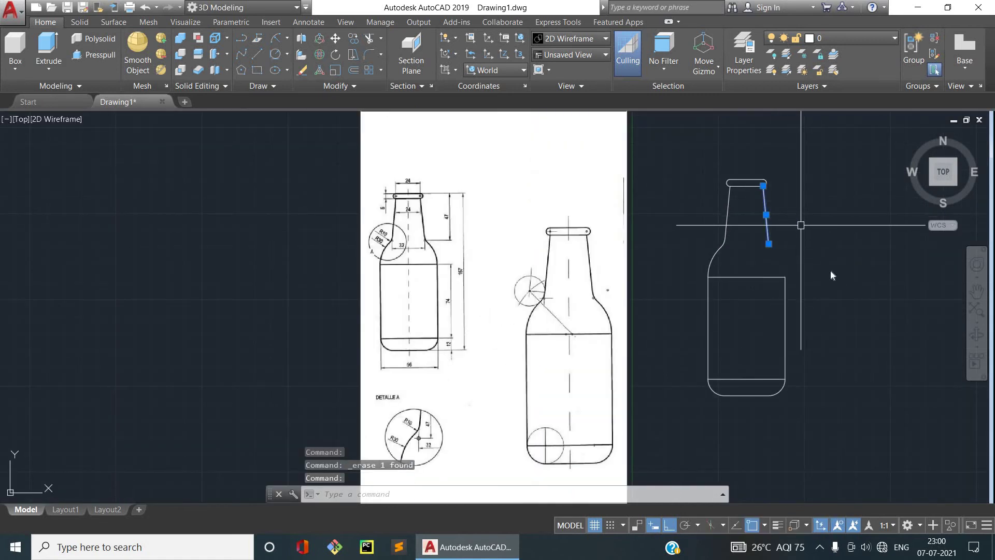
pyautogui.rightClick(802, 227)
pyautogui.click(829, 294)
# Step: Join the left neck line, R10 arc and R30 shoulder arc into one polyline
pyautogui.scroll(2, 797, 230)
pyautogui.scroll(4, 797, 231)
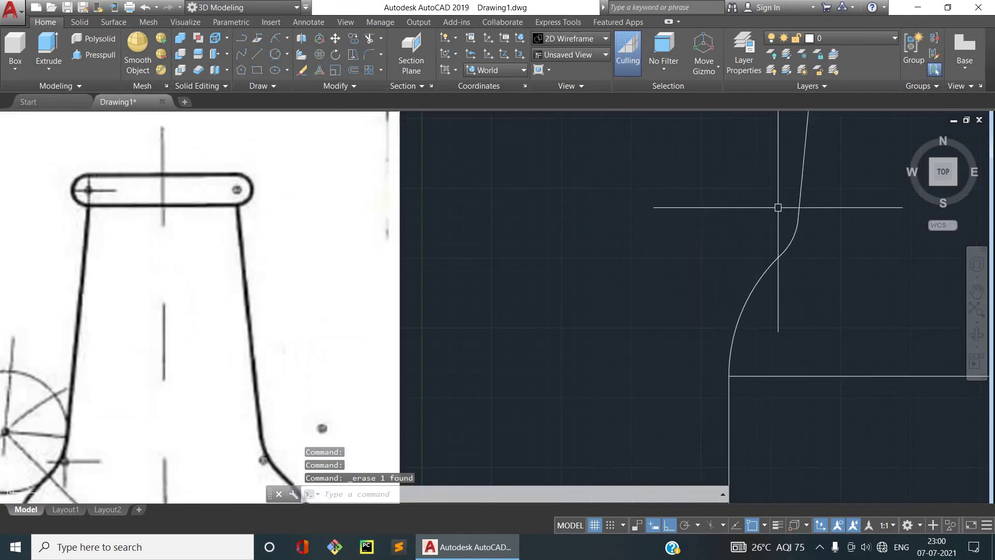
pyautogui.scroll(-4, 797, 231)
pyautogui.moveTo(797, 231); pyautogui.dragTo(759, 257, button='middle')
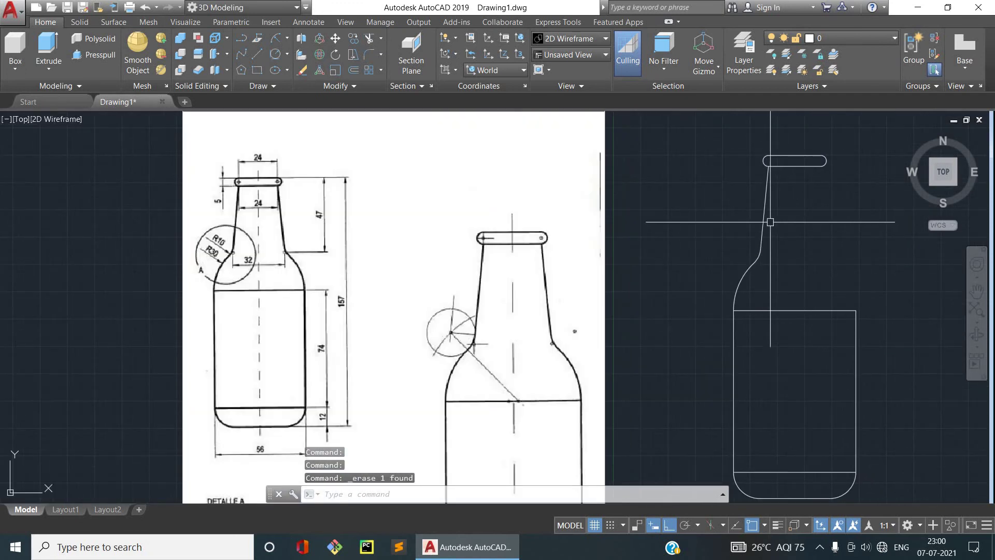
pyautogui.click(764, 207)
pyautogui.scroll(4, 757, 271)
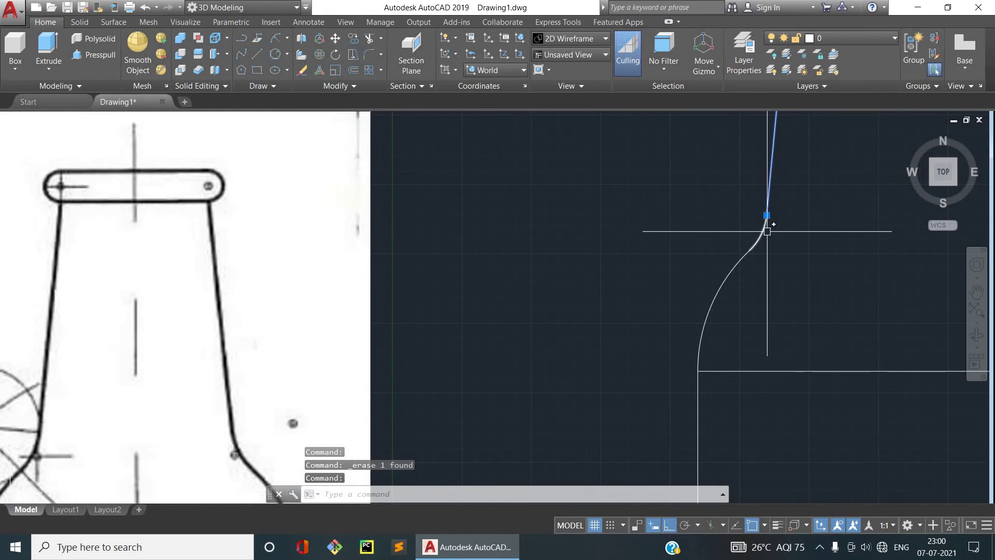
pyautogui.click(751, 255)
pyautogui.scroll(-4, 833, 310)
pyautogui.write('J')
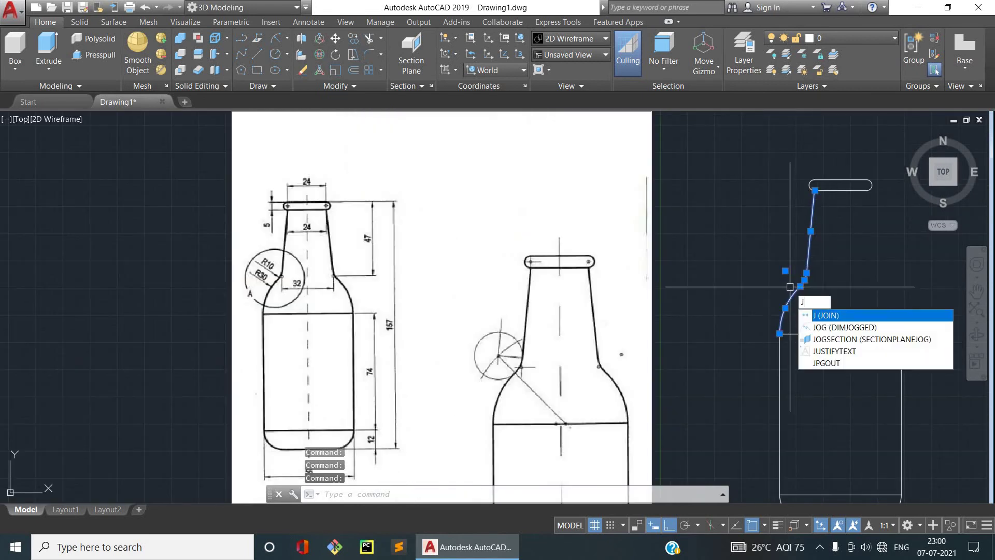
pyautogui.press('Return')
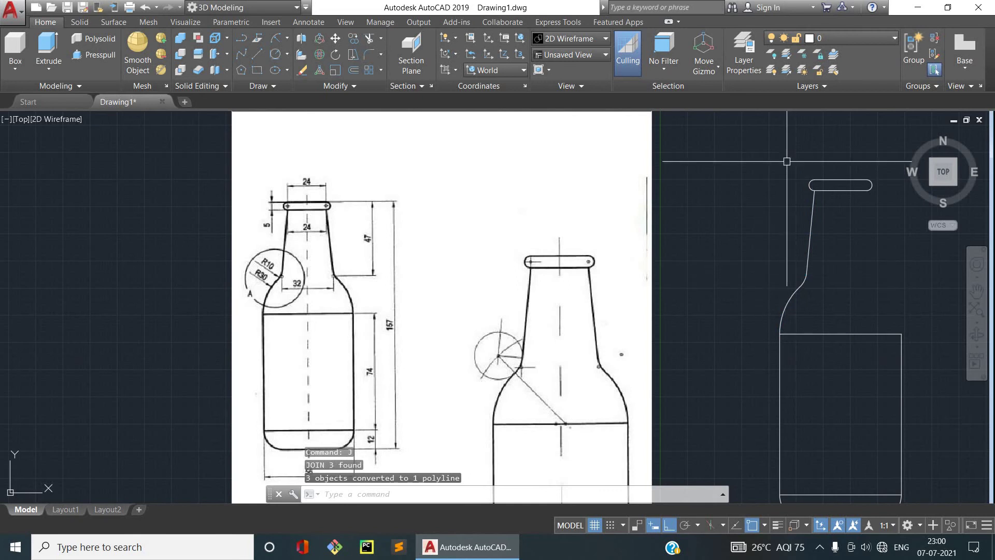
# Step: Mirror the neck-and-shoulder polyline about the vertical through the cap's midpoint, keeping the source
pyautogui.scroll(-2, 612, 155)
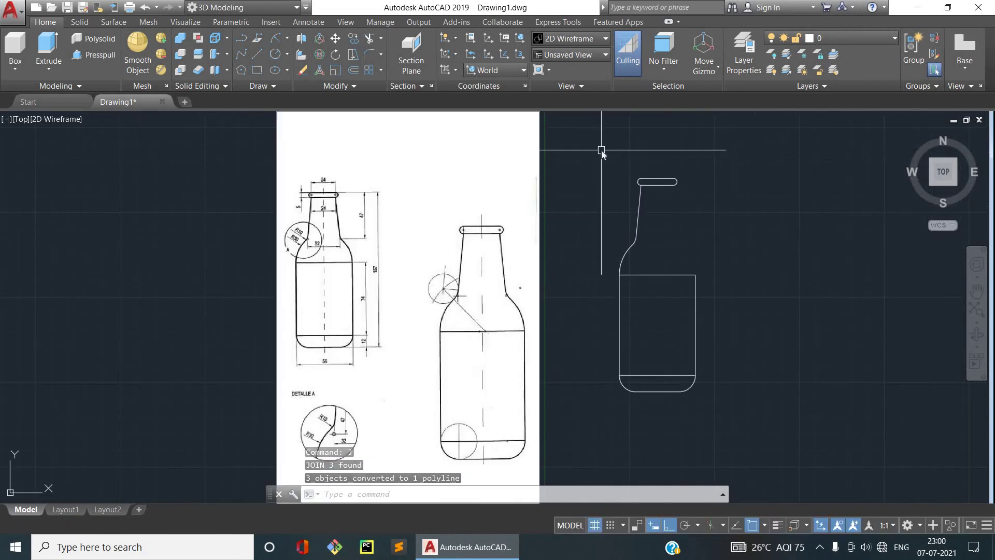
pyautogui.write('mi')
pyautogui.press('Return')
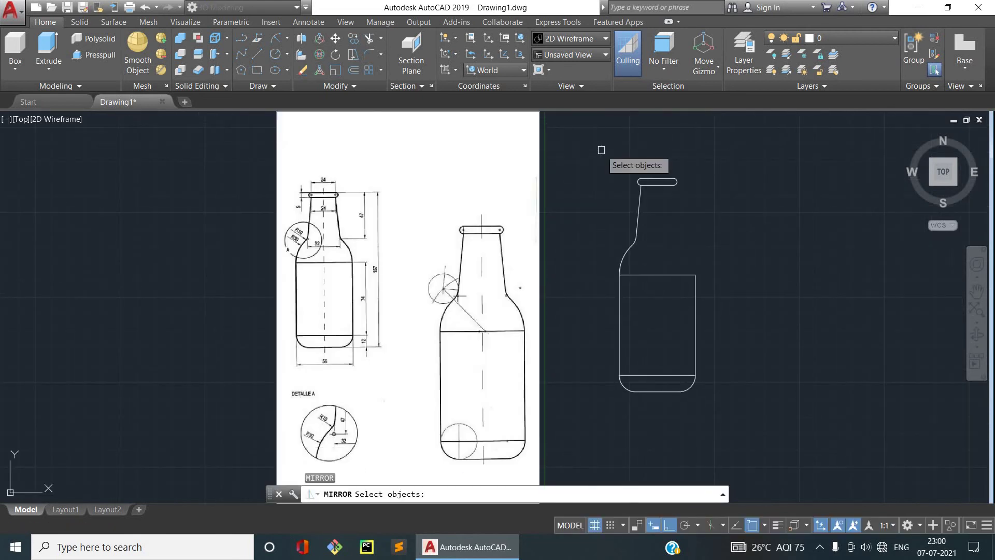
pyautogui.click(637, 212)
pyautogui.press('Return')
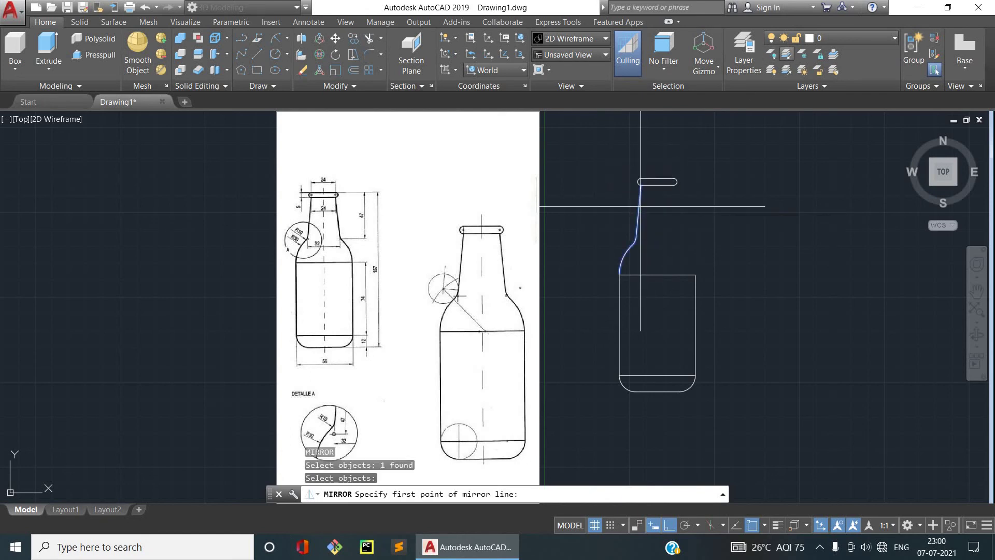
pyautogui.click(657, 184)
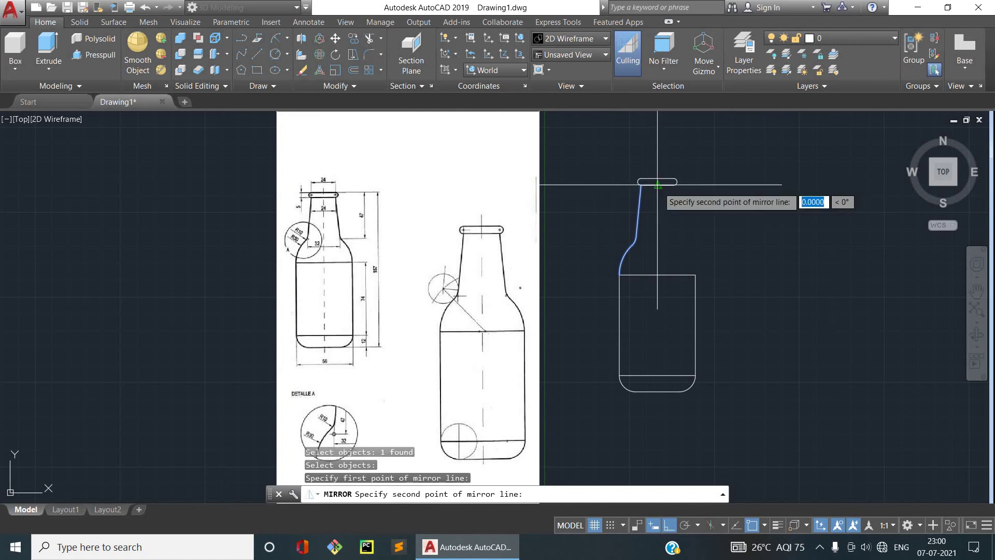
pyautogui.click(656, 274)
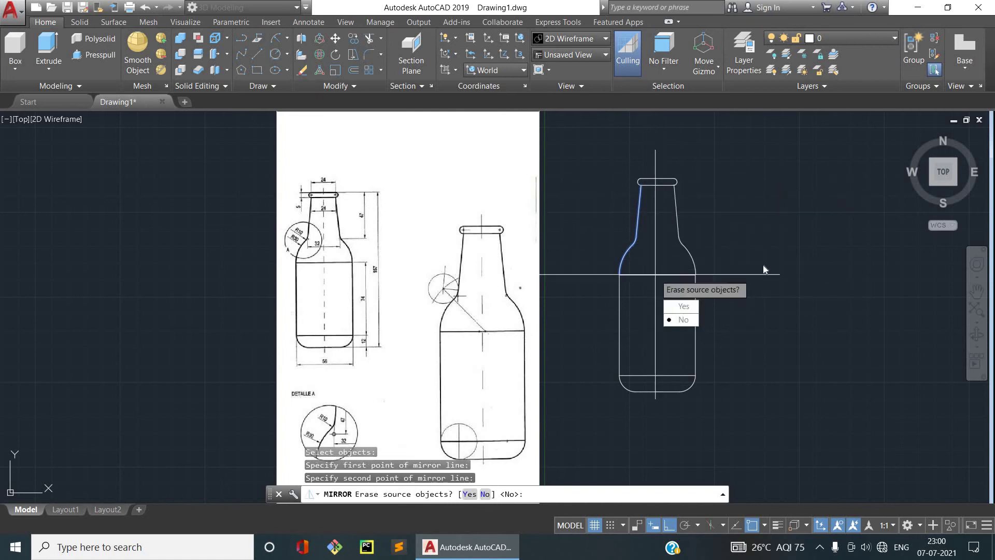
pyautogui.press('Return')
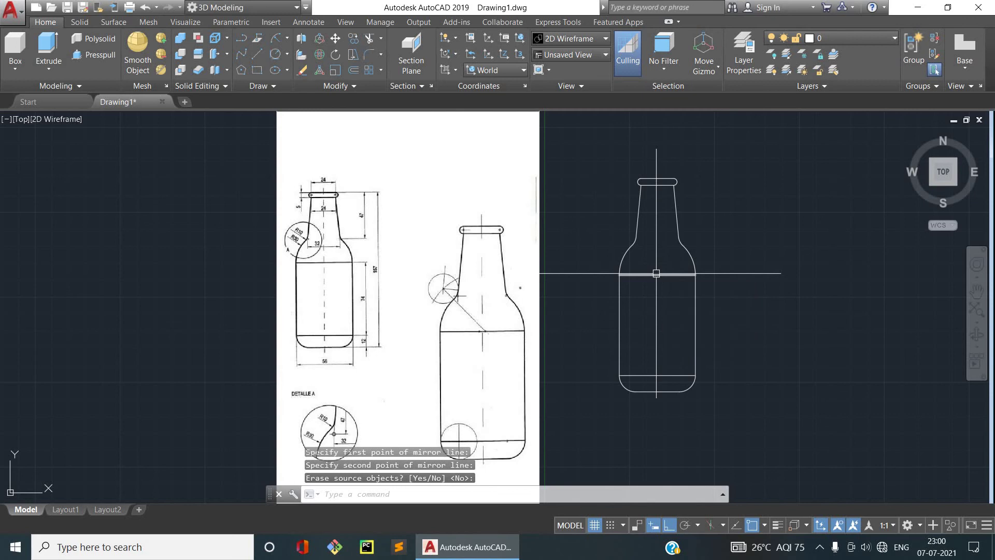
pyautogui.scroll(-2, 638, 311)
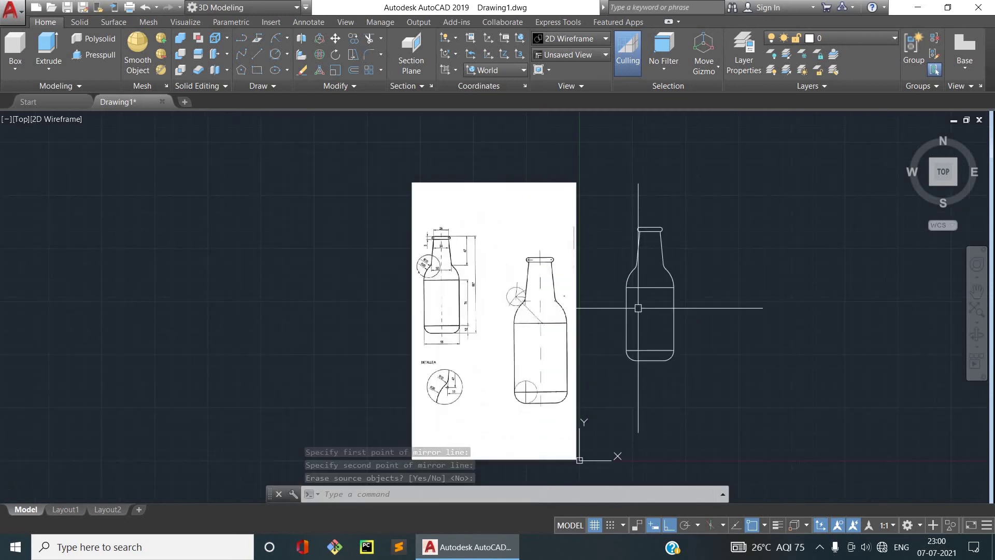
pyautogui.scroll(3, 634, 303)
pyautogui.scroll(2, 643, 278)
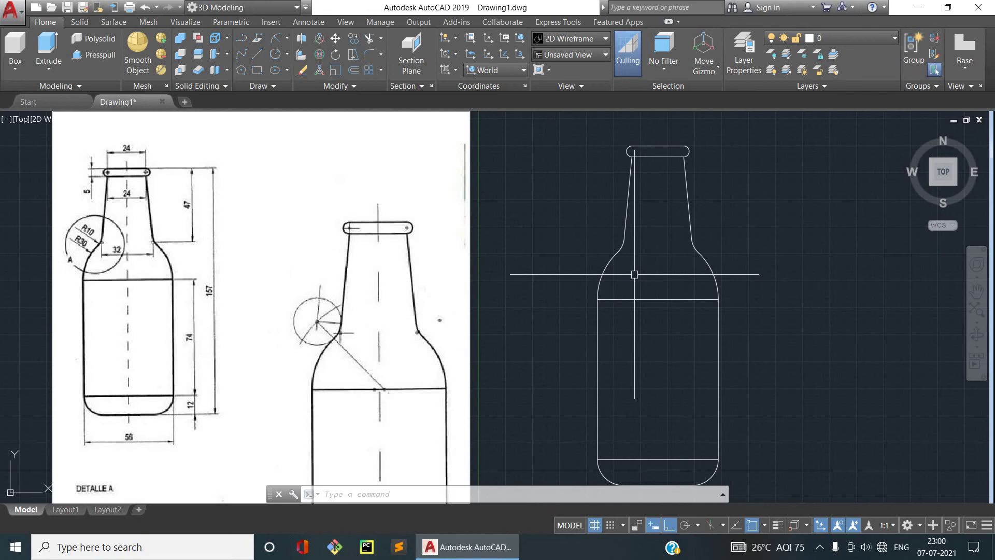
pyautogui.scroll(-2, 590, 255)
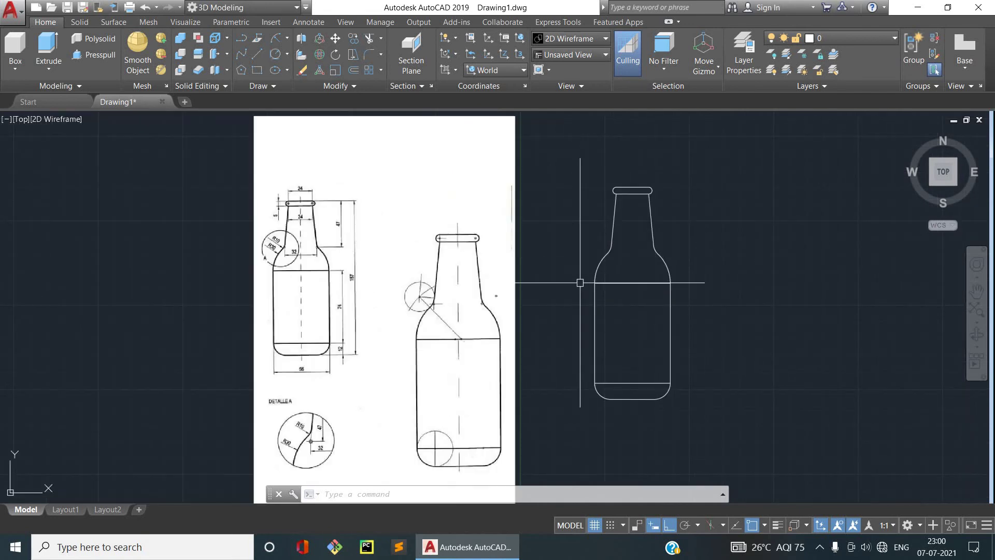
pyautogui.scroll(2, 633, 279)
pyautogui.scroll(-2, 642, 287)
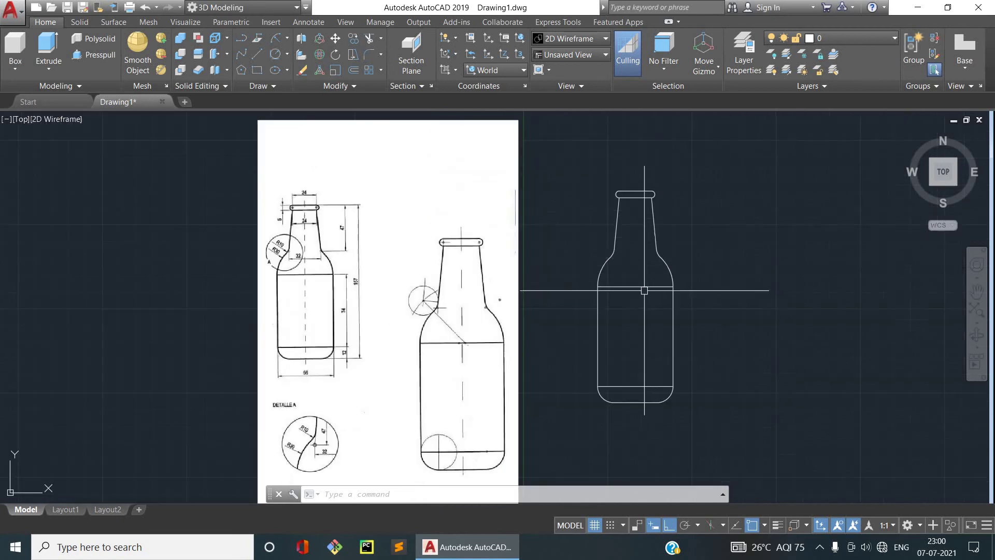
pyautogui.scroll(2, 646, 289)
pyautogui.scroll(-2, 643, 284)
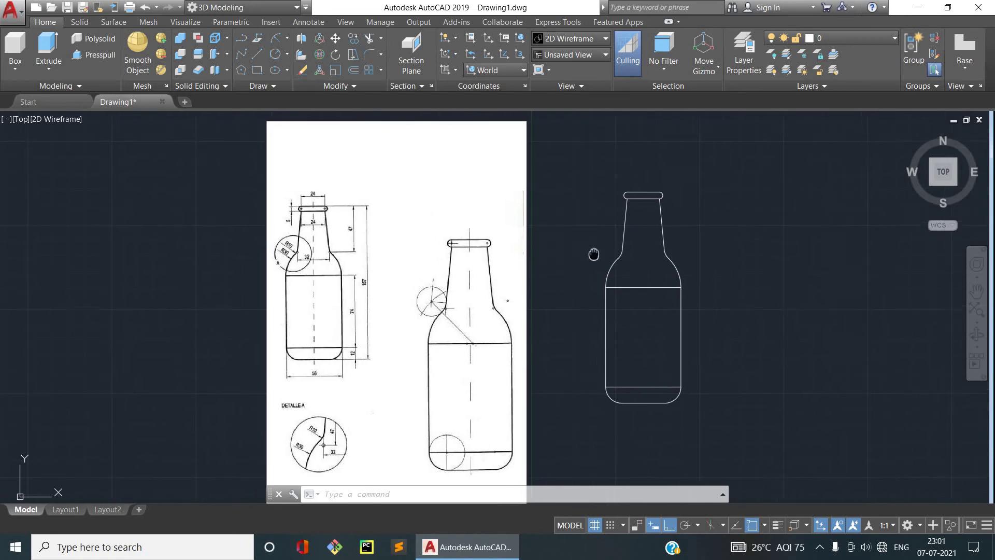
pyautogui.scroll(2, 596, 249)
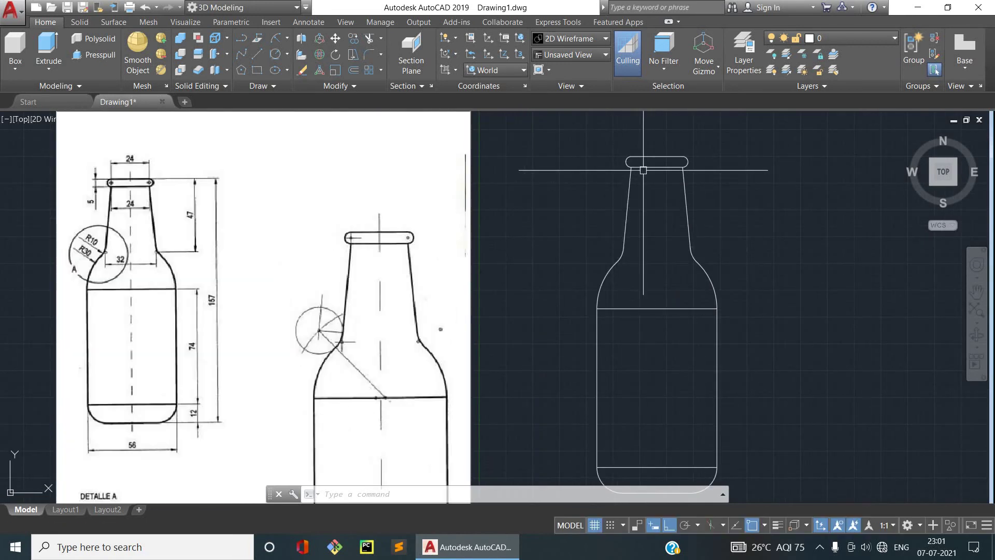
pyautogui.scroll(-2, 360, 232)
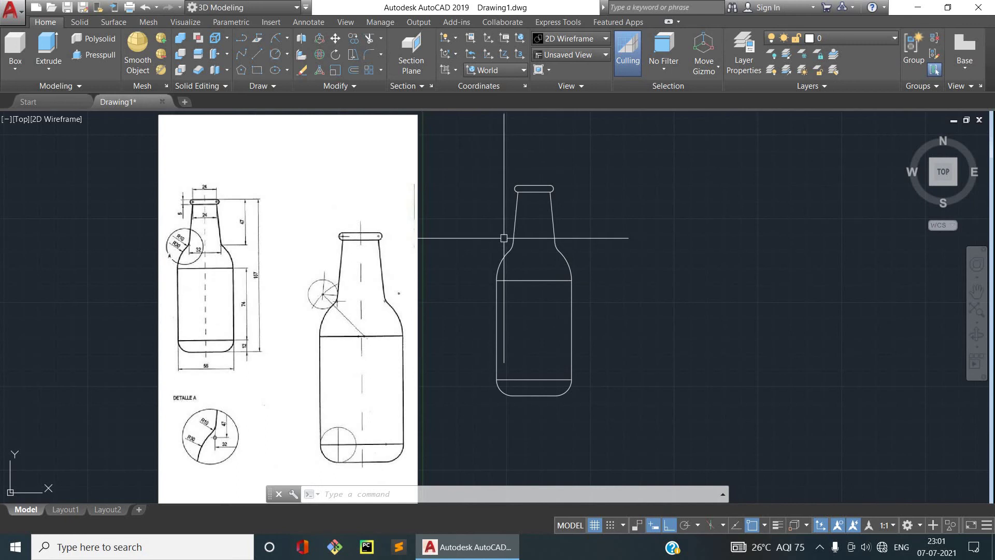
pyautogui.scroll(2, 510, 236)
pyautogui.scroll(-2, 510, 238)
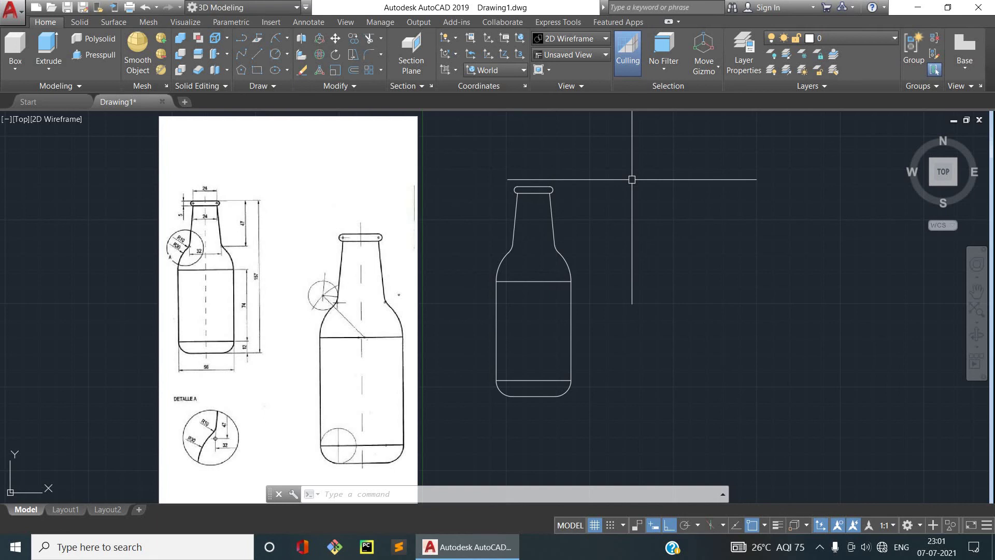
# Step: Start a linear dimension from the bottle's left base edge to its right base edge
pyautogui.click(313, 23)
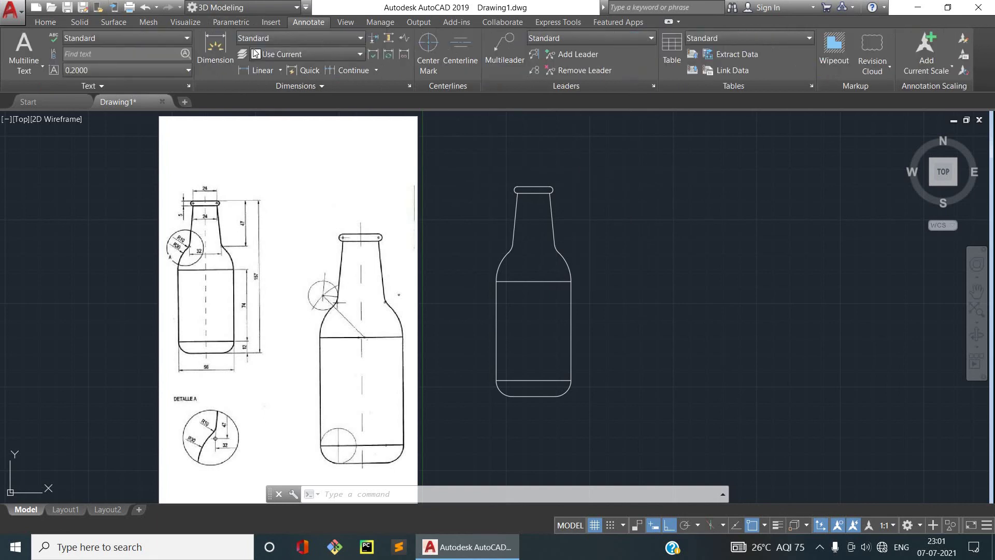
pyautogui.click(280, 70)
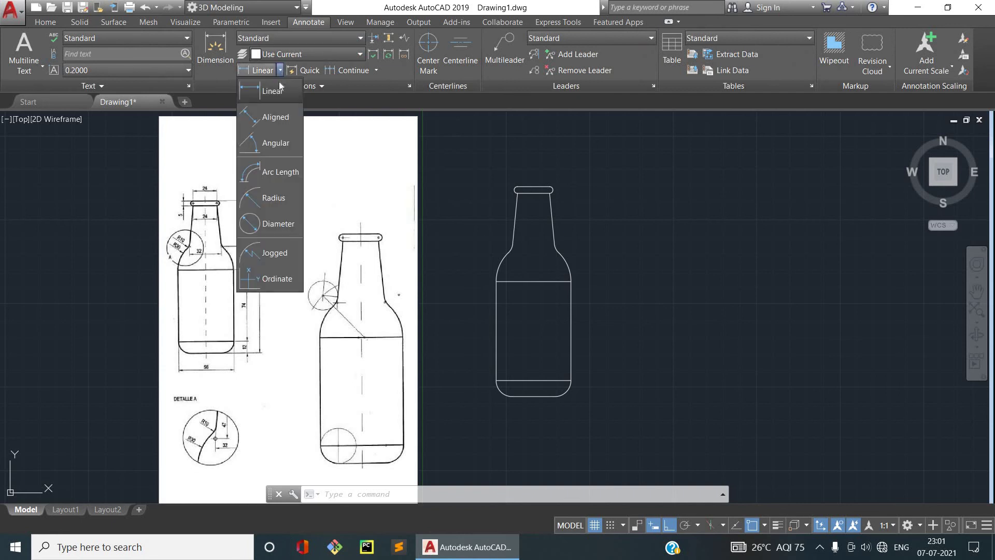
pyautogui.click(269, 91)
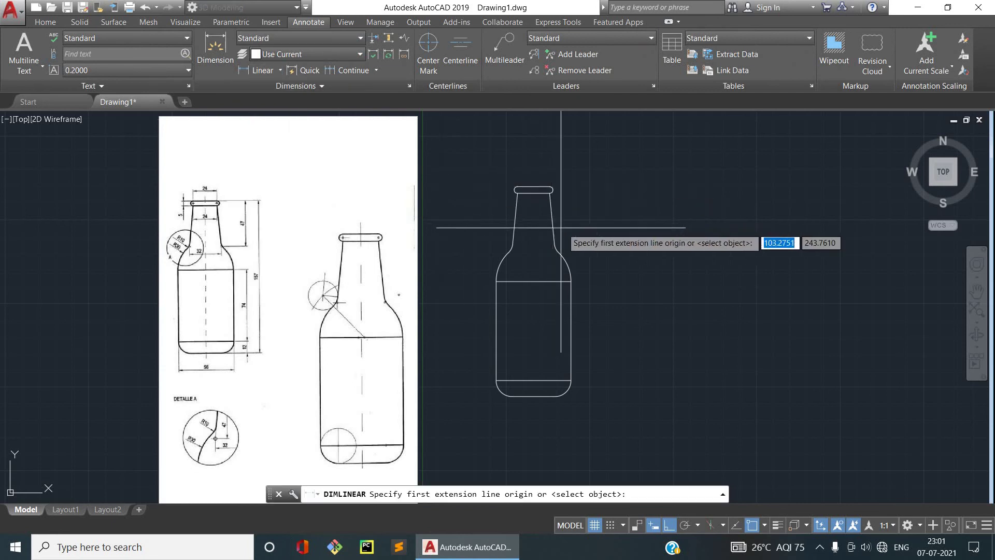
pyautogui.click(496, 281)
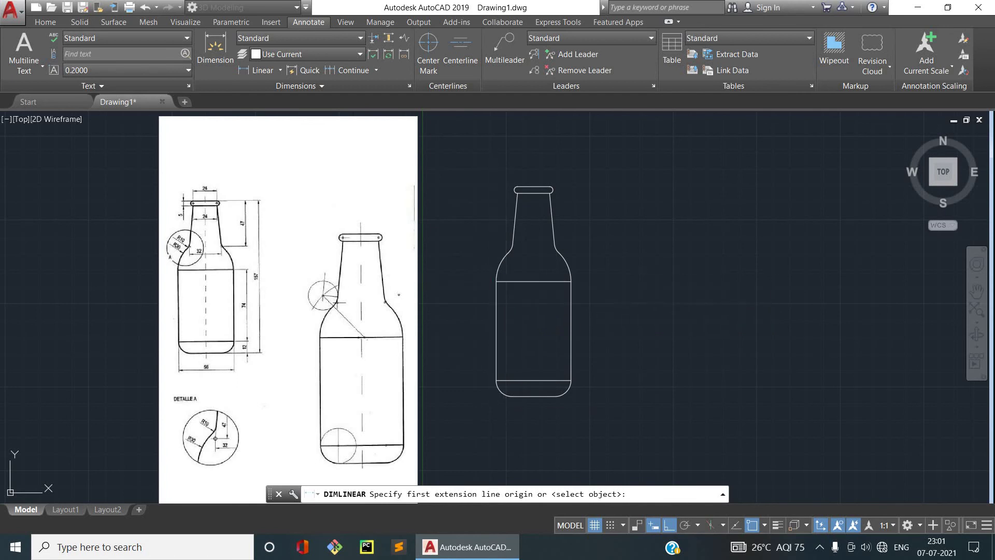
pyautogui.click(570, 281)
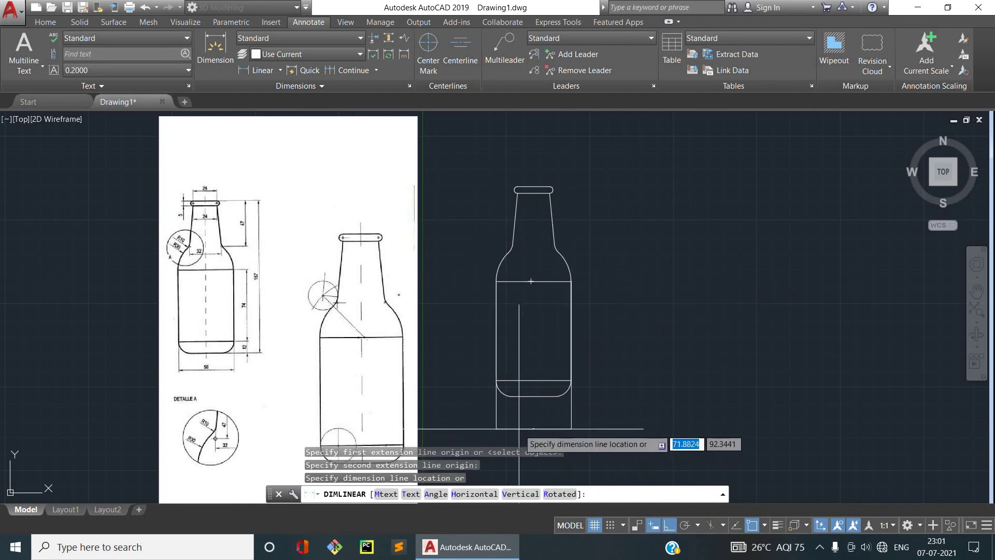
# Step: Place the 56 width dimension below the base and frame the whole bottle
pyautogui.scroll(4, 536, 429)
pyautogui.scroll(4, 529, 400)
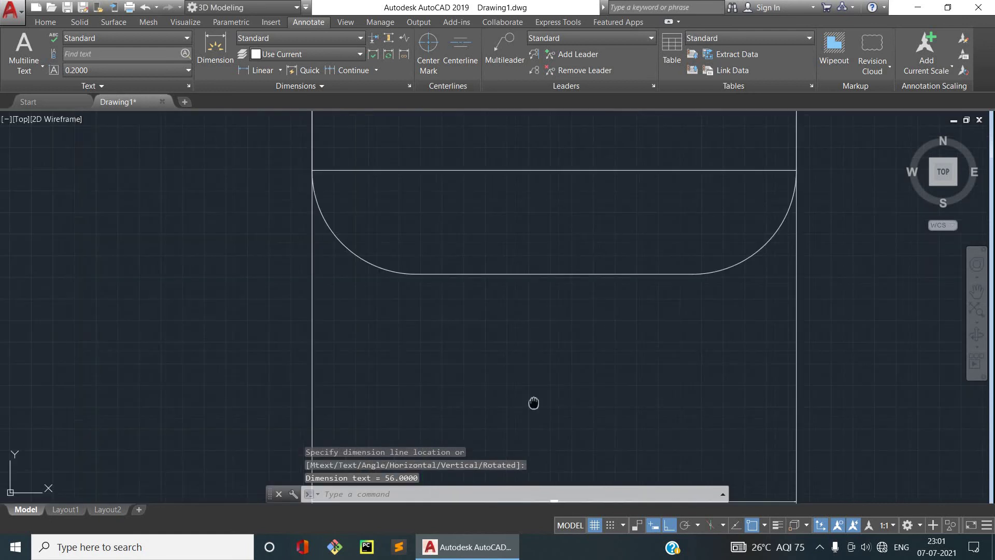
pyautogui.moveTo(533, 402); pyautogui.dragTo(478, 311, button='middle')
pyautogui.scroll(4, 487, 358)
pyautogui.scroll(-4, 477, 331)
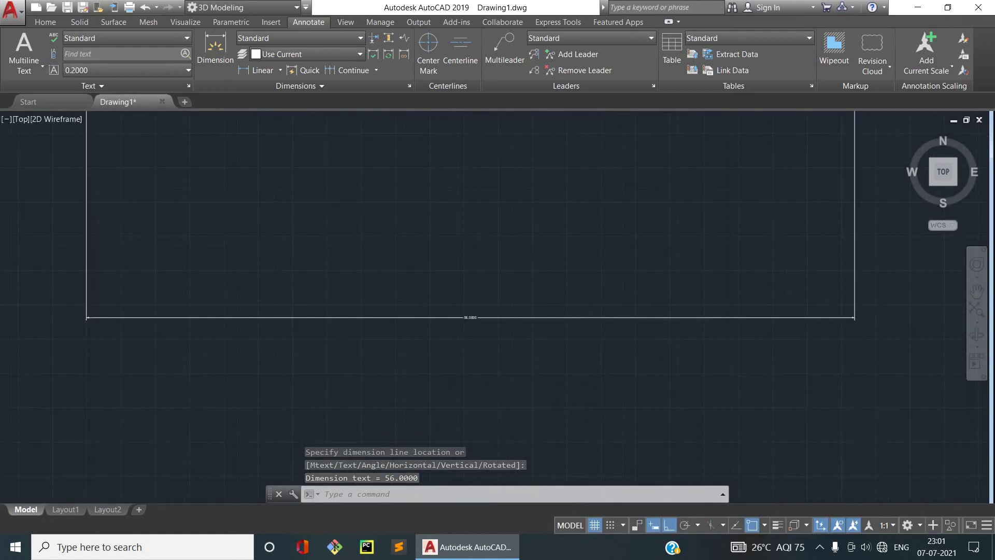
pyautogui.scroll(-4, 458, 296)
pyautogui.scroll(-4, 457, 287)
pyautogui.moveTo(457, 287); pyautogui.dragTo(502, 389, button='middle')
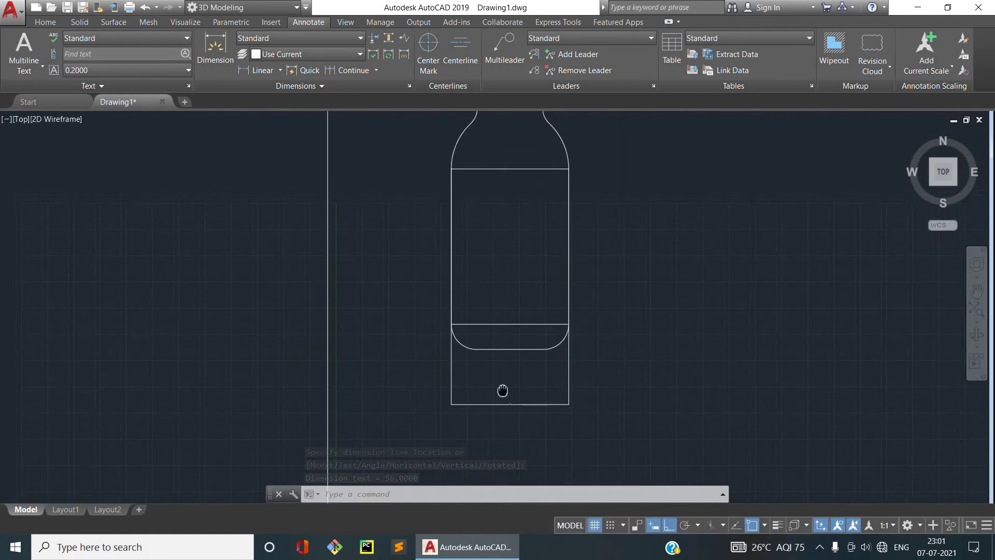
pyautogui.scroll(-2, 358, 129)
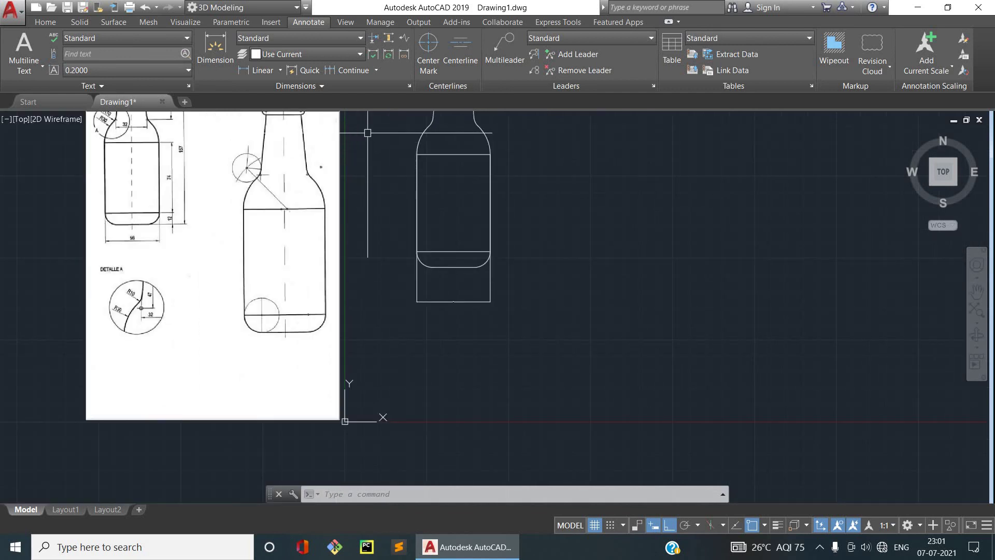
pyautogui.moveTo(367, 133); pyautogui.dragTo(350, 192, button='middle')
pyautogui.write('d')
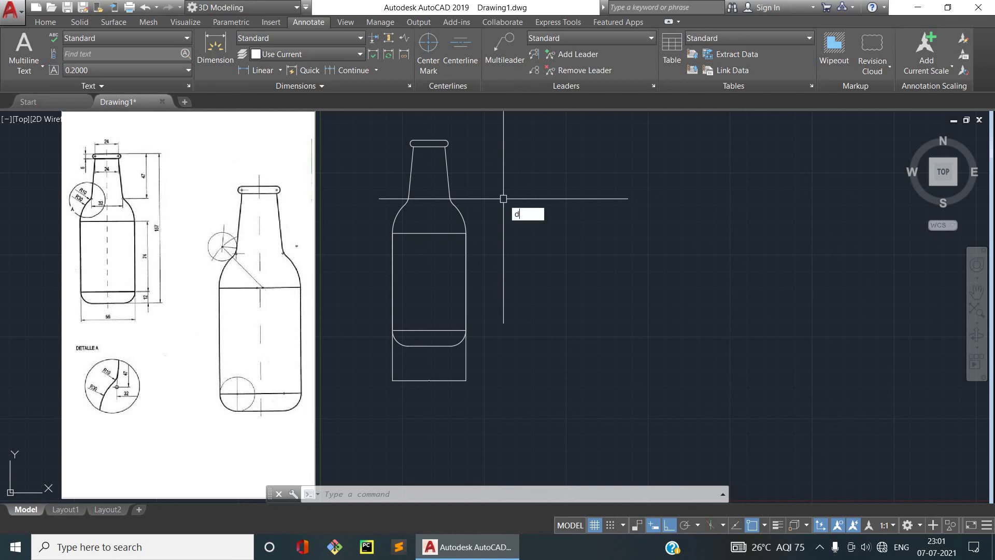
# Step: Change the Standard dimension style's text height to 4 through DIMSTYLE
pyautogui.write('im')
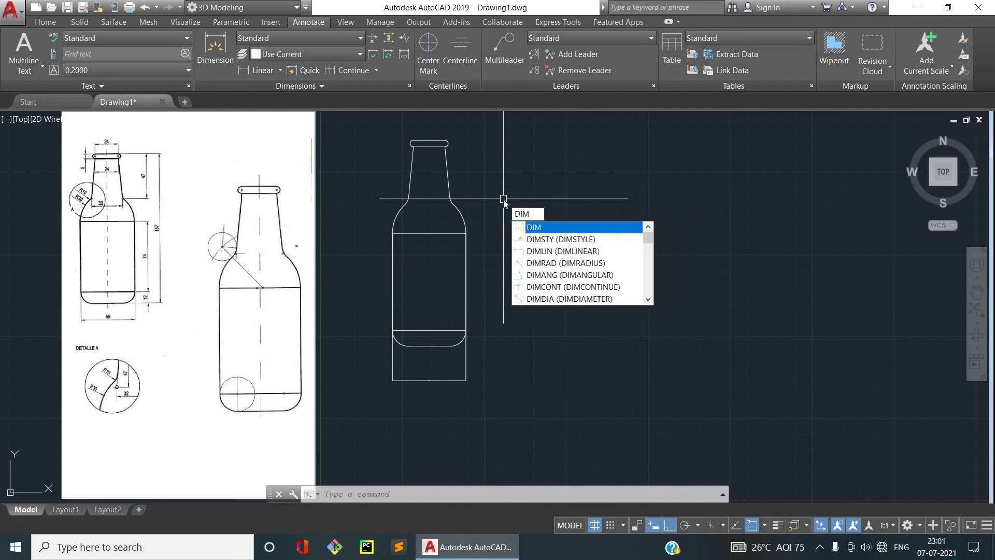
pyautogui.press('Down')
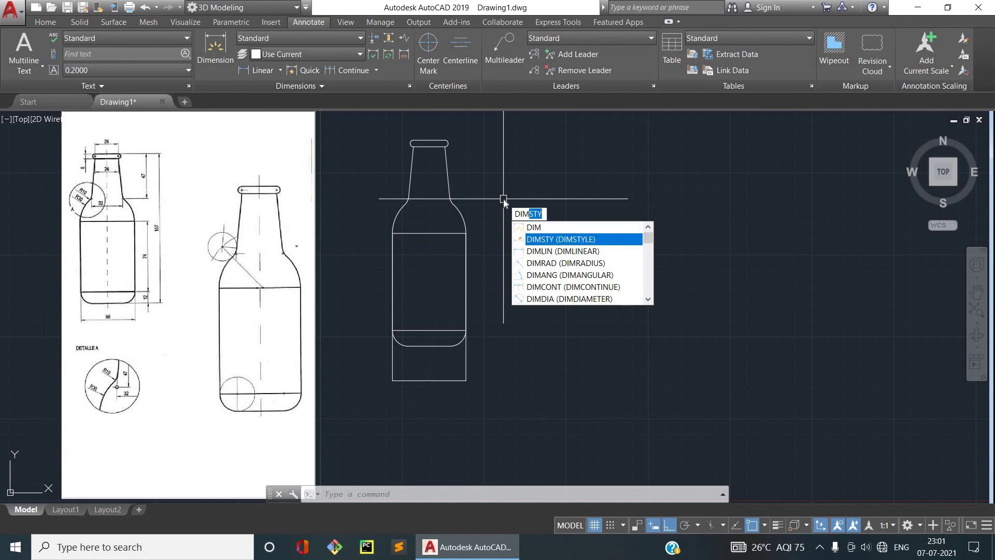
pyautogui.press('Return')
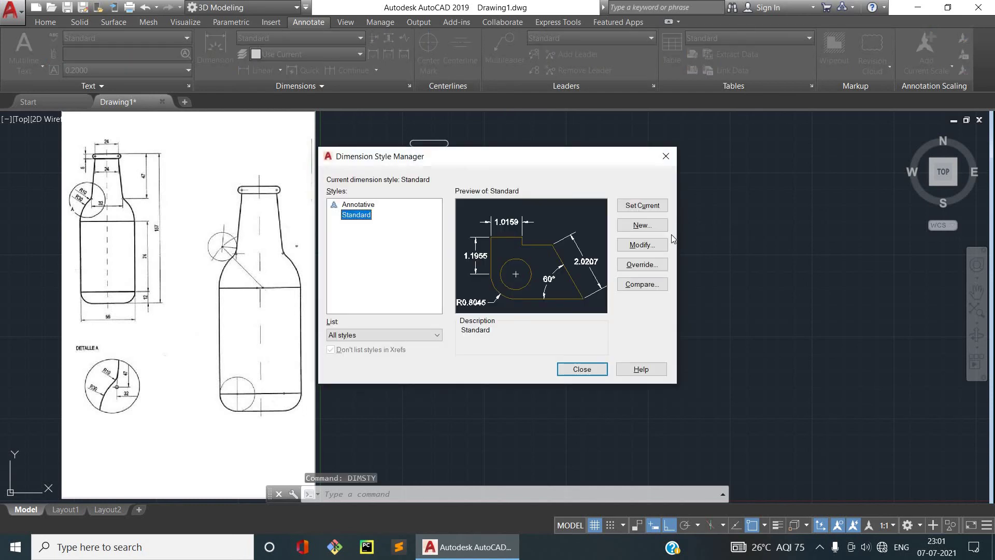
pyautogui.click(646, 250)
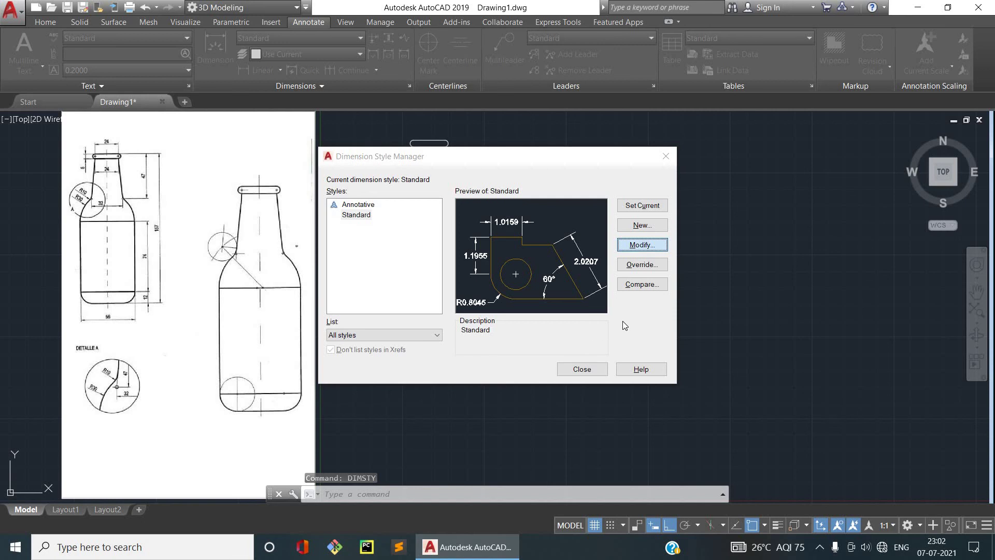
pyautogui.click(643, 244)
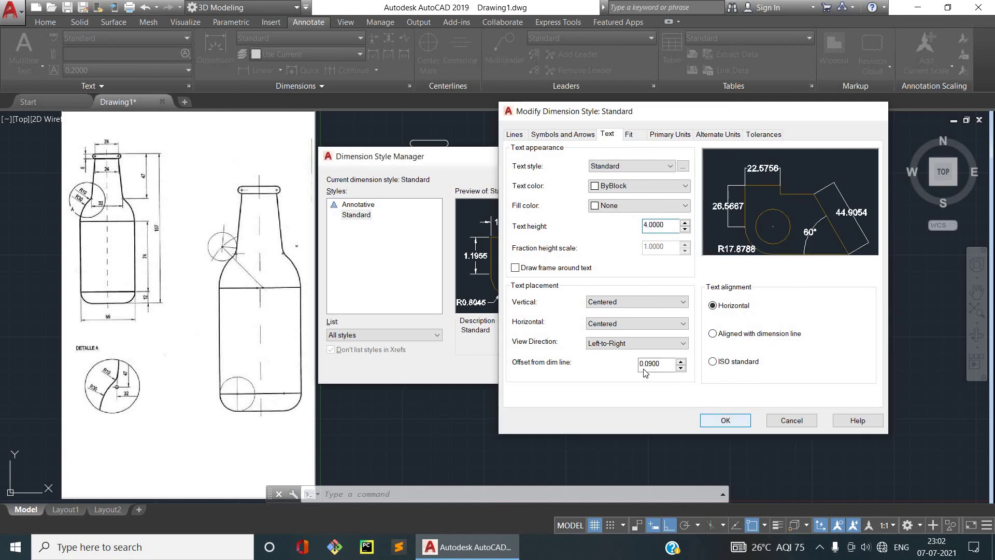
pyautogui.press('Return')
pyautogui.click(590, 369)
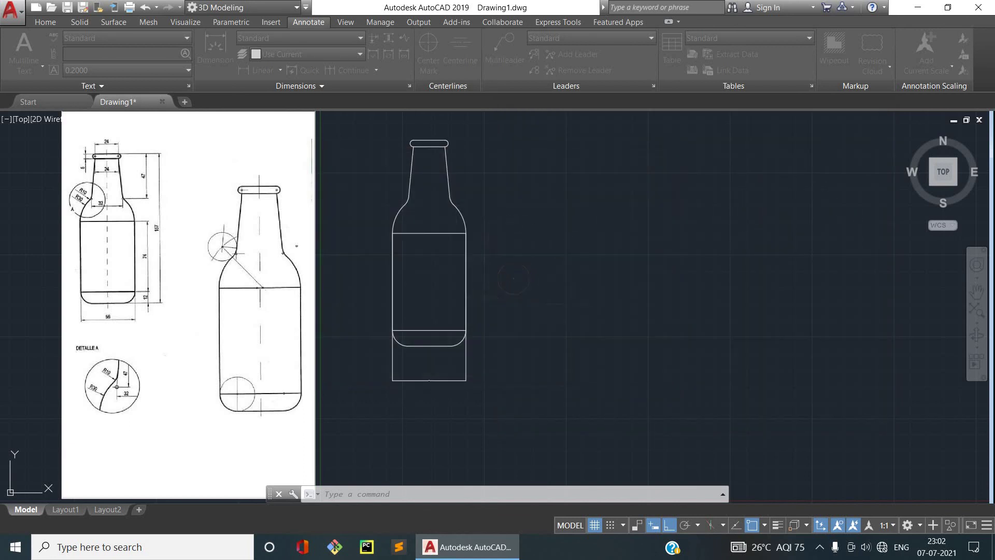
pyautogui.moveTo(421, 382); pyautogui.dragTo(535, 425, button='middle')
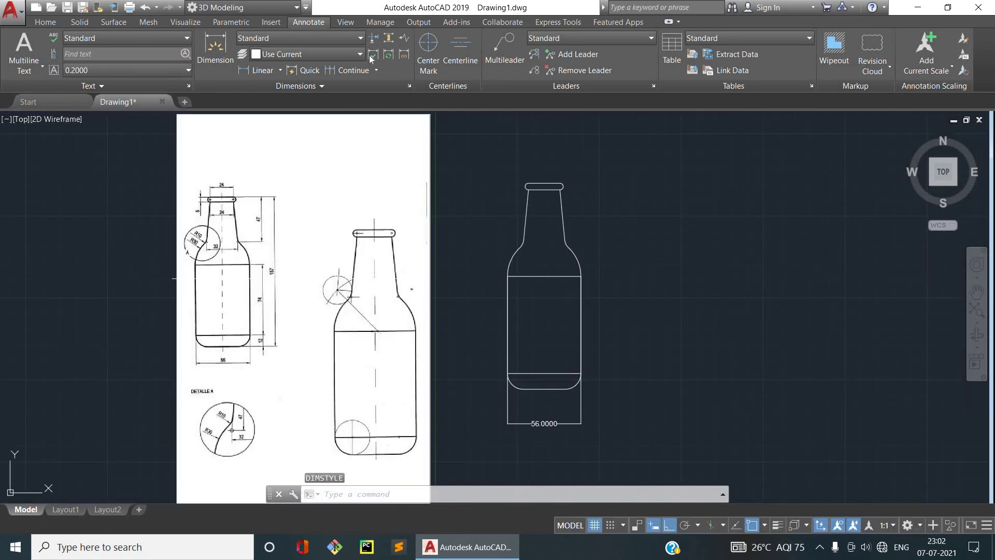
# Step: Add radius dimensions R2.5 on the cap's rounded end and R10 on the neck arc
pyautogui.click(278, 70)
pyautogui.click(274, 198)
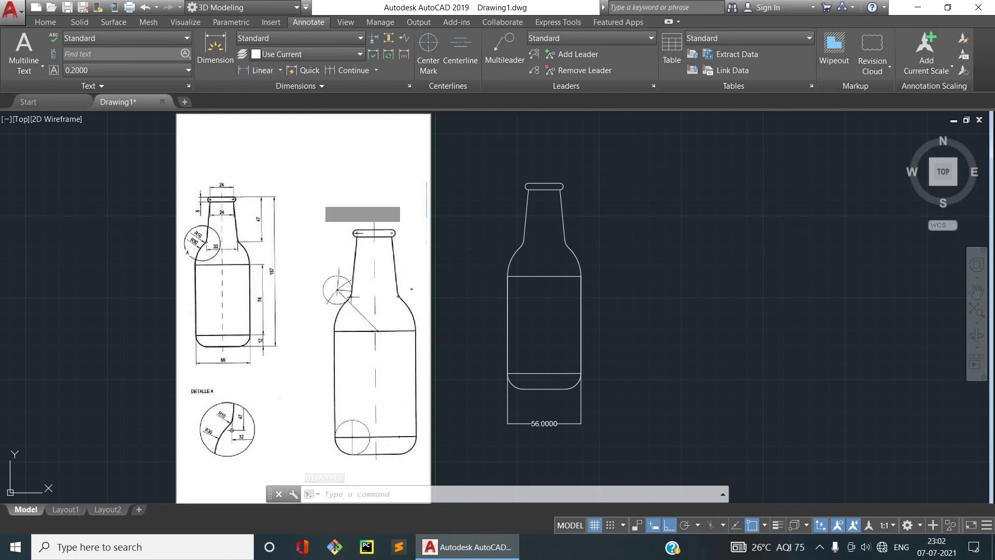
pyautogui.scroll(5, 586, 187)
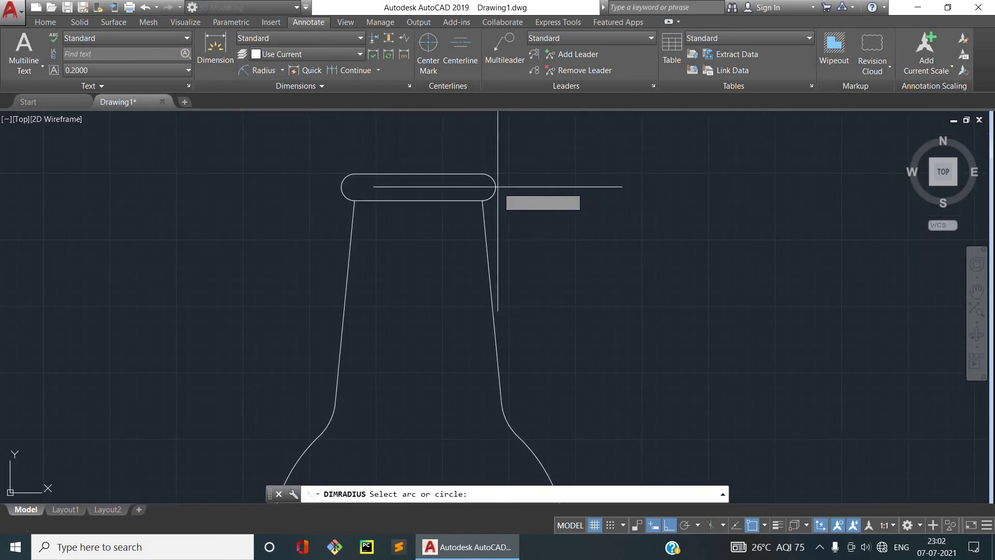
pyautogui.click(497, 187)
pyautogui.click(596, 187)
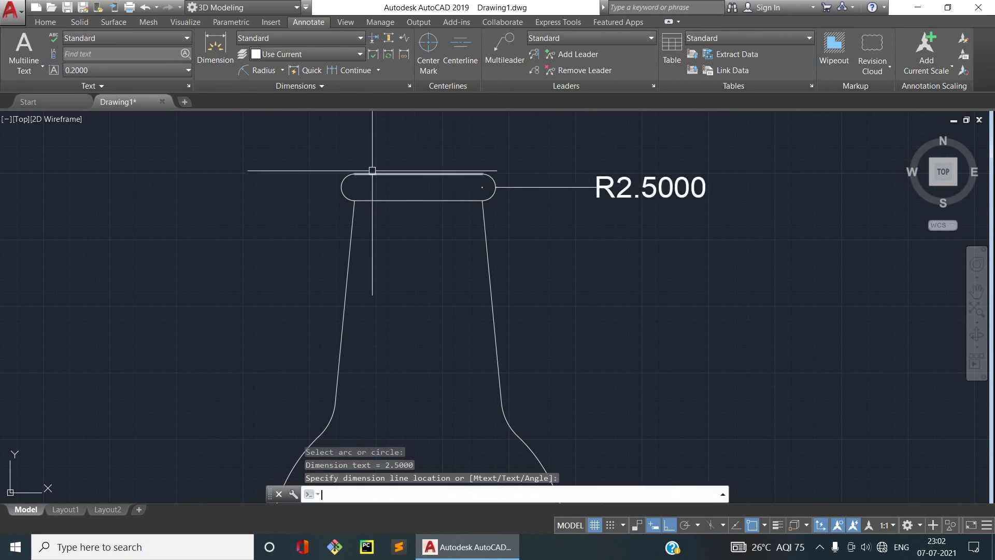
pyautogui.press('space')
pyautogui.scroll(-2, 604, 347)
pyautogui.moveTo(606, 327); pyautogui.dragTo(546, 194, button='middle')
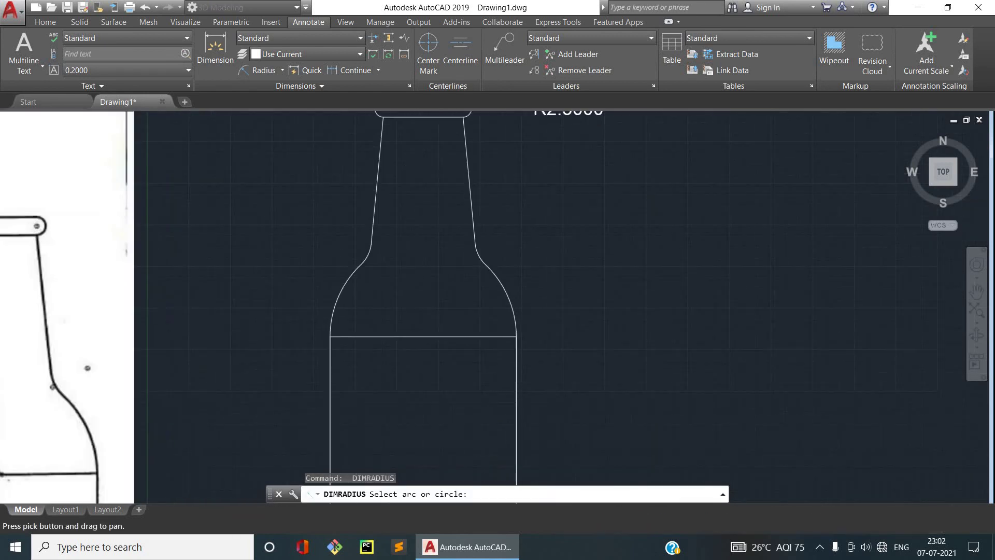
pyautogui.click(483, 250)
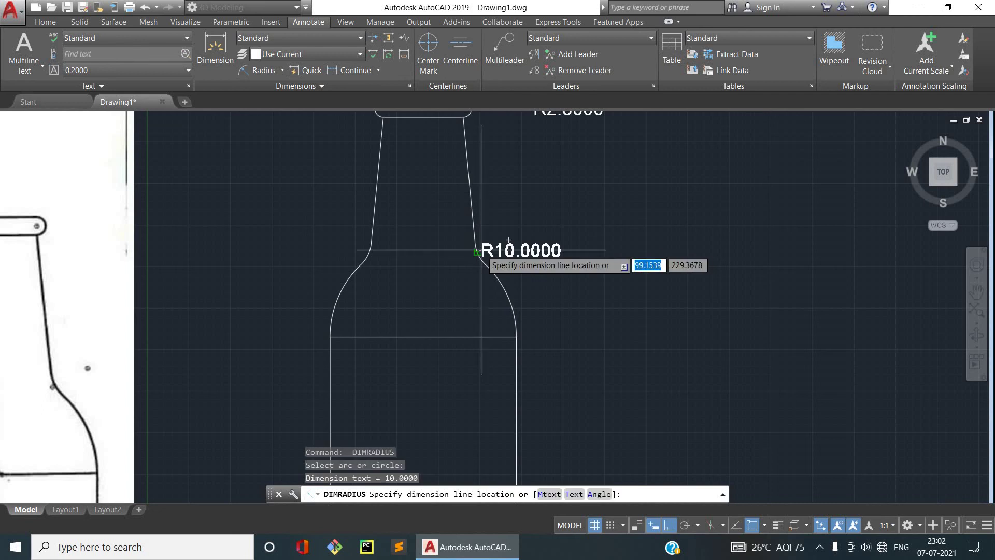
pyautogui.click(636, 244)
# Step: Add radius dimensions R30 on the shoulder arc and R12 on the base corner
pyautogui.press('space')
pyautogui.click(512, 309)
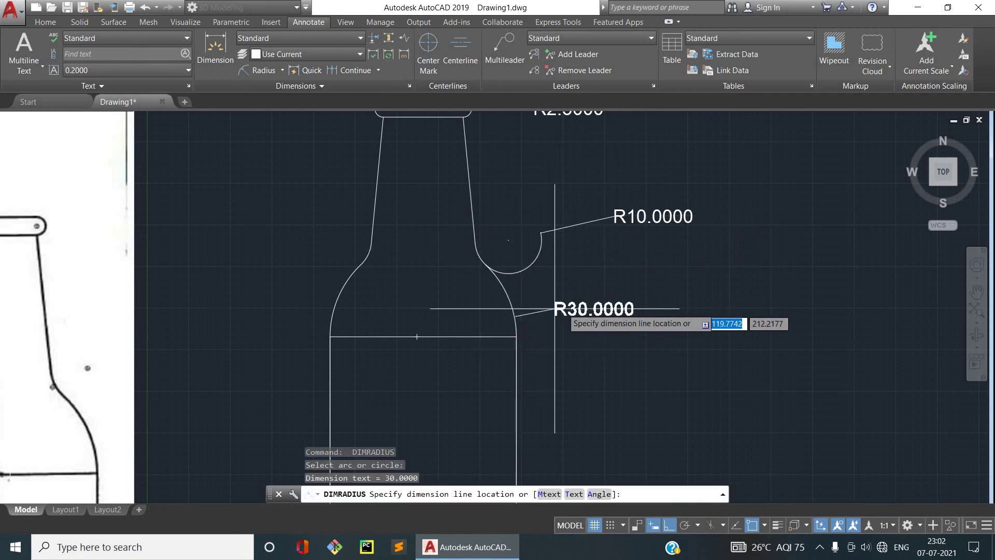
pyautogui.scroll(-4, 561, 301)
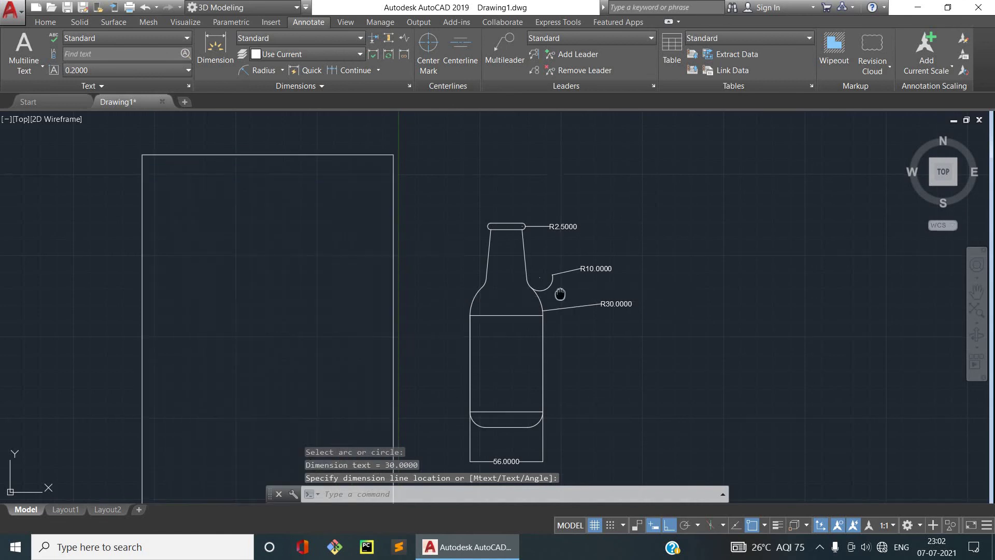
pyautogui.moveTo(560, 302); pyautogui.dragTo(560, 224, button='middle')
pyautogui.scroll(2, 565, 301)
pyautogui.scroll(2, 544, 373)
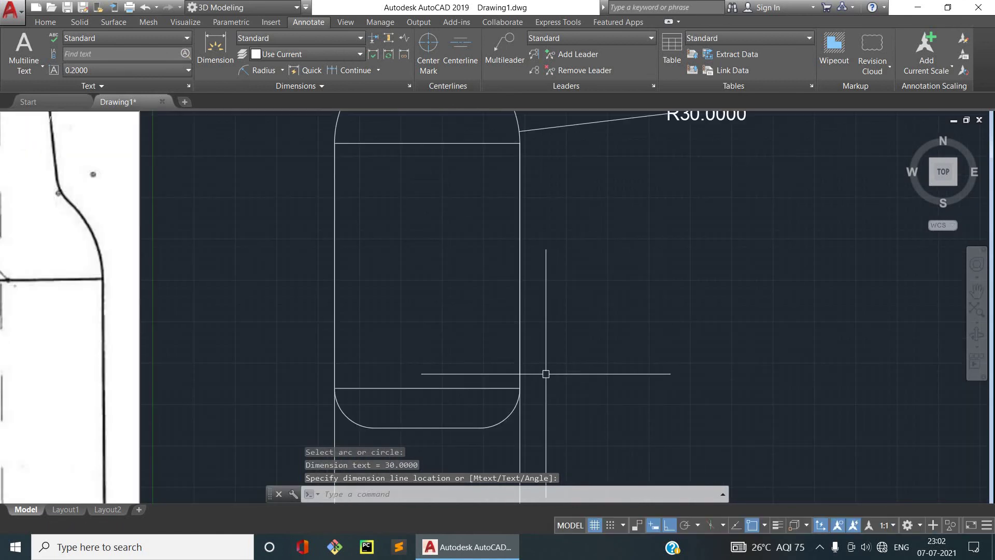
pyautogui.press('space')
pyautogui.moveTo(544, 381); pyautogui.dragTo(544, 242, button='middle')
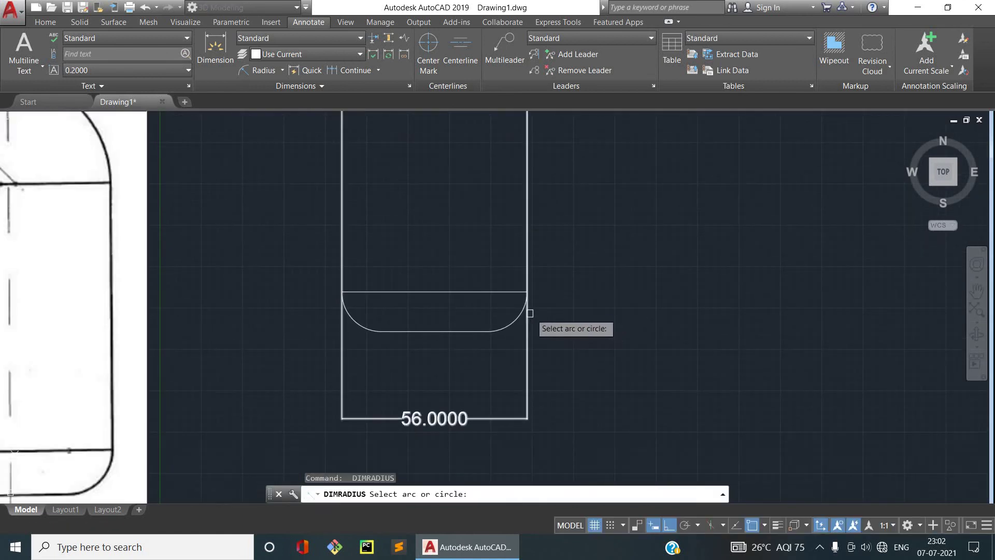
pyautogui.click(521, 312)
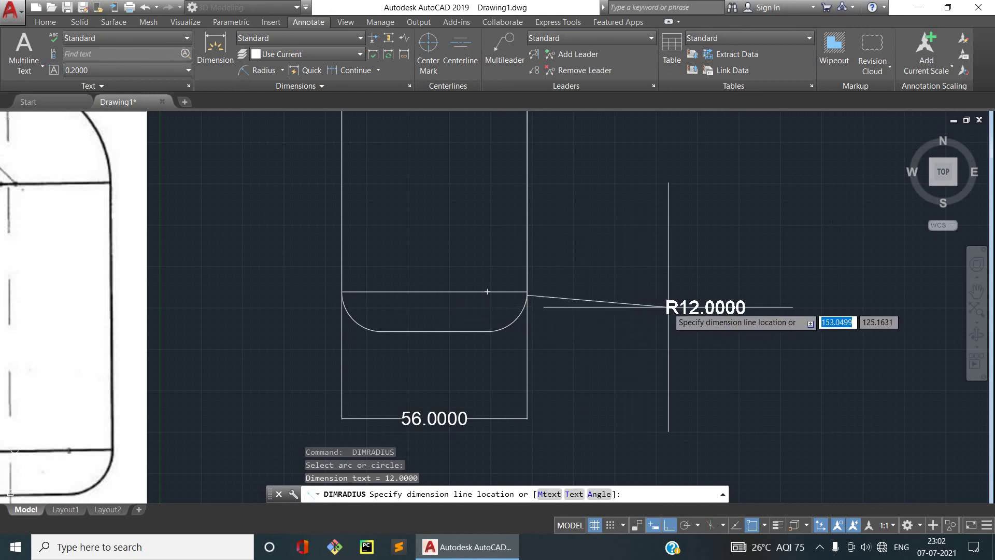
pyautogui.click(699, 295)
pyautogui.scroll(-4, 647, 280)
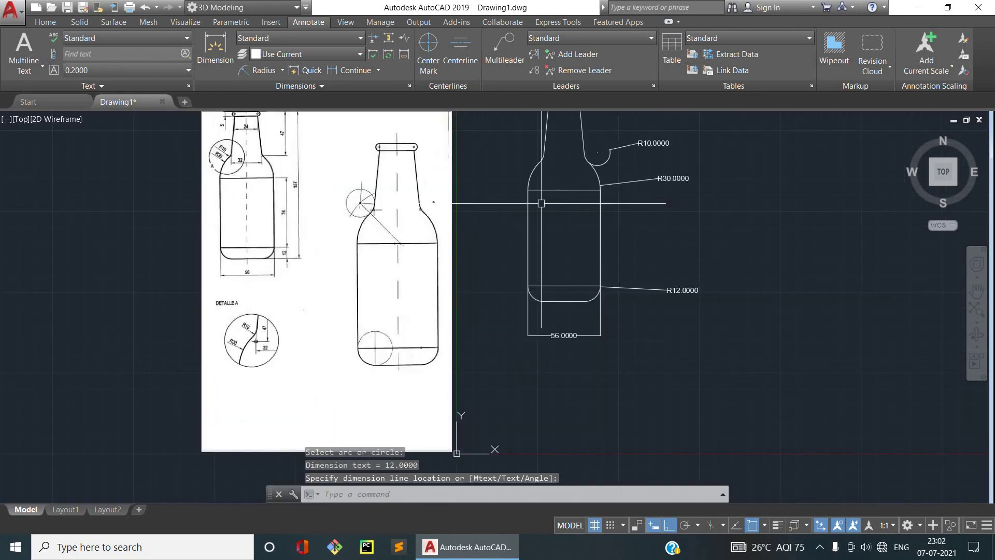
pyautogui.moveTo(540, 203); pyautogui.dragTo(558, 234, button='middle')
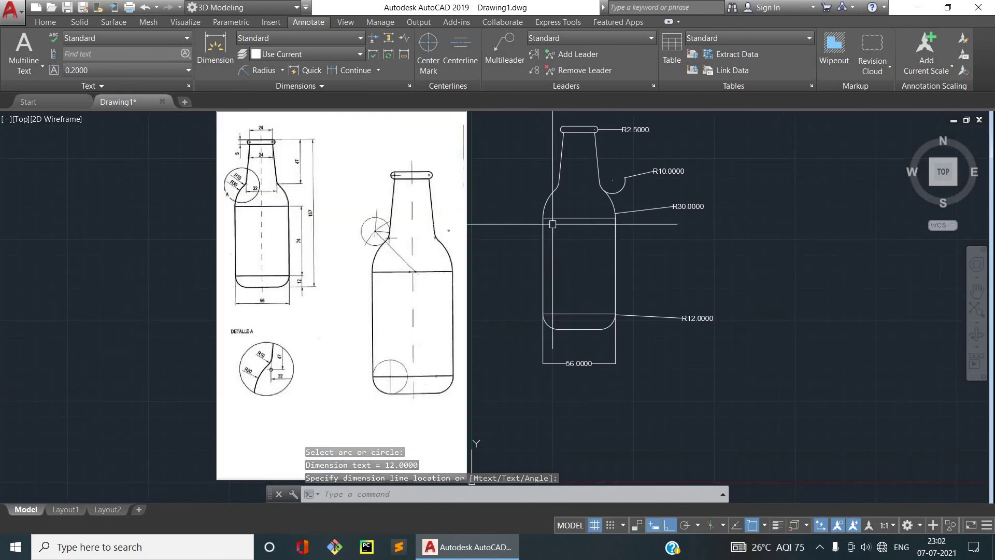